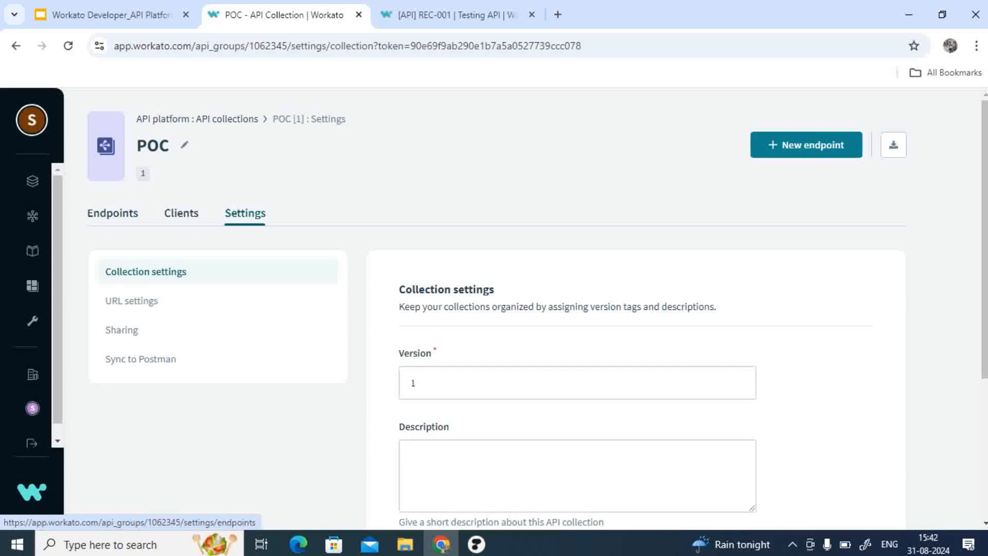
# Step: Open the Create Users endpoint in the POC collection and view its settings
pyautogui.click(113, 213)
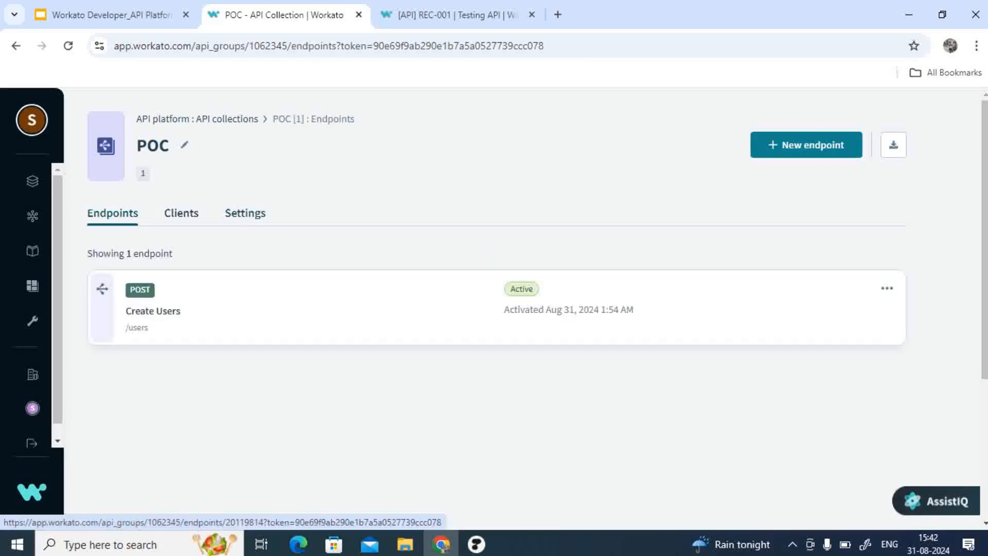
pyautogui.click(153, 310)
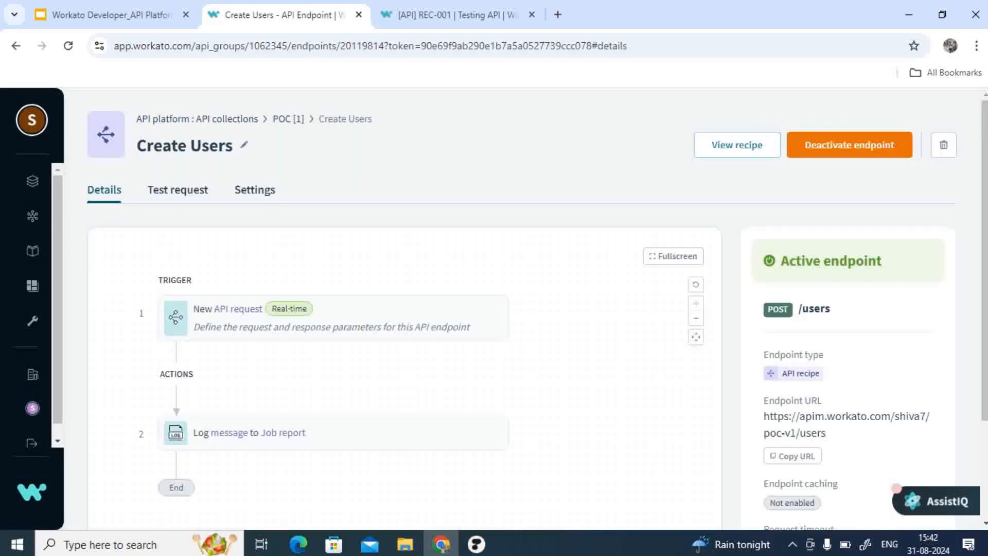
pyautogui.click(255, 189)
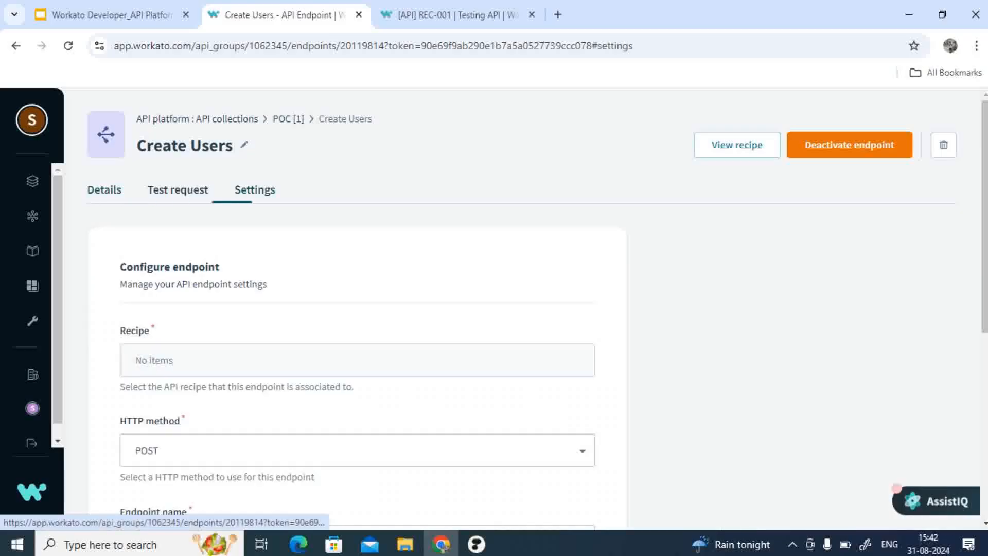
pyautogui.scroll(-4, 358, 309)
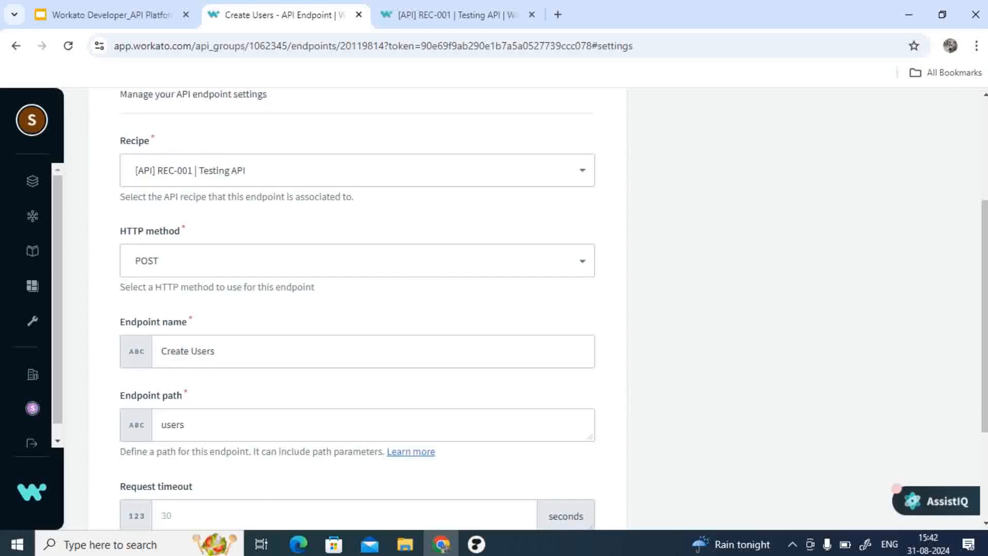
# Step: Review the HTTP method options for the endpoint, keep POST, and return to its details
pyautogui.click(357, 261)
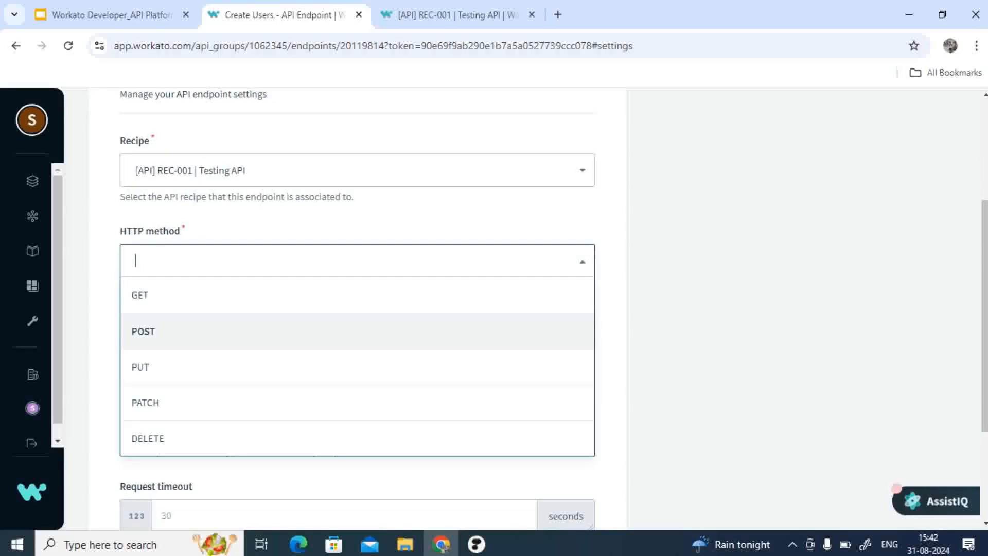
pyautogui.scroll(4, 357, 309)
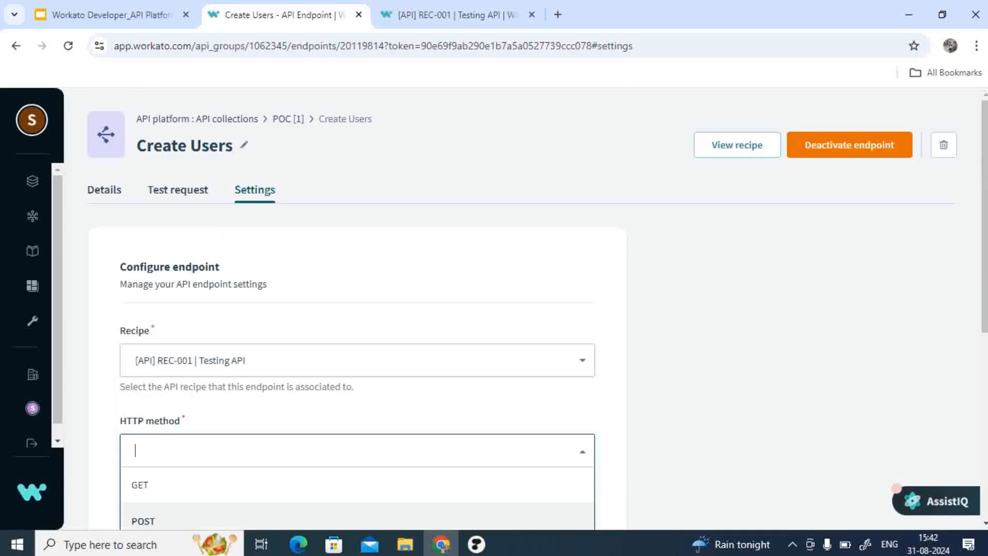
pyautogui.click(143, 521)
pyautogui.click(104, 190)
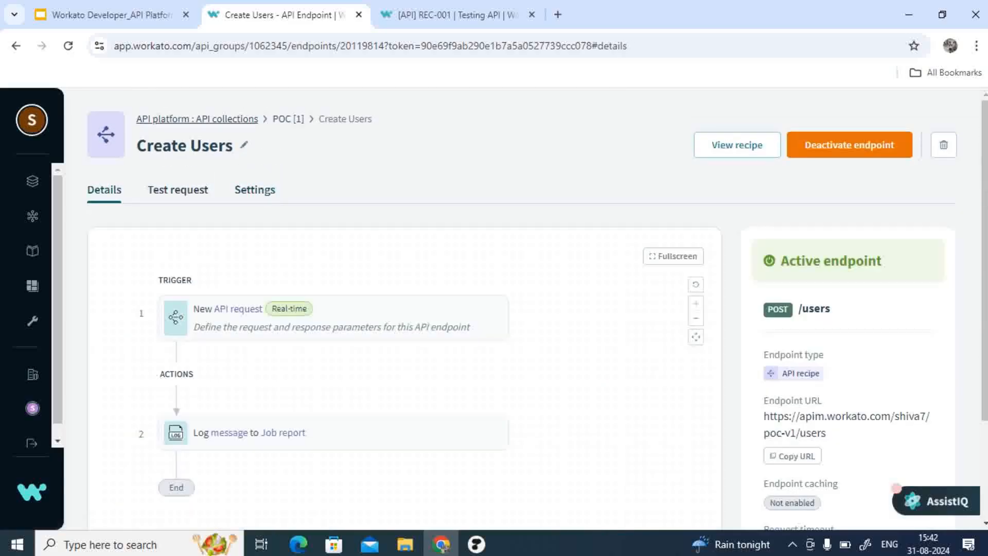
# Step: Go back to the API collections and reopen the Create Users endpoint's settings from the POC collection
pyautogui.click(197, 119)
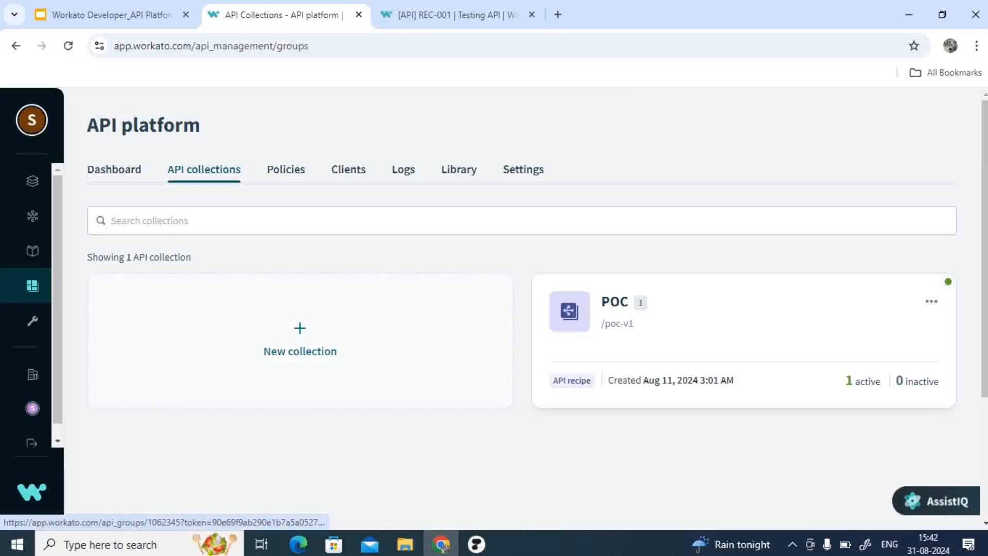
pyautogui.click(615, 302)
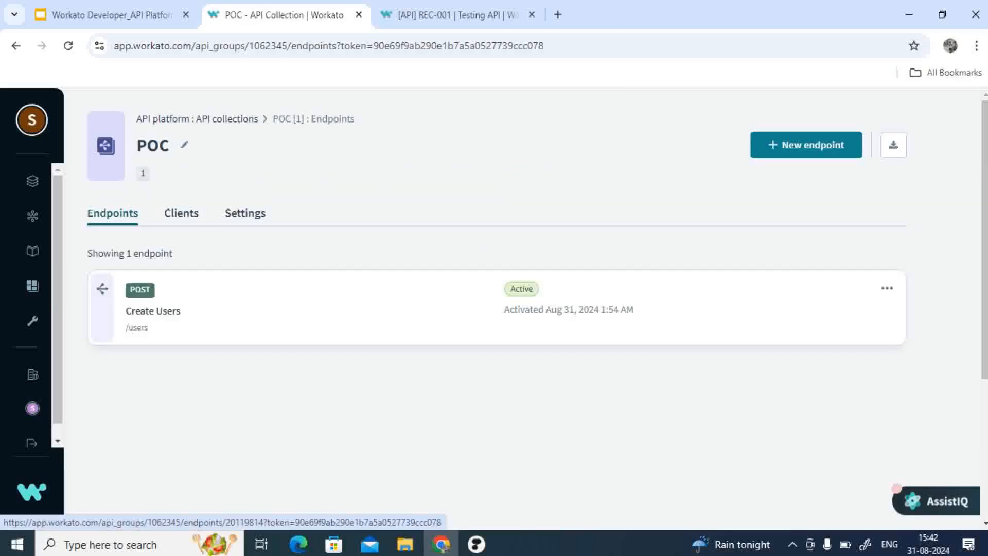
pyautogui.click(614, 302)
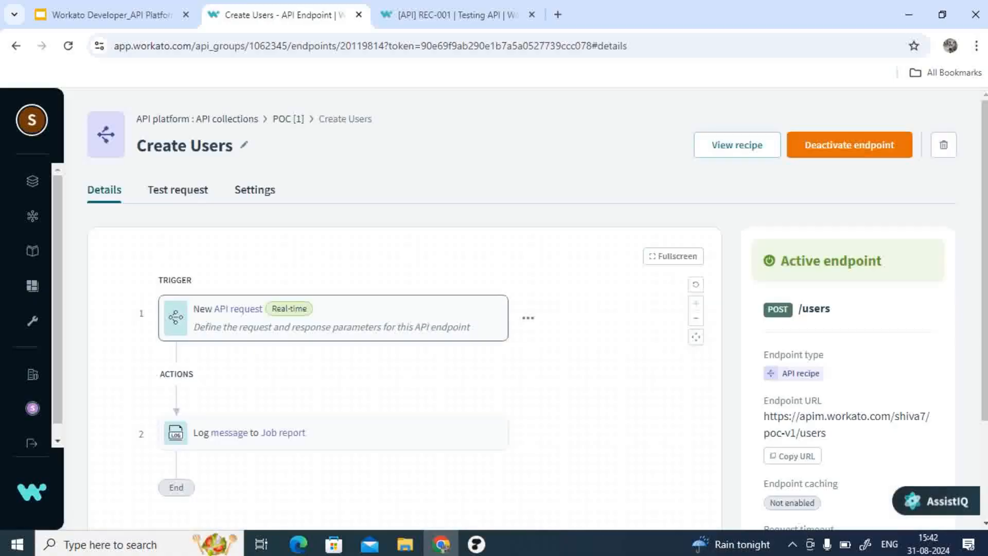
pyautogui.click(255, 190)
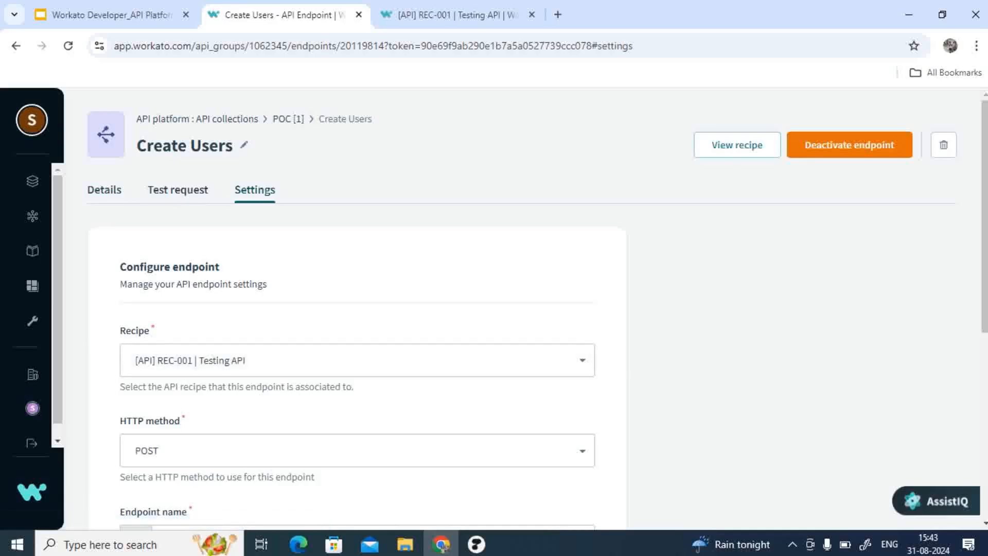
# Step: Review the endpoint's HTTP method list again and keep POST selected
pyautogui.scroll(-2, 357, 329)
pyautogui.scroll(-3, 357, 329)
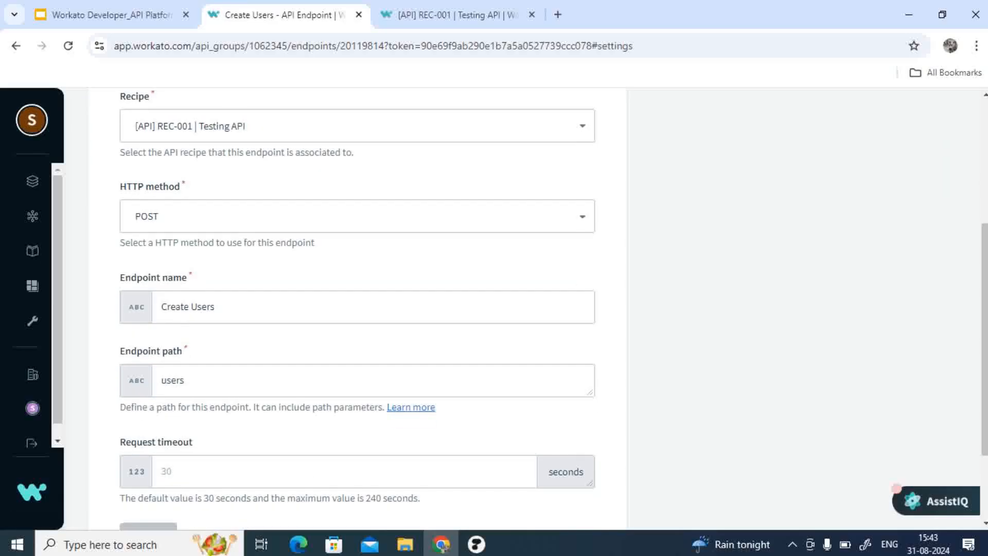
pyautogui.click(357, 216)
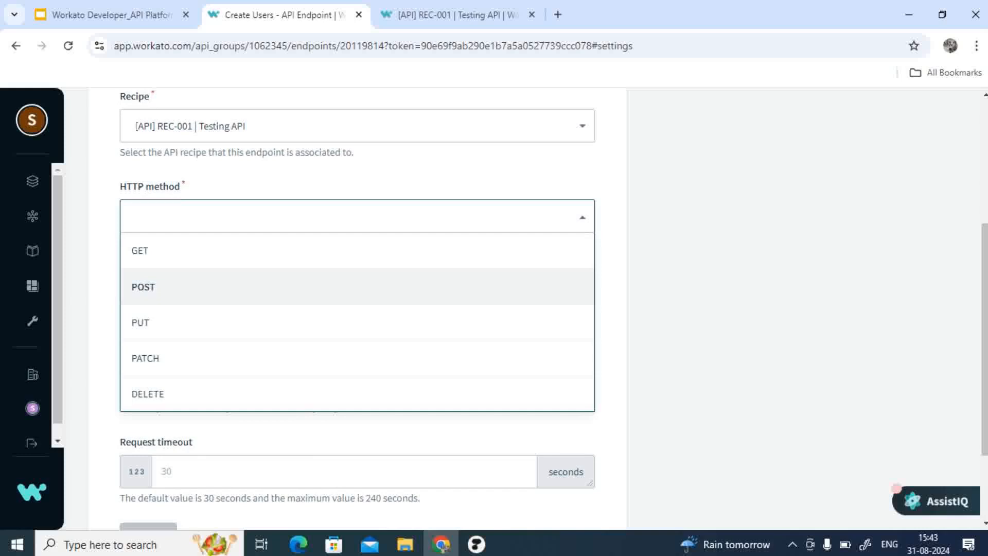
pyautogui.click(358, 287)
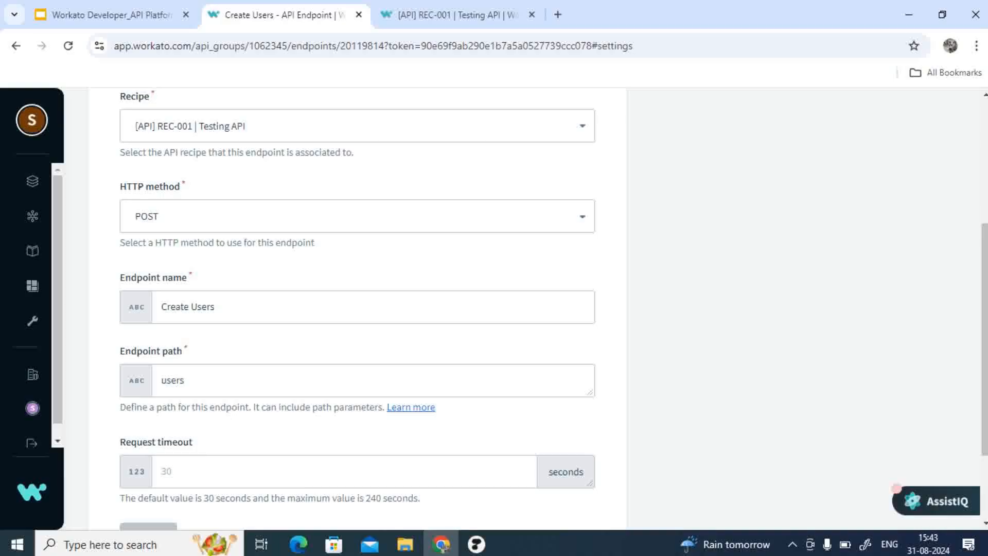
# Step: Inspect the endpoint name, endpoint path and request timeout fields of the endpoint settings
pyautogui.scroll(-1, 554, 310)
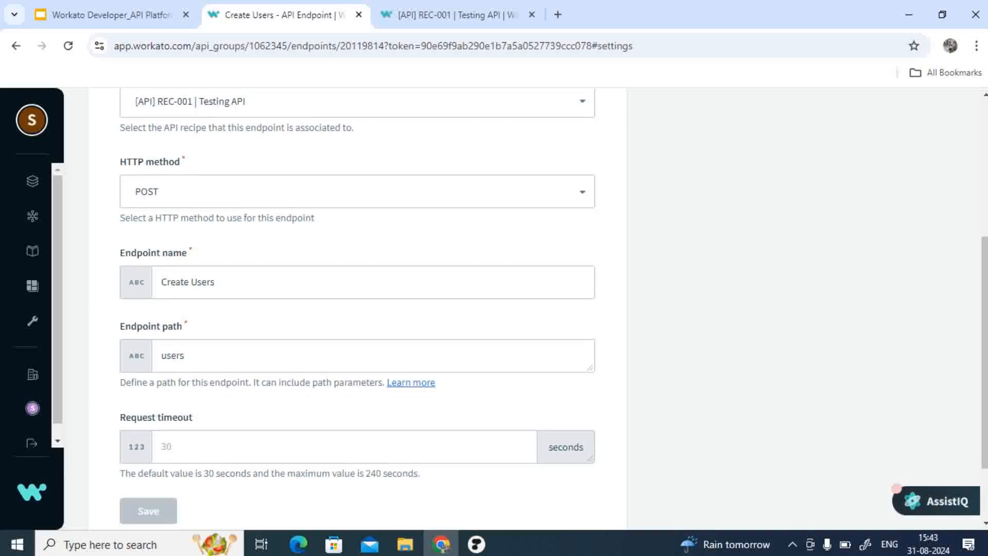
pyautogui.scroll(-2, 539, 302)
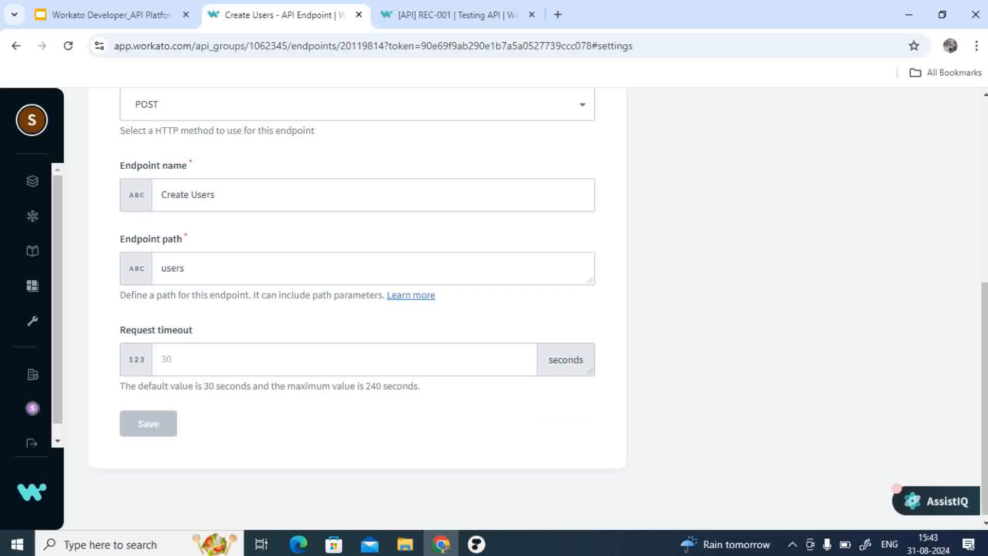
pyautogui.click(344, 359)
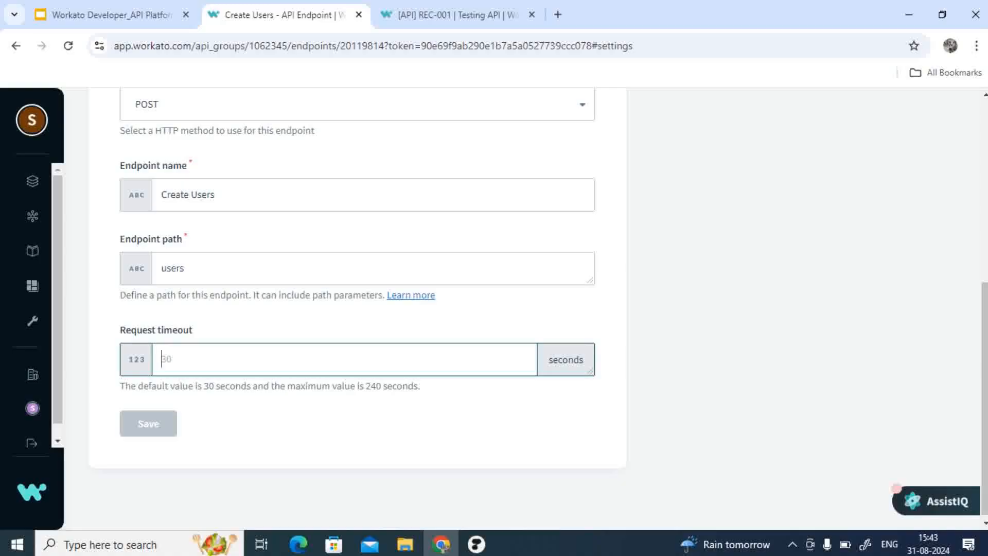
pyautogui.scroll(7, 356, 309)
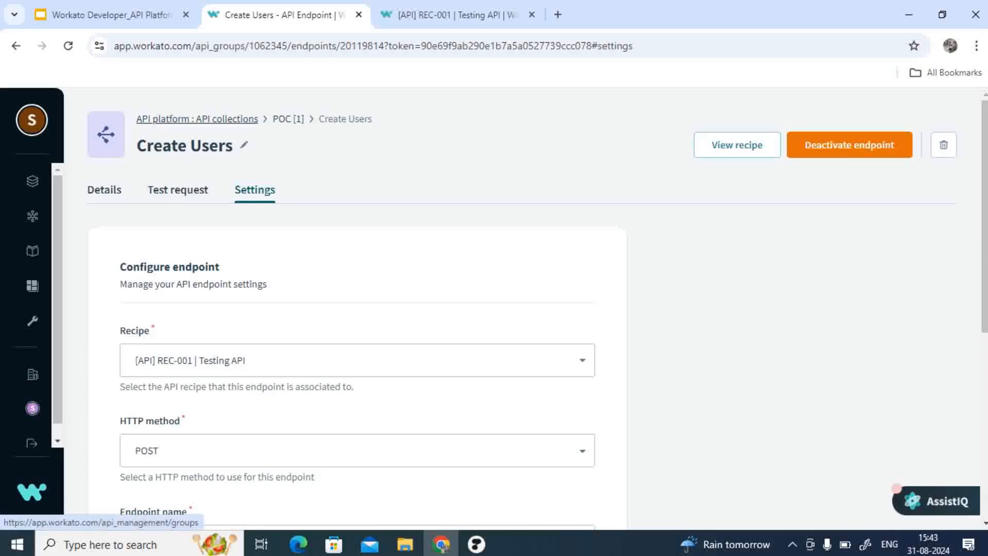
# Step: Go to the API platform's clients and open the POC Client to view its access profile
pyautogui.click(227, 119)
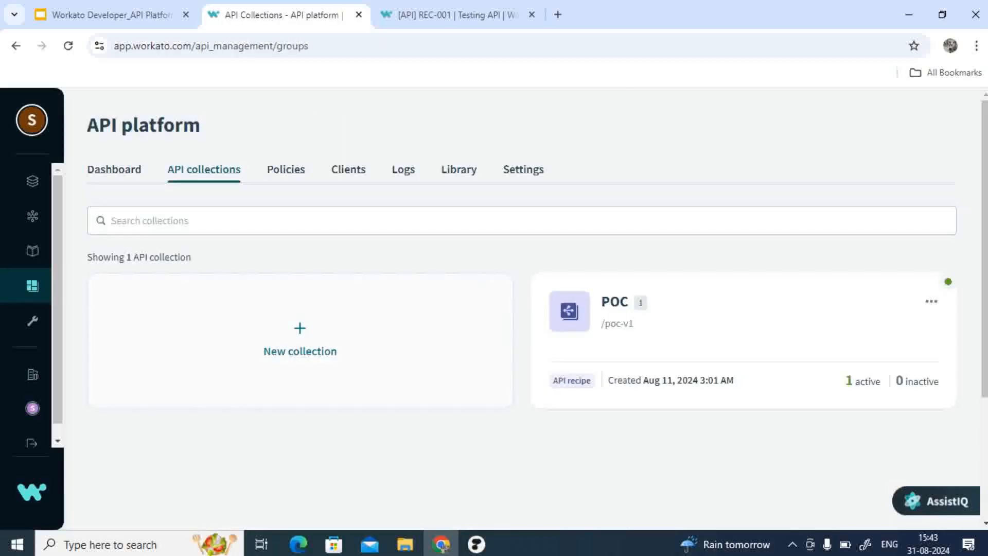
pyautogui.click(348, 169)
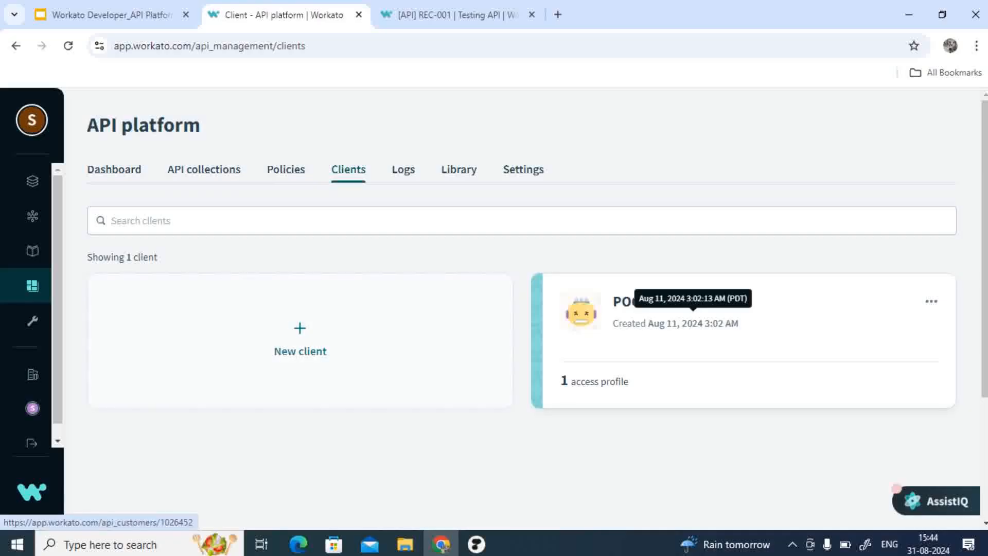
pyautogui.click(693, 323)
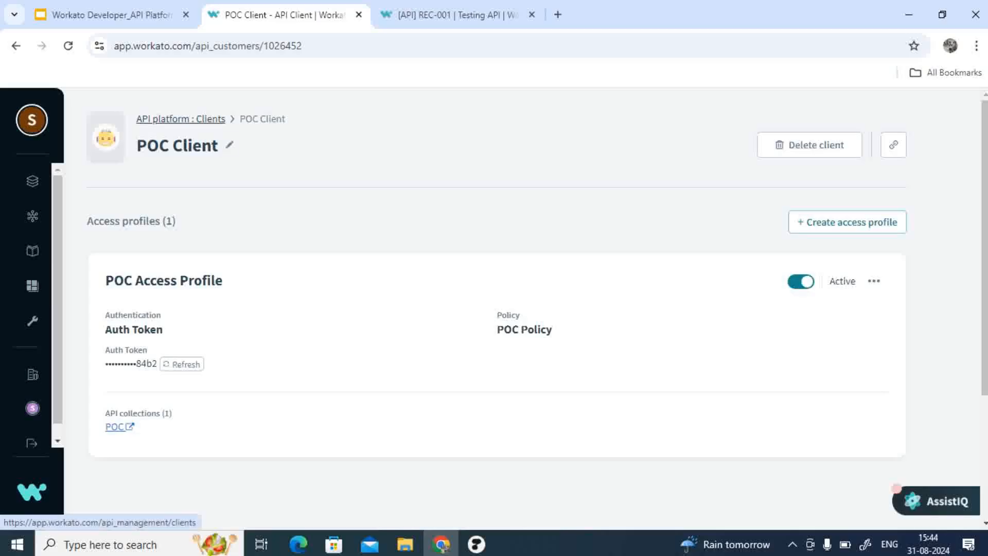
# Step: Open the POC Policy to review its rate limit and usage quota, then cancel editing
pyautogui.click(205, 119)
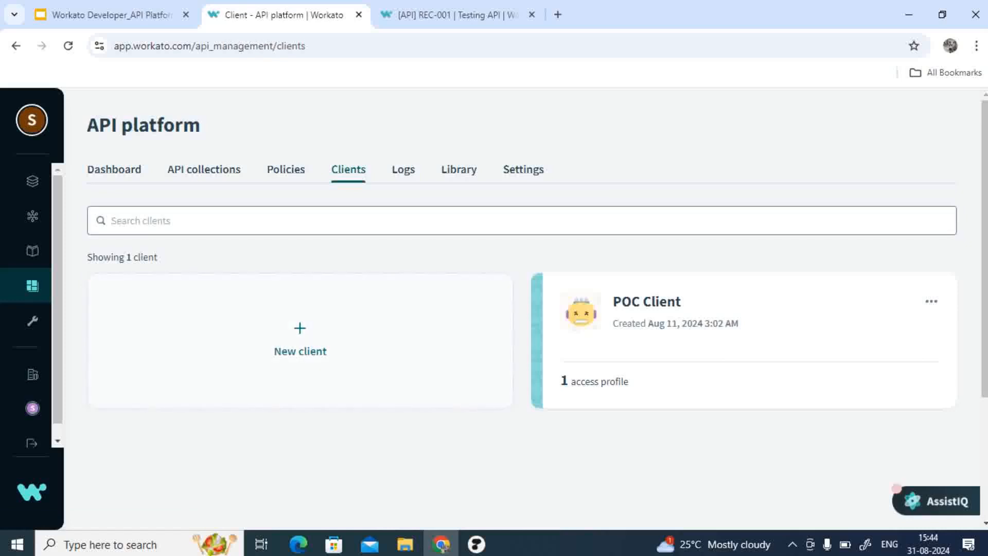
pyautogui.click(286, 170)
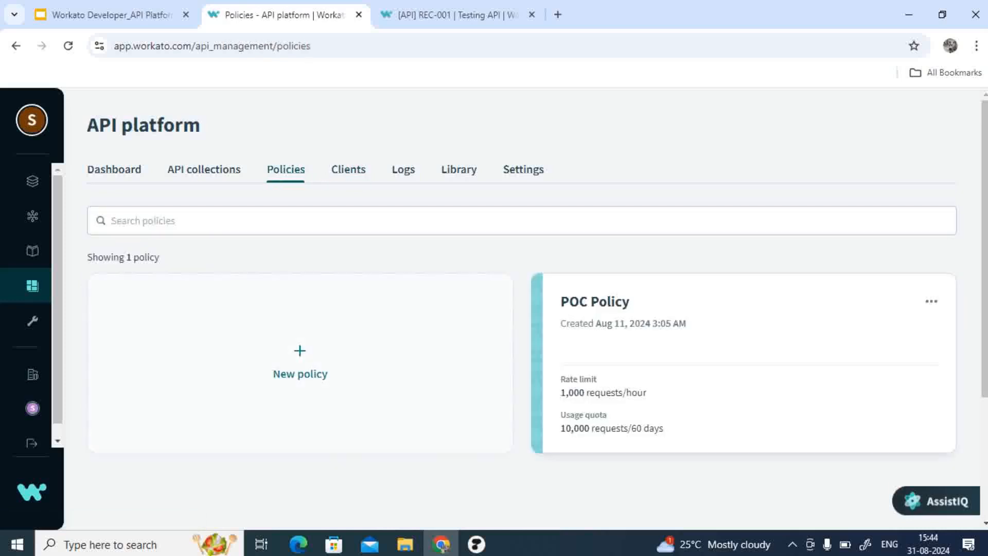
pyautogui.click(596, 303)
pyautogui.scroll(-6, 489, 308)
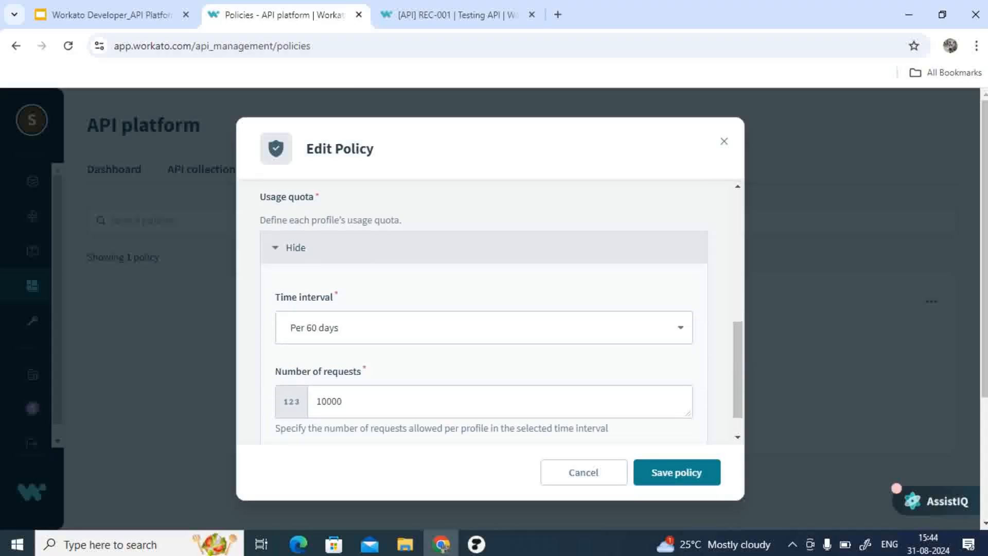
pyautogui.scroll(-1, 488, 314)
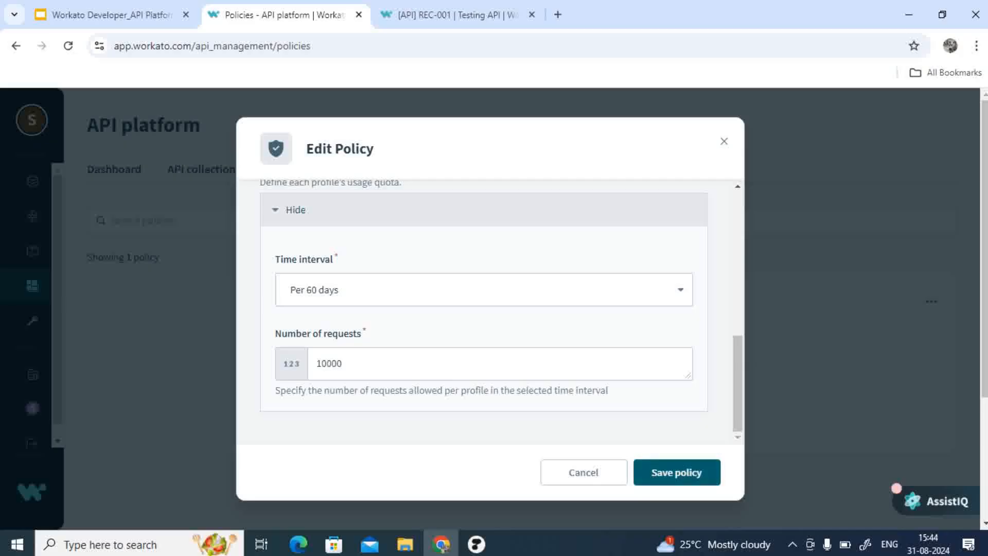
pyautogui.click(583, 472)
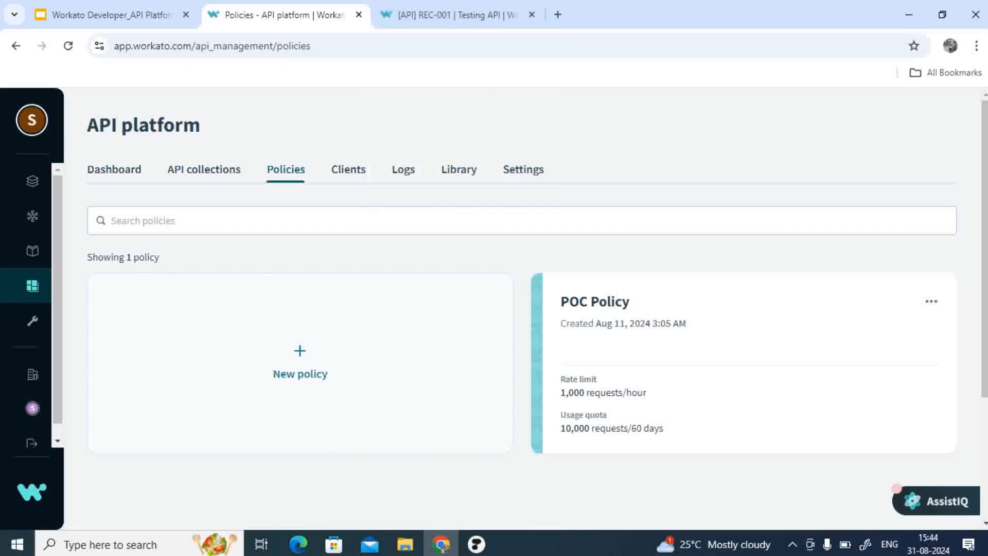
# Step: Return to the API collections and reopen the Create Users endpoint in the POC collection
pyautogui.click(204, 170)
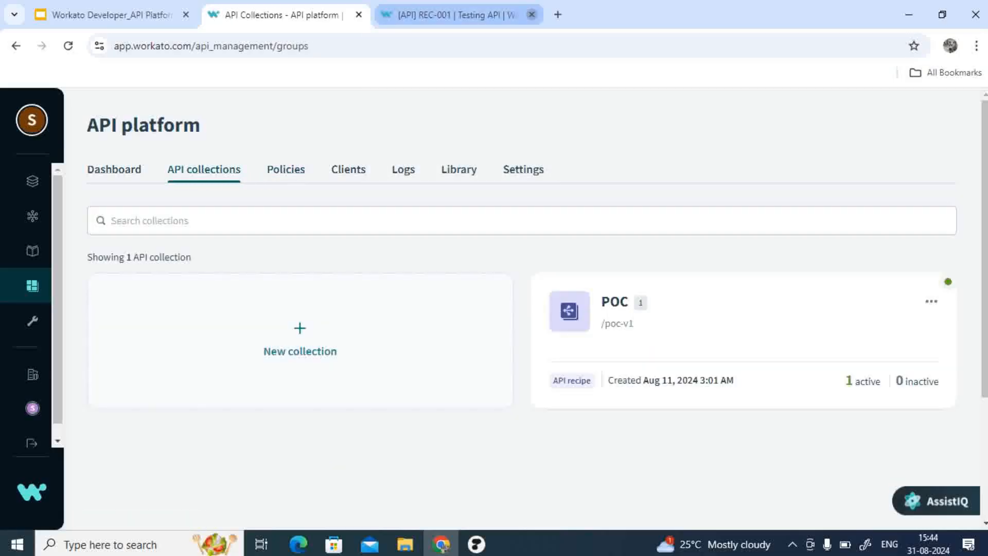
pyautogui.click(471, 15)
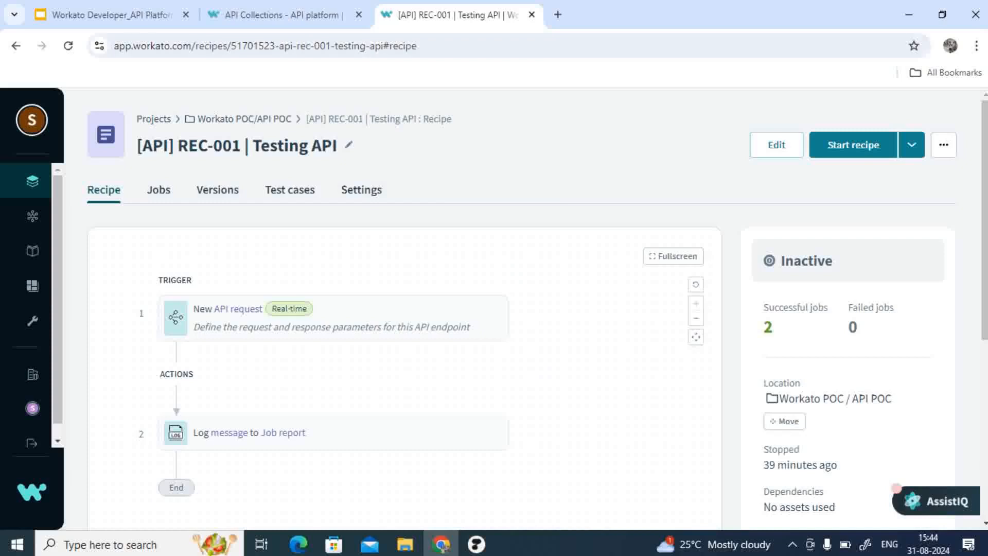
pyautogui.click(286, 15)
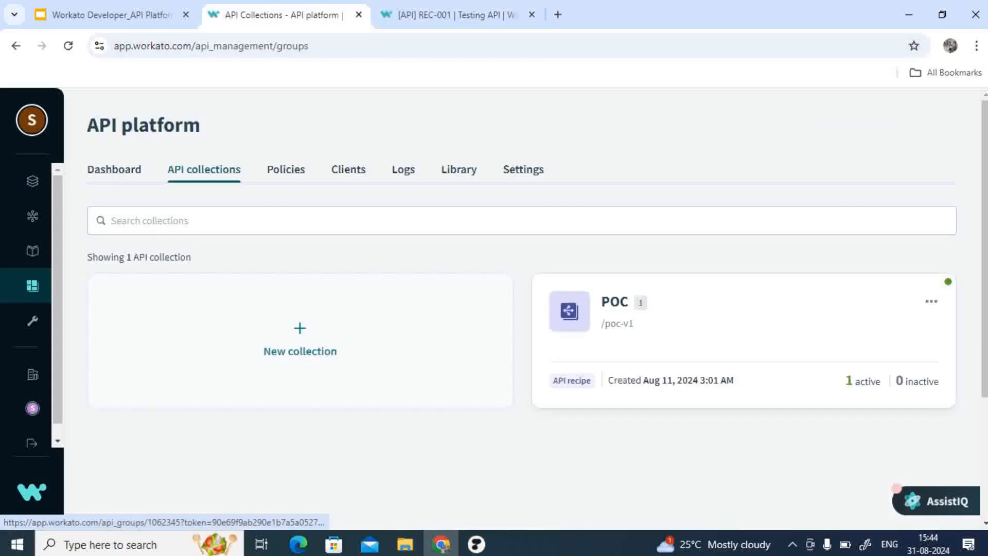
pyautogui.click(629, 303)
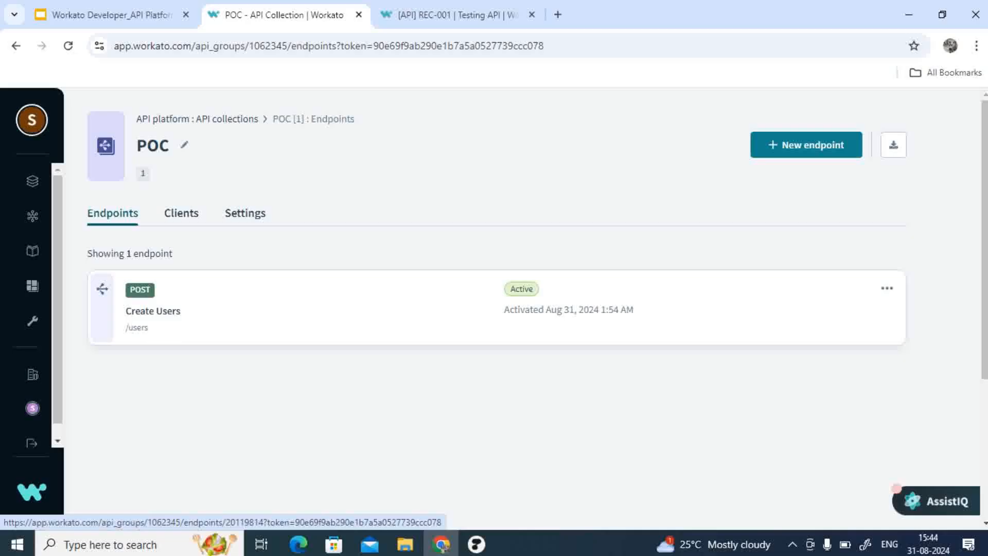
pyautogui.click(629, 304)
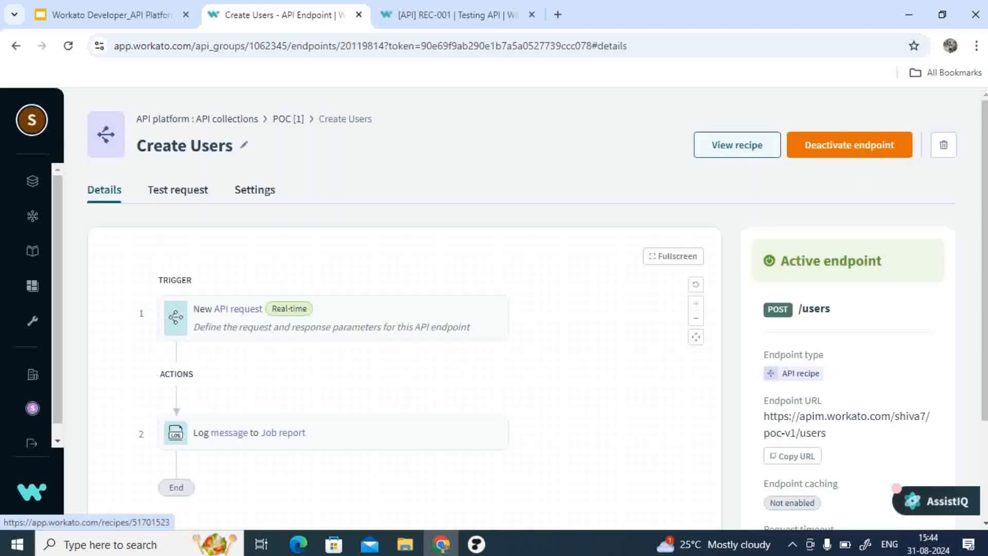
# Step: Open the endpoint's recipe in edit mode and view the New API request trigger's request setup
pyautogui.click(531, 14)
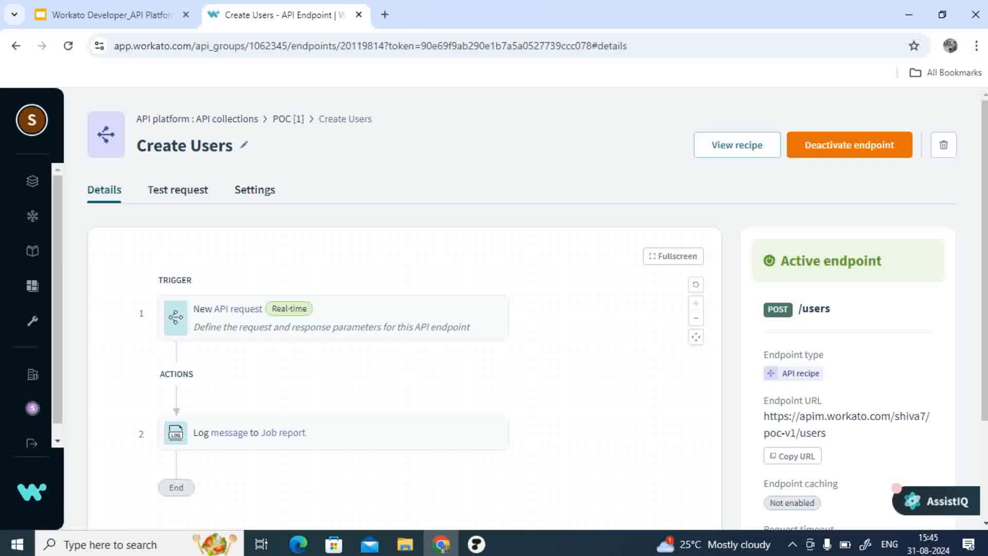
pyautogui.click(737, 144)
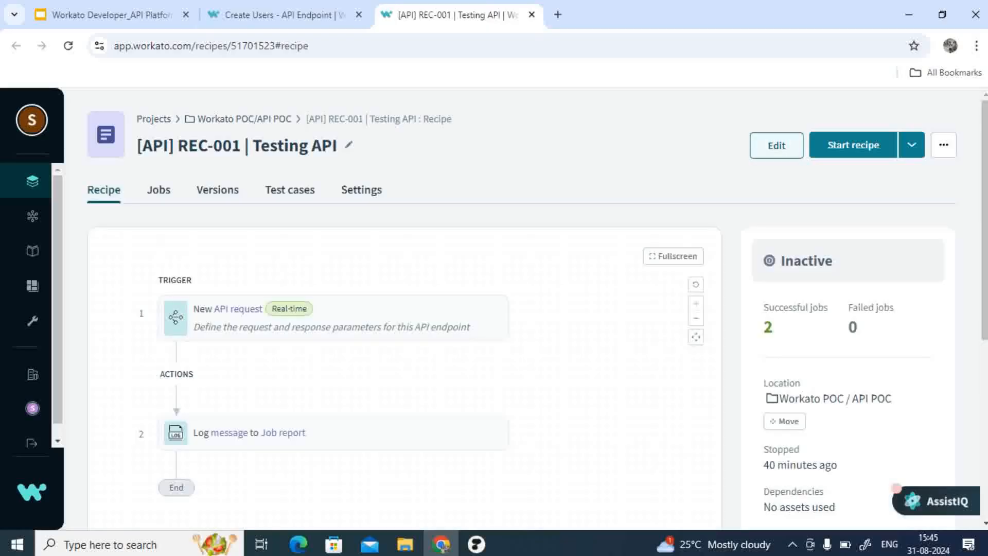
pyautogui.click(776, 145)
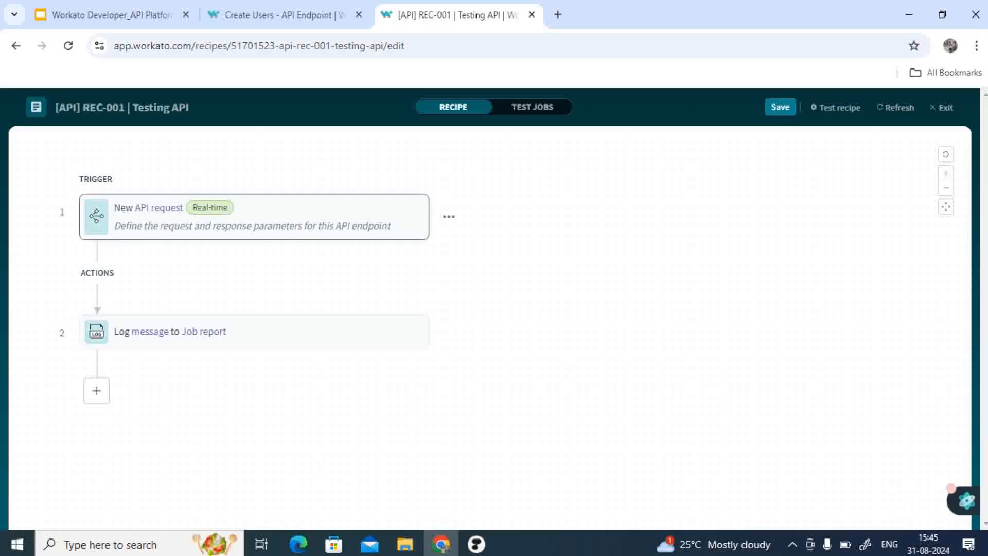
pyautogui.click(254, 216)
pyautogui.scroll(-2, 772, 374)
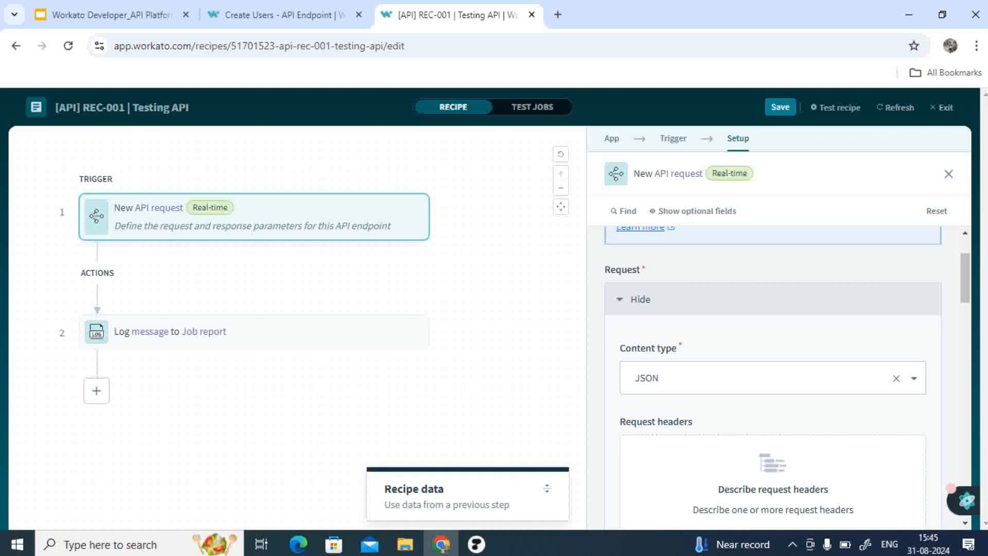
# Step: Start adding a request schema field manually and name it Names
pyautogui.scroll(-10, 773, 377)
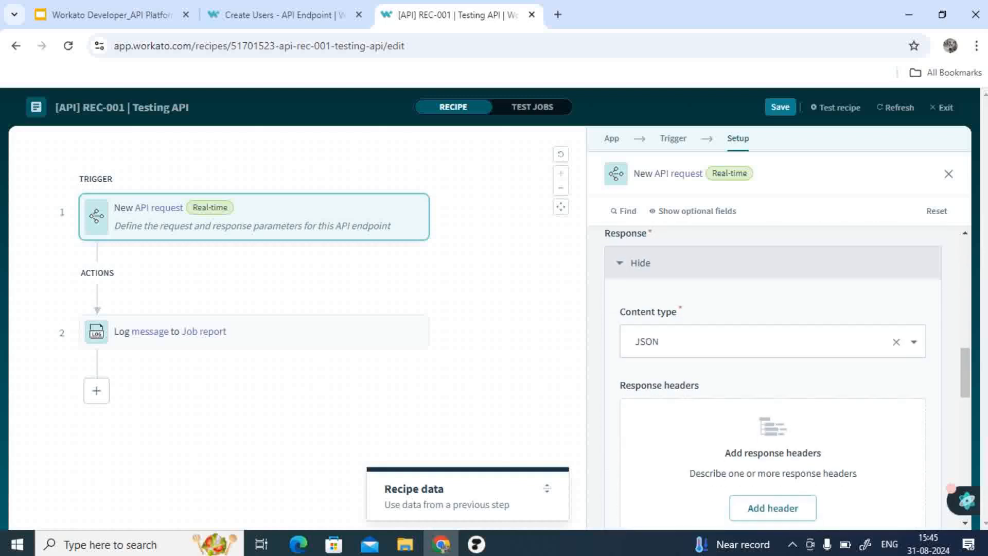
pyautogui.scroll(12, 772, 377)
pyautogui.scroll(-5, 772, 377)
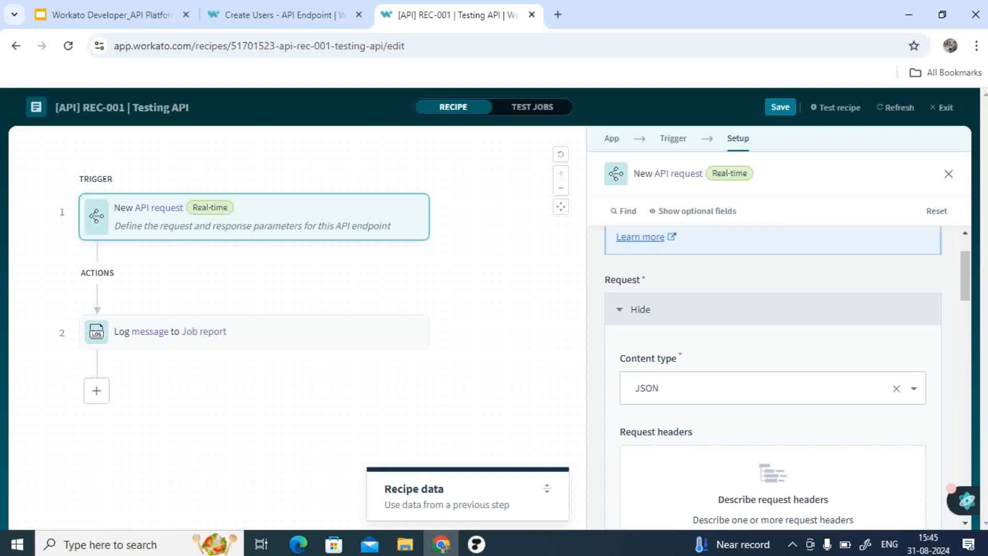
pyautogui.scroll(-2, 772, 377)
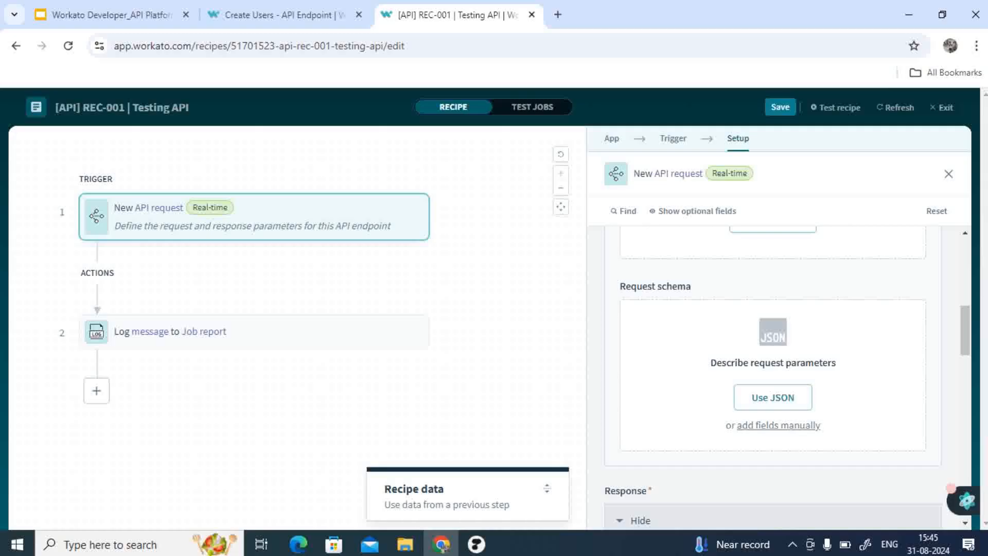
pyautogui.click(778, 425)
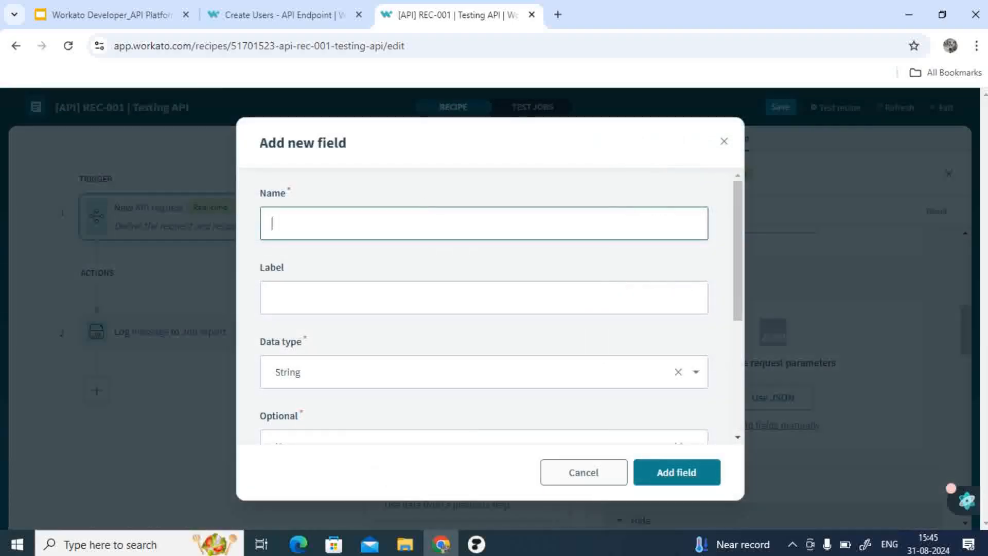
pyautogui.click(583, 473)
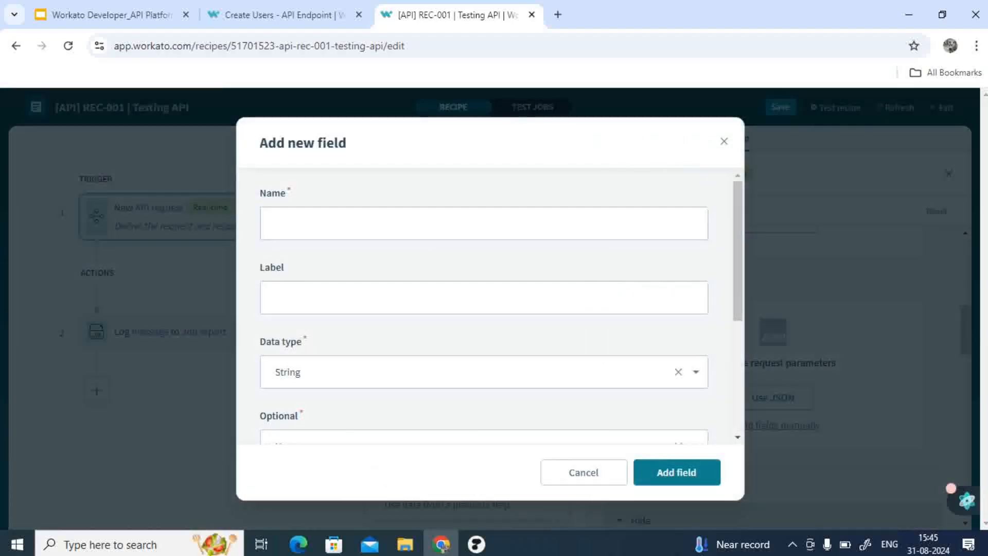
pyautogui.scroll(-1, 483, 309)
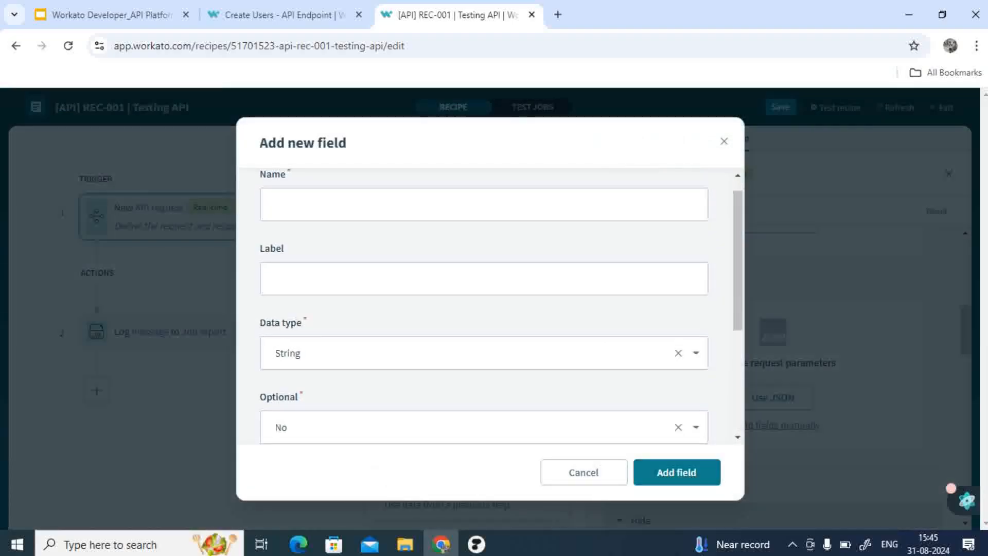
pyautogui.click(483, 205)
pyautogui.write('Mbo')
pyautogui.press('BackSpace')
pyautogui.press('BackSpace')
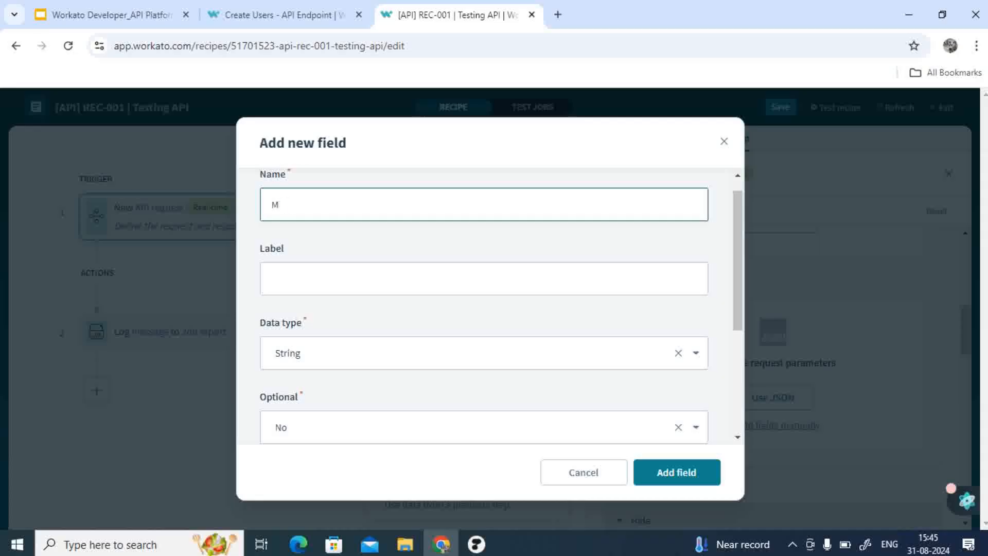
pyautogui.press('BackSpace')
pyautogui.write('Name')
pyautogui.press('BackSpace')
pyautogui.press('BackSpace')
pyautogui.press('BackSpace')
pyautogui.write('same')
pyautogui.press('BackSpace')
pyautogui.press('BackSpace')
pyautogui.write('ne')
pyautogui.press('BackSpace')
pyautogui.press('BackSpace')
pyautogui.write('mes')
# Step: Set the Names field's data type to List and add it to the request schema
pyautogui.scroll(-3, 484, 304)
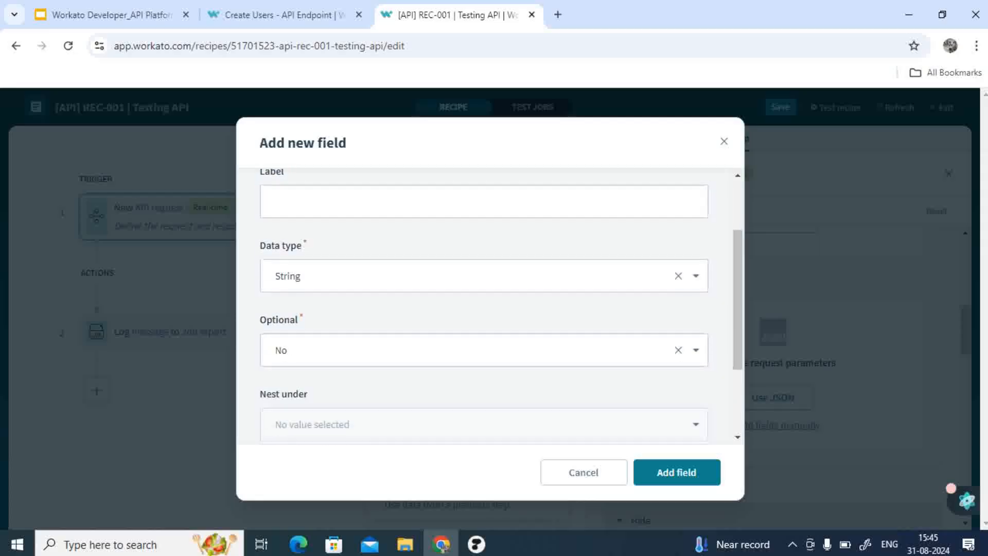
pyautogui.scroll(2, 484, 304)
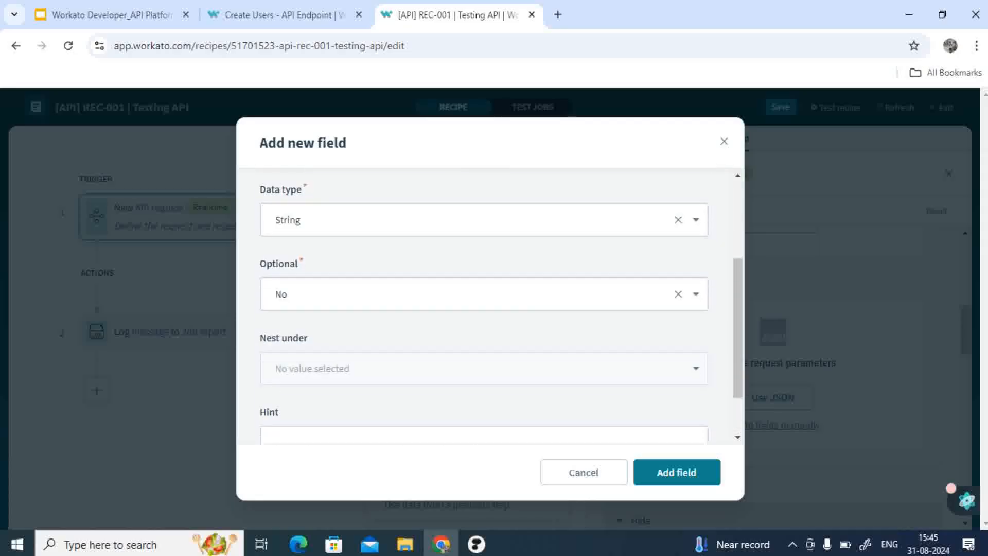
pyautogui.click(697, 221)
pyautogui.scroll(-1, 479, 380)
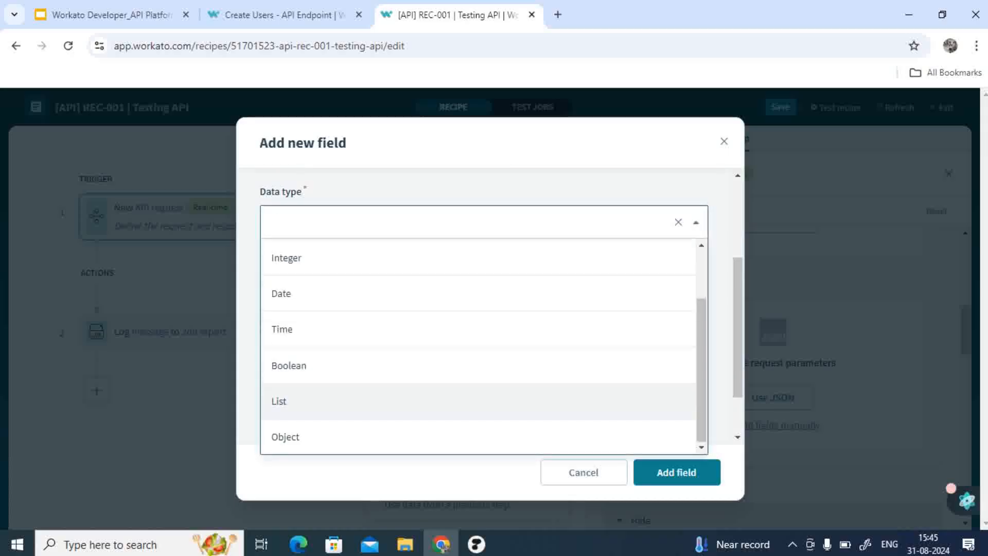
pyautogui.click(478, 401)
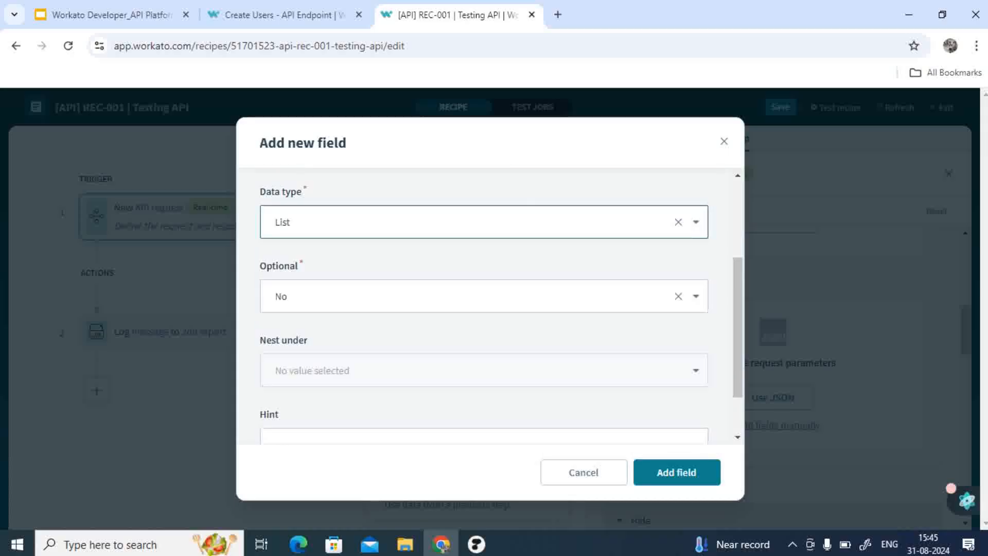
pyautogui.click(677, 472)
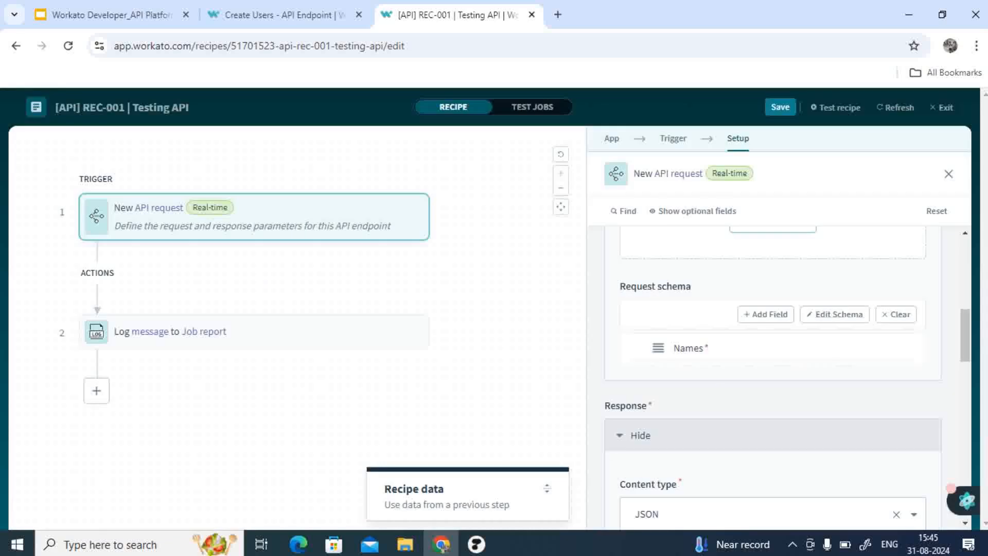
# Step: Add a field called name to the request schema, nested under the Names list
pyautogui.click(766, 314)
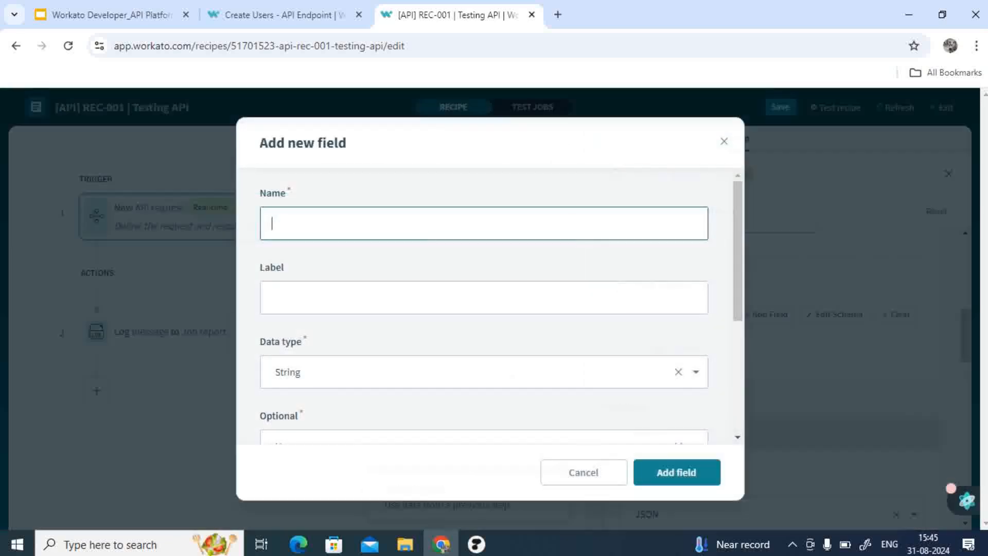
pyautogui.write('nsme')
pyautogui.press('BackSpace')
pyautogui.press('BackSpace')
pyautogui.press('BackSpace')
pyautogui.write('ame')
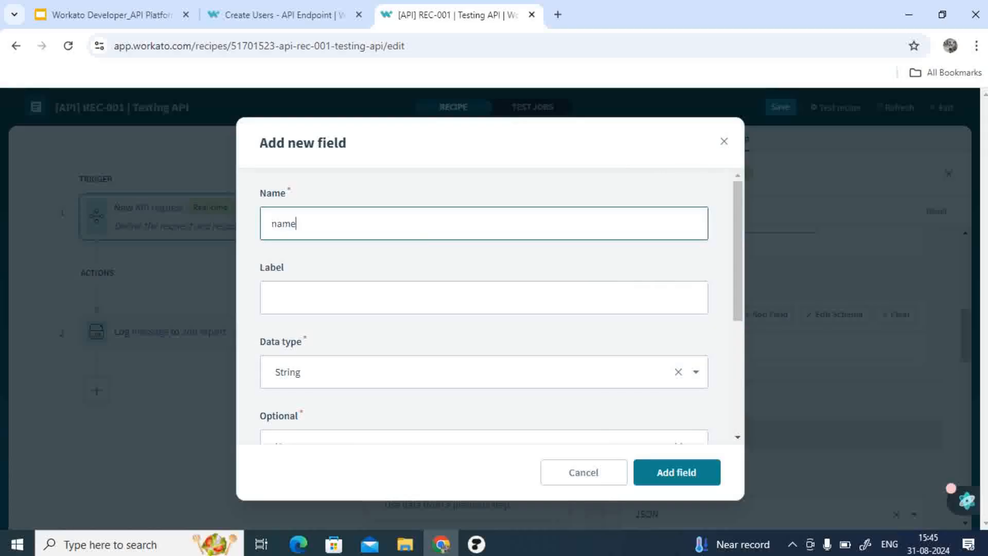
pyautogui.scroll(-1, 483, 303)
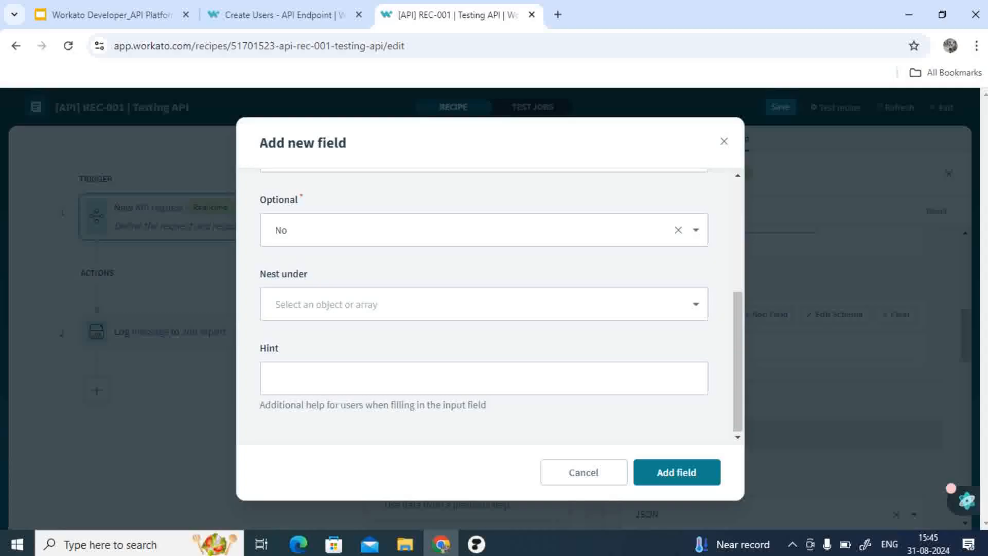
pyautogui.click(484, 304)
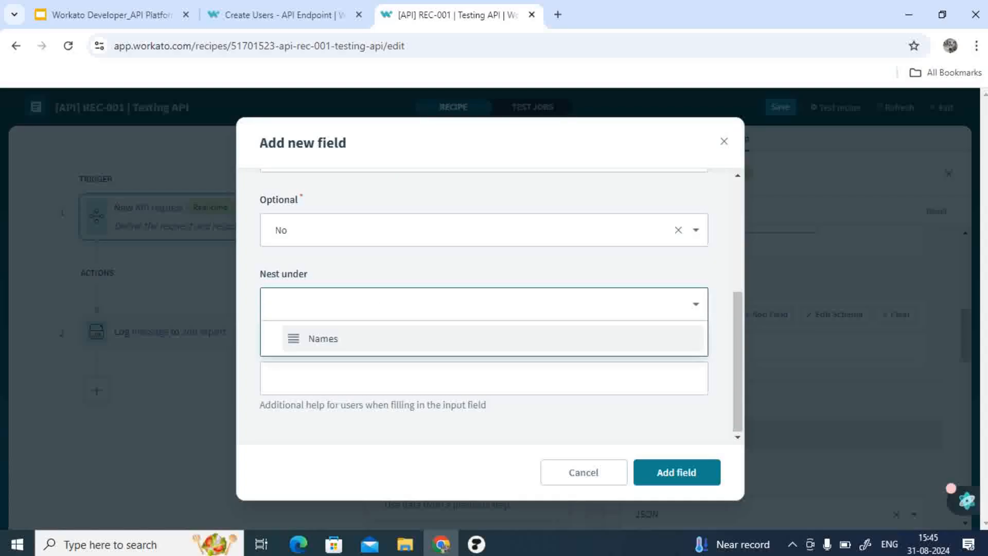
pyautogui.click(324, 338)
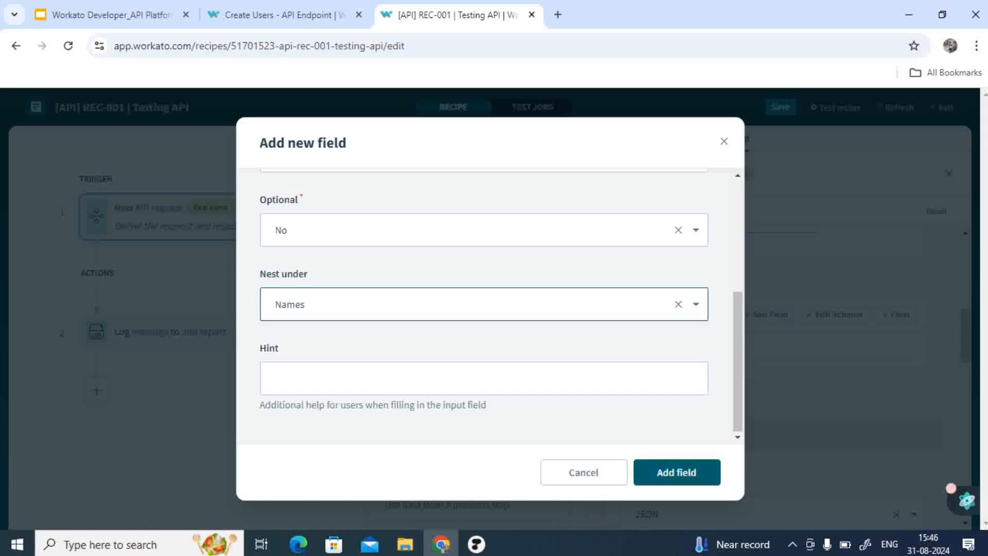
pyautogui.click(676, 472)
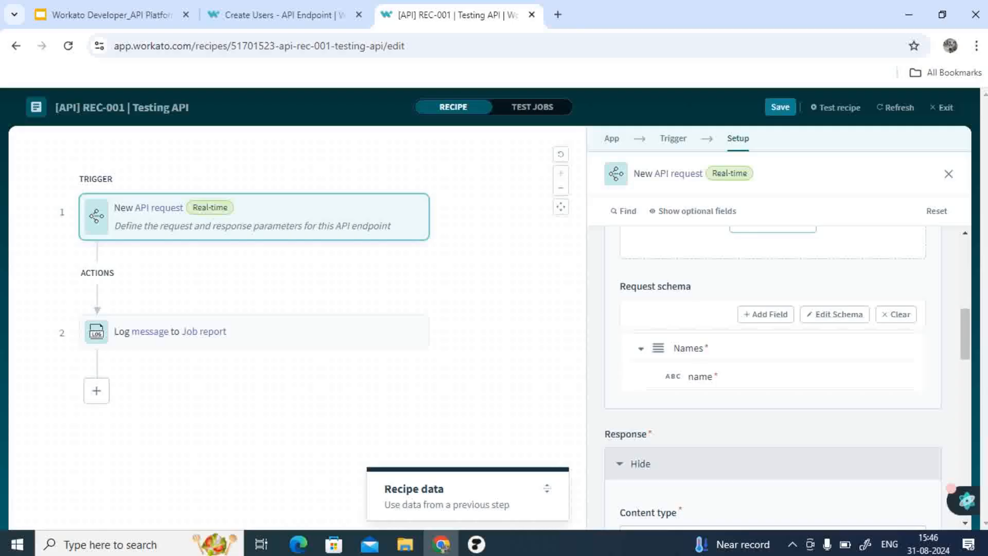
# Step: Review the response section of the trigger setup, including the existing first response
pyautogui.scroll(-2, 787, 375)
pyautogui.scroll(3, 788, 378)
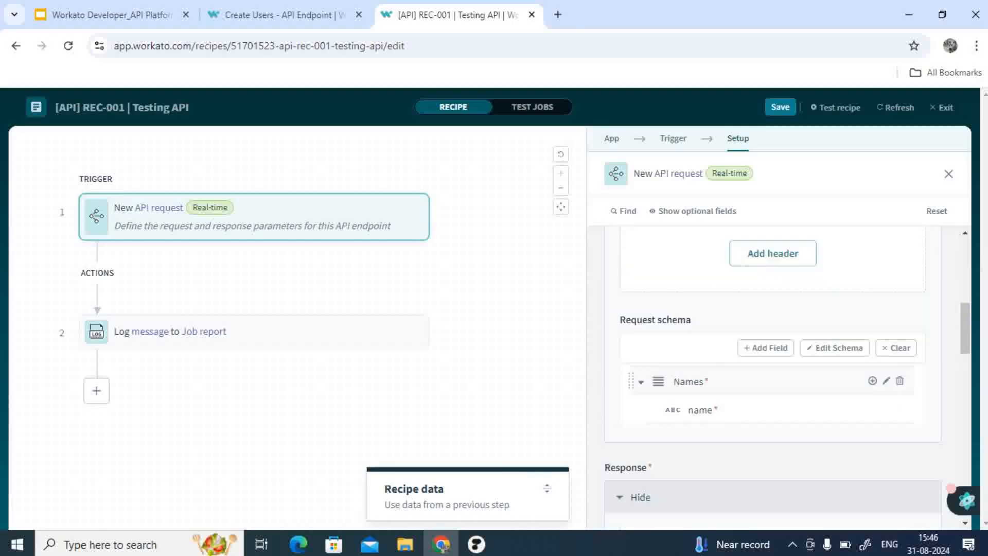
pyautogui.scroll(-6, 787, 379)
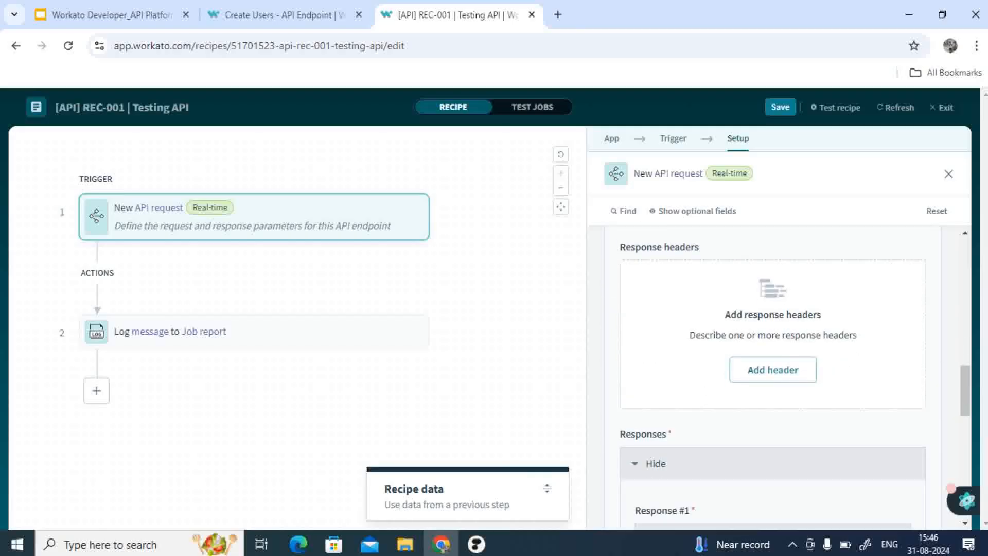
pyautogui.scroll(-3, 788, 378)
pyautogui.scroll(-2, 787, 378)
pyautogui.scroll(8, 788, 378)
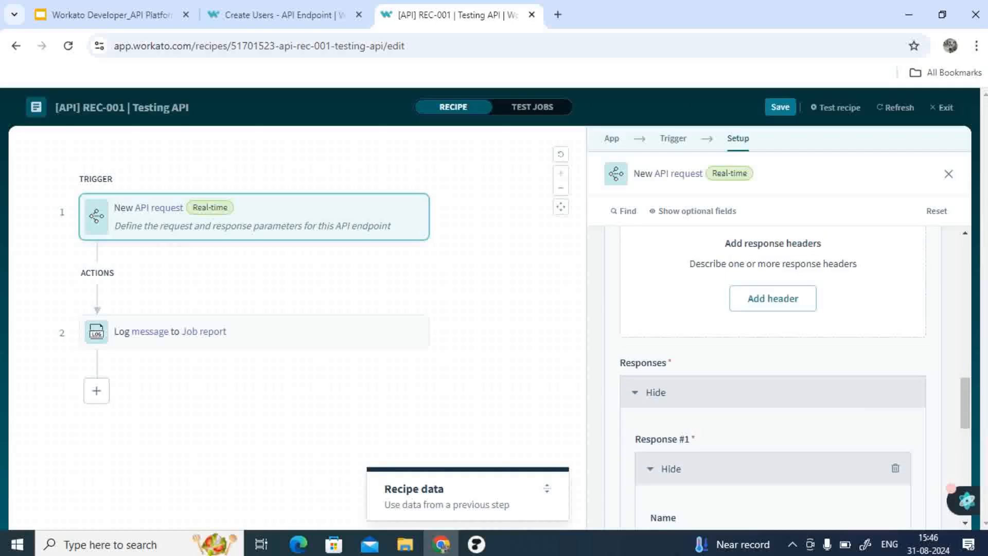
pyautogui.scroll(-10, 788, 378)
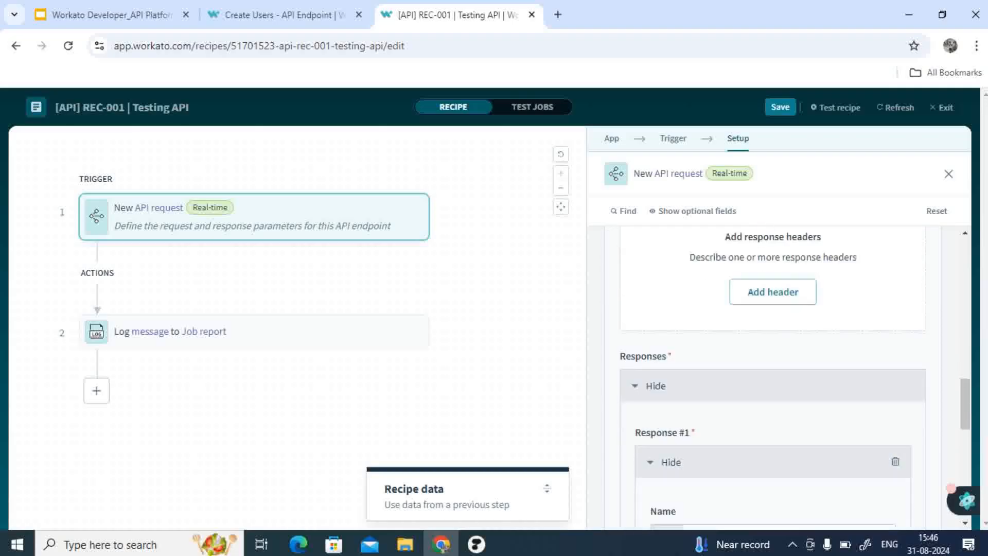
pyautogui.scroll(2, 788, 378)
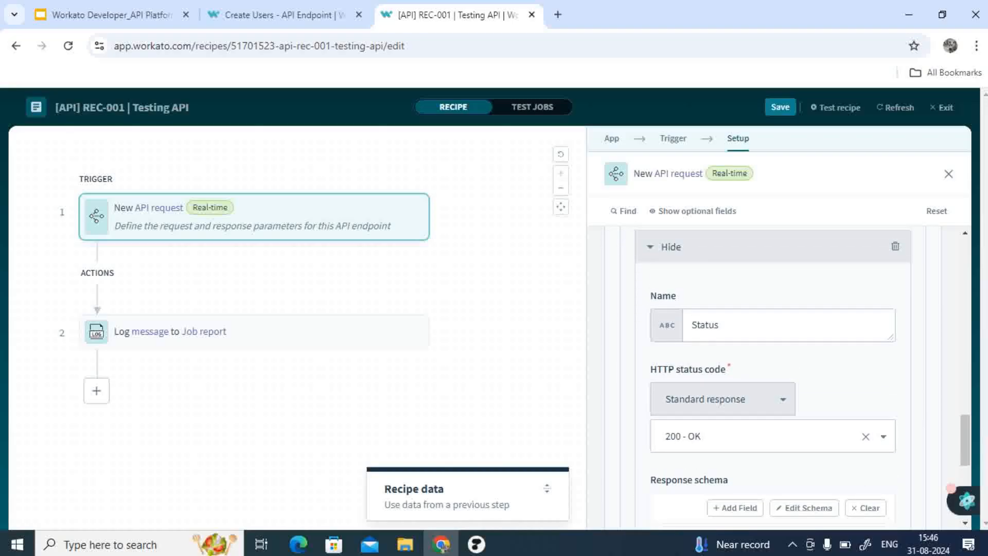
pyautogui.scroll(2, 788, 378)
pyautogui.scroll(-2, 787, 379)
pyautogui.scroll(-4, 787, 378)
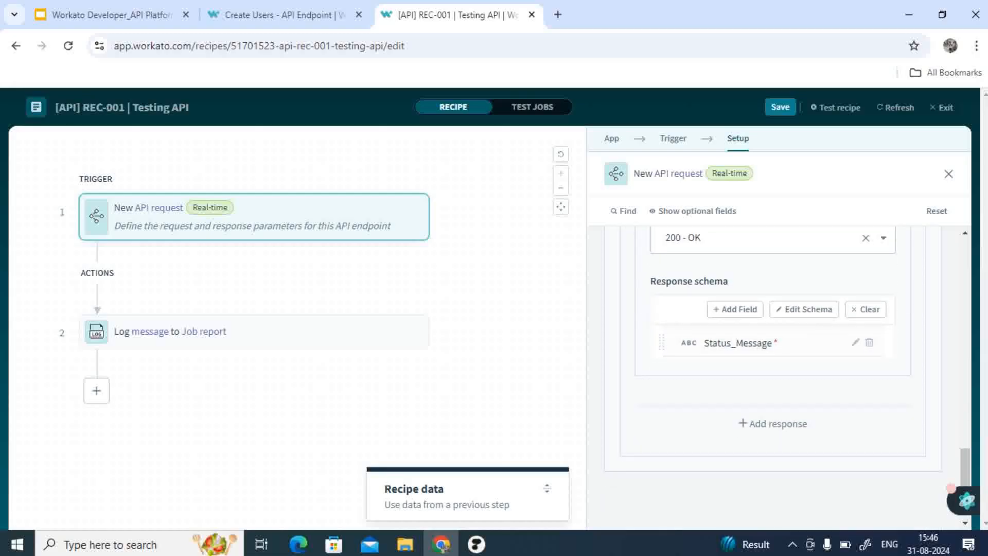
# Step: Add a second response and name it Failure
pyautogui.click(773, 423)
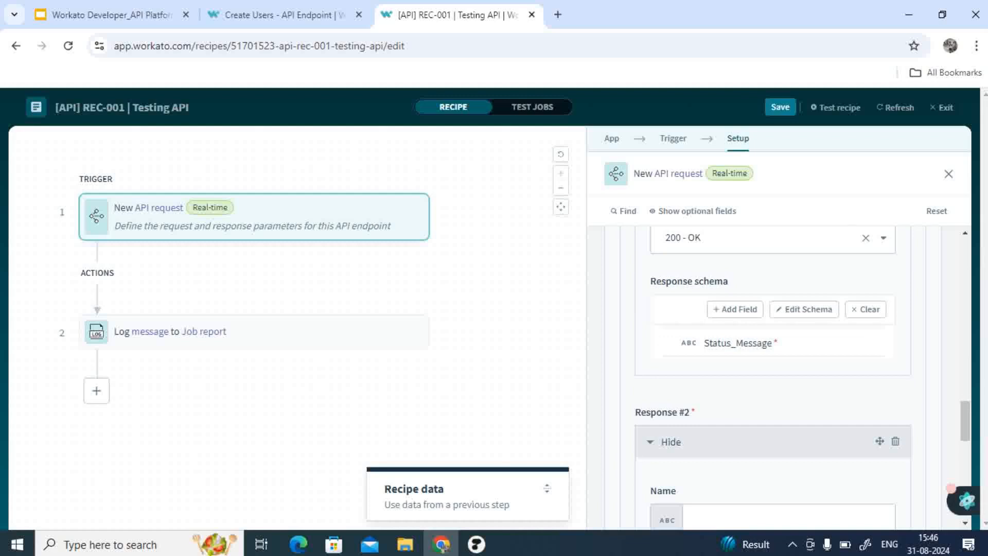
pyautogui.scroll(-5, 773, 379)
pyautogui.click(788, 285)
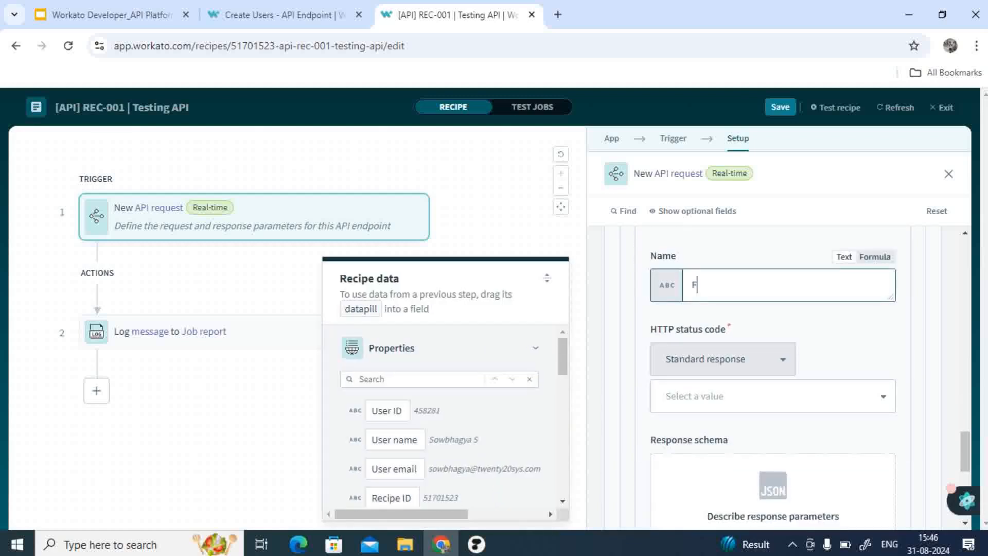
pyautogui.write('Failure')
# Step: Rename the first response to Success
pyautogui.scroll(6, 772, 378)
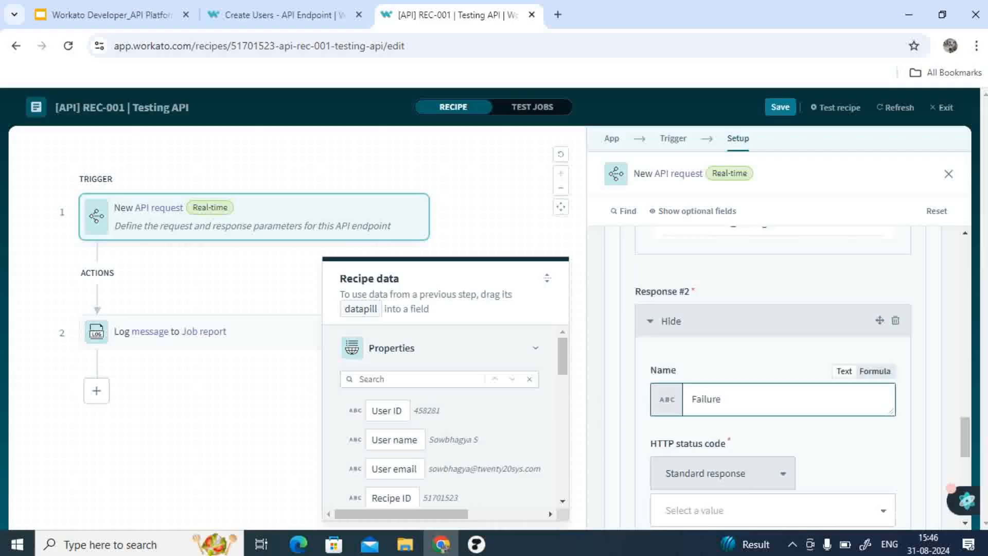
pyautogui.doubleClick(705, 311)
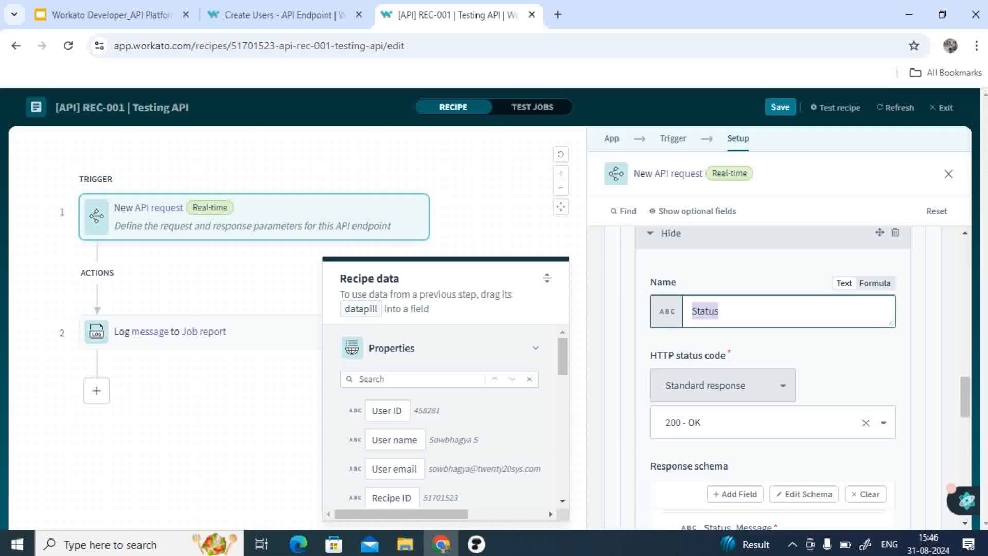
pyautogui.write('Succes')
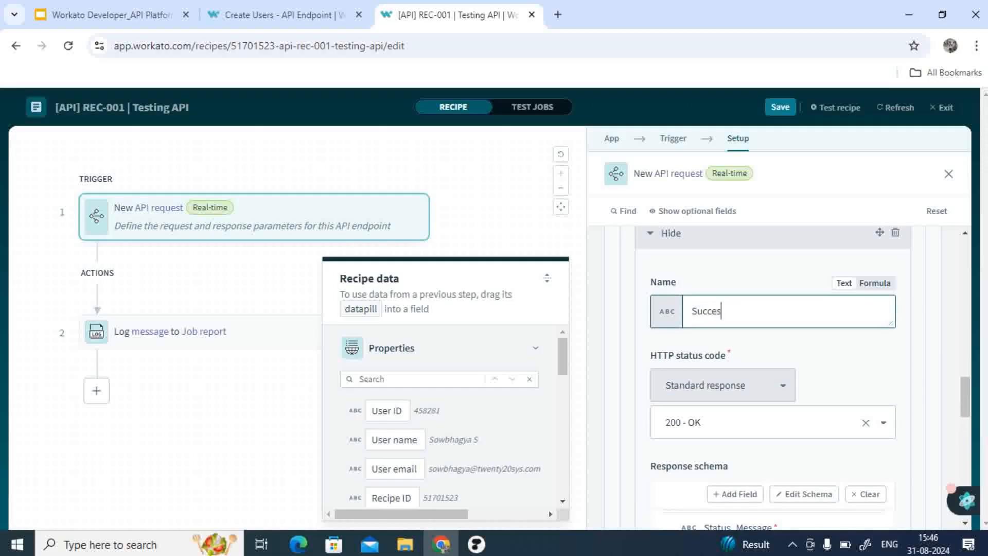
pyautogui.write('s')
pyautogui.scroll(-5, 773, 378)
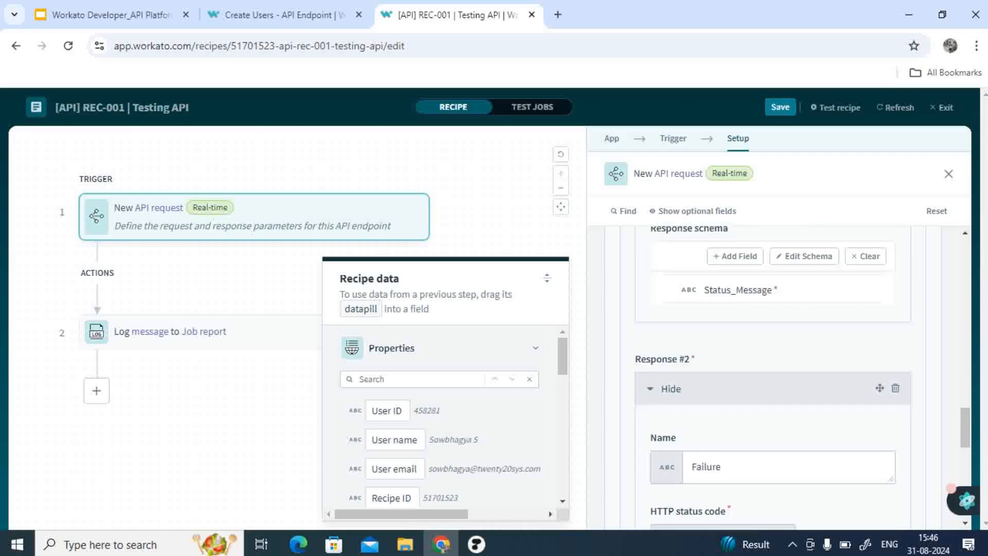
# Step: Set the Failure response's HTTP status code to 400 - Bad Request
pyautogui.scroll(-5, 772, 378)
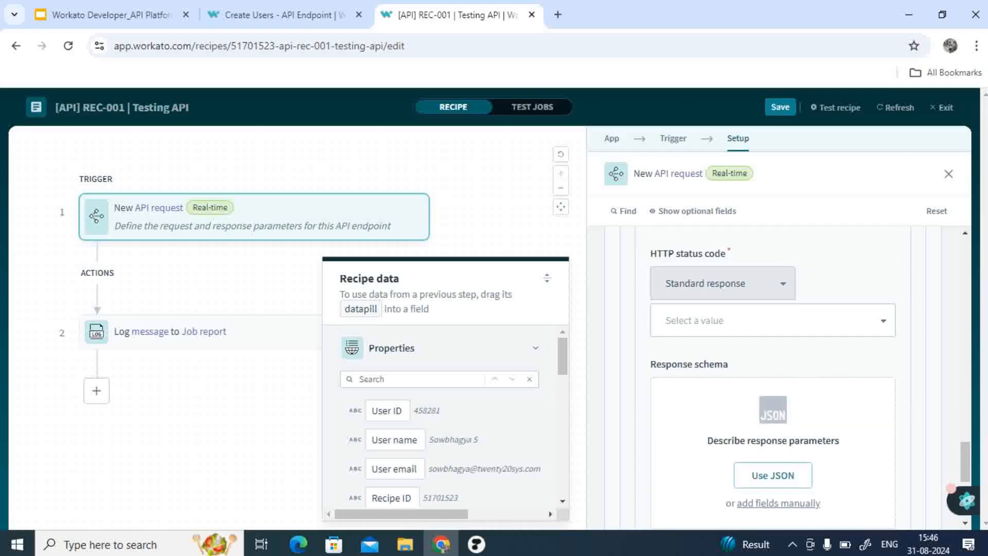
pyautogui.click(773, 320)
pyautogui.write('400')
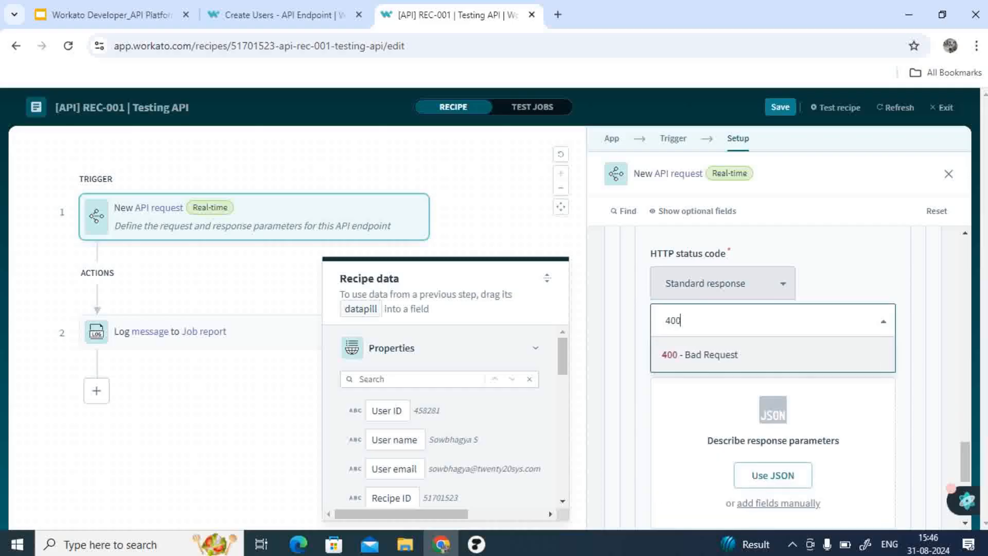
pyautogui.press('Return')
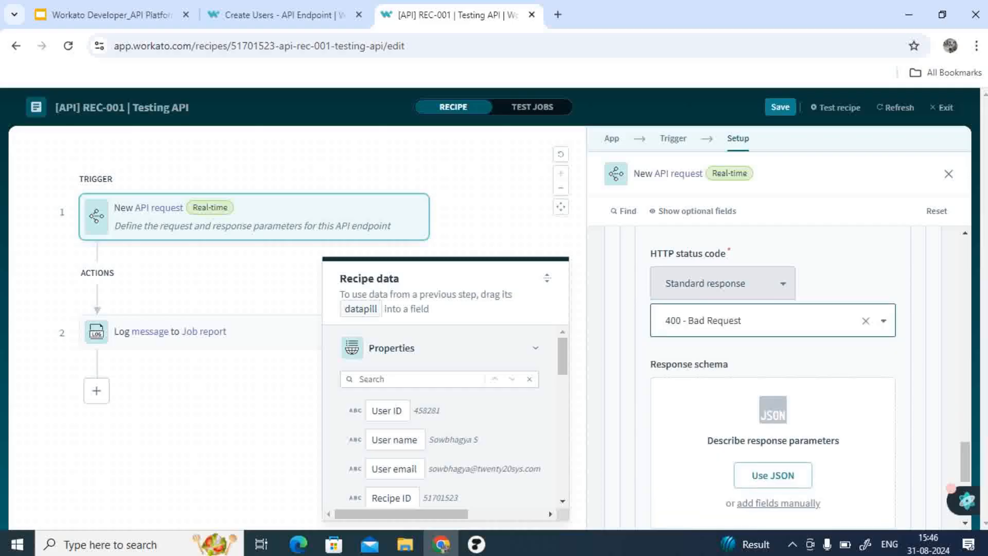
pyautogui.click(772, 321)
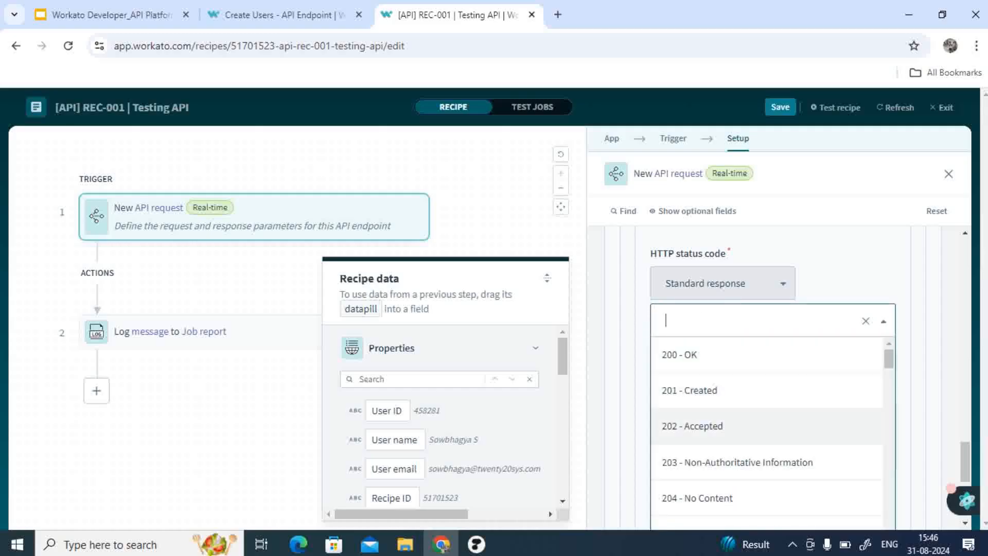
pyautogui.scroll(-3, 772, 420)
pyautogui.scroll(-2, 766, 427)
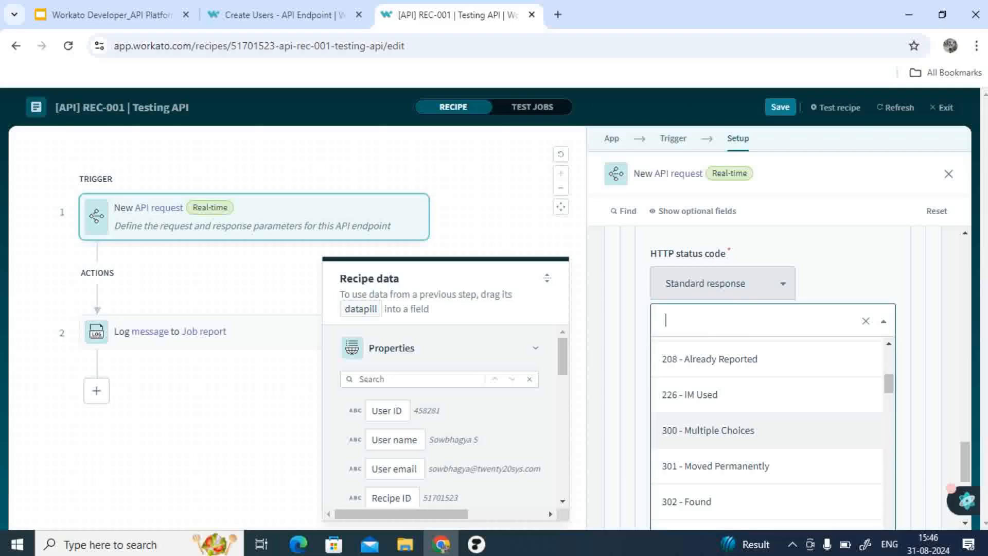
pyautogui.press('Escape')
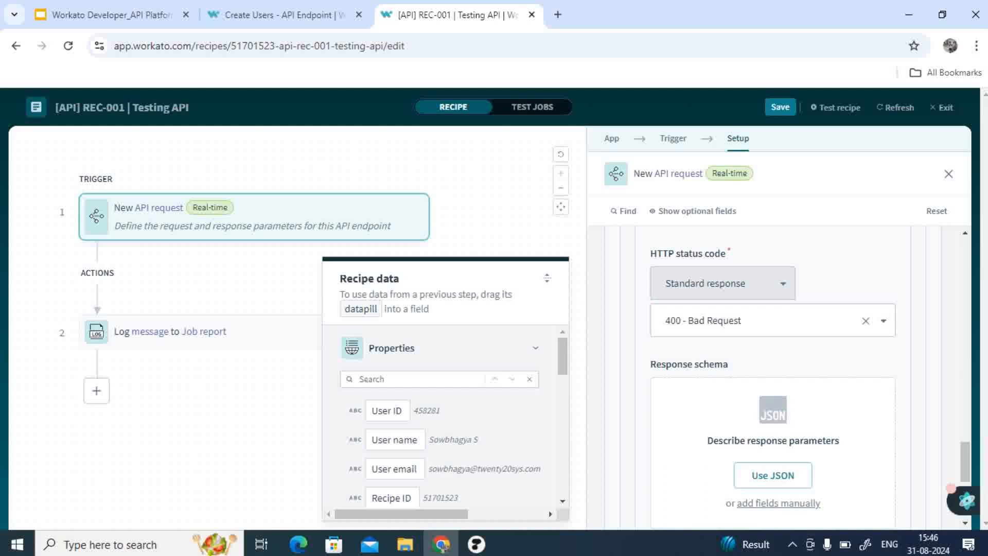
# Step: Browse the HTTP status code list and response type options for the Failure response
pyautogui.click(767, 321)
pyautogui.scroll(-6, 767, 395)
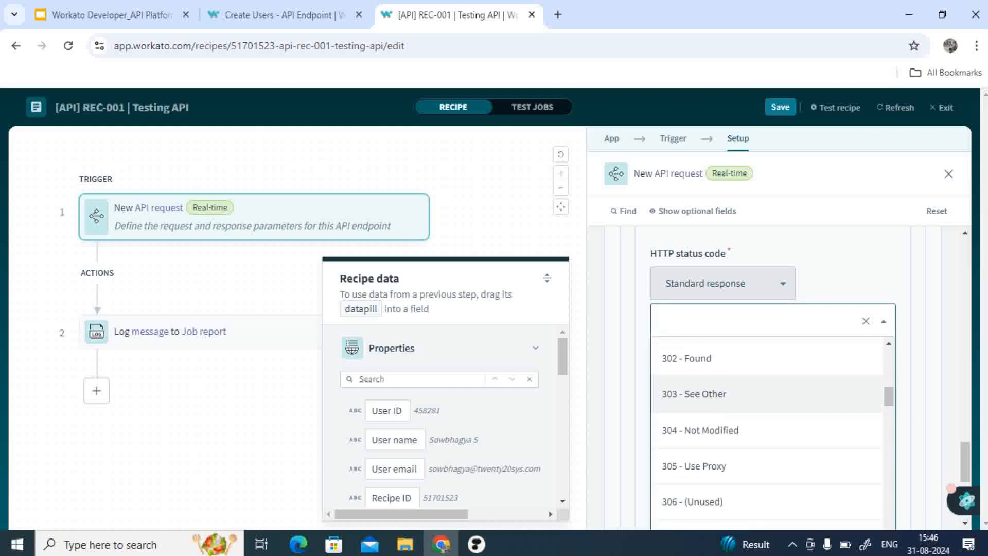
pyautogui.scroll(-9, 766, 430)
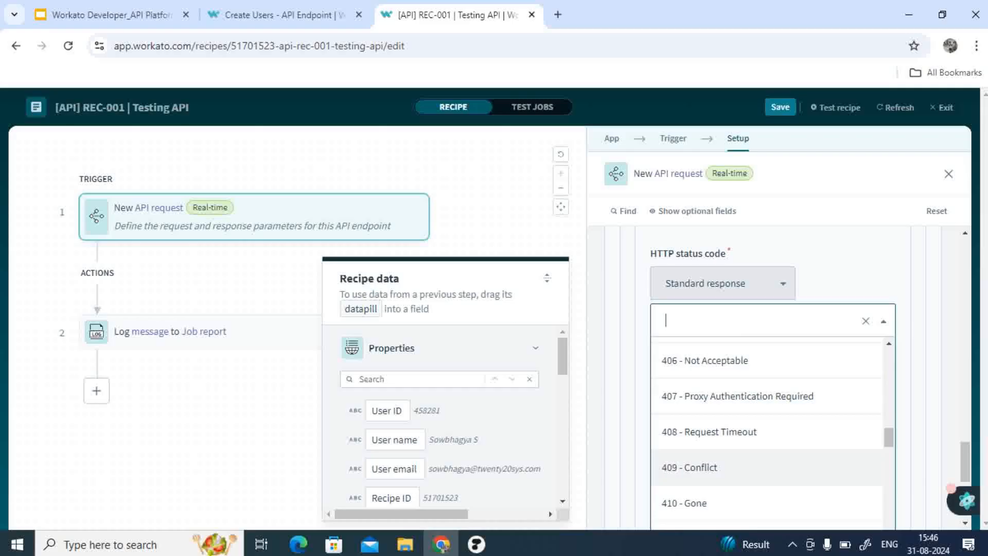
pyautogui.scroll(1, 766, 409)
pyautogui.scroll(-1, 767, 430)
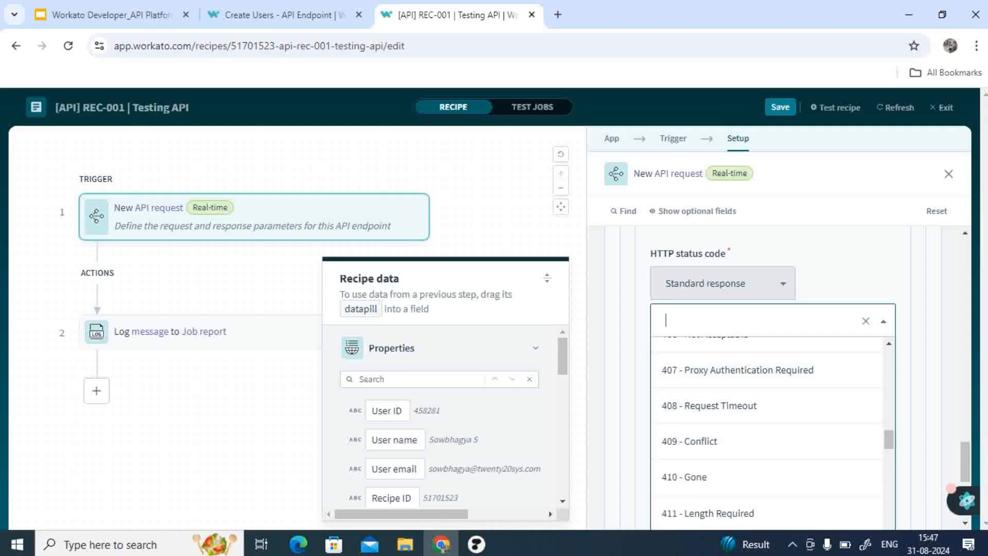
pyautogui.press('Escape')
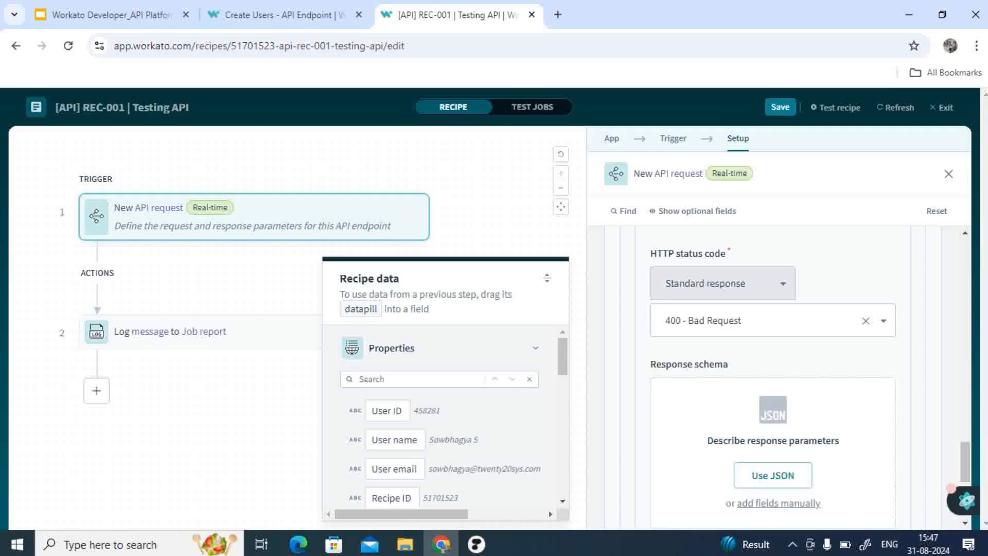
pyautogui.click(767, 321)
pyautogui.scroll(-20, 767, 407)
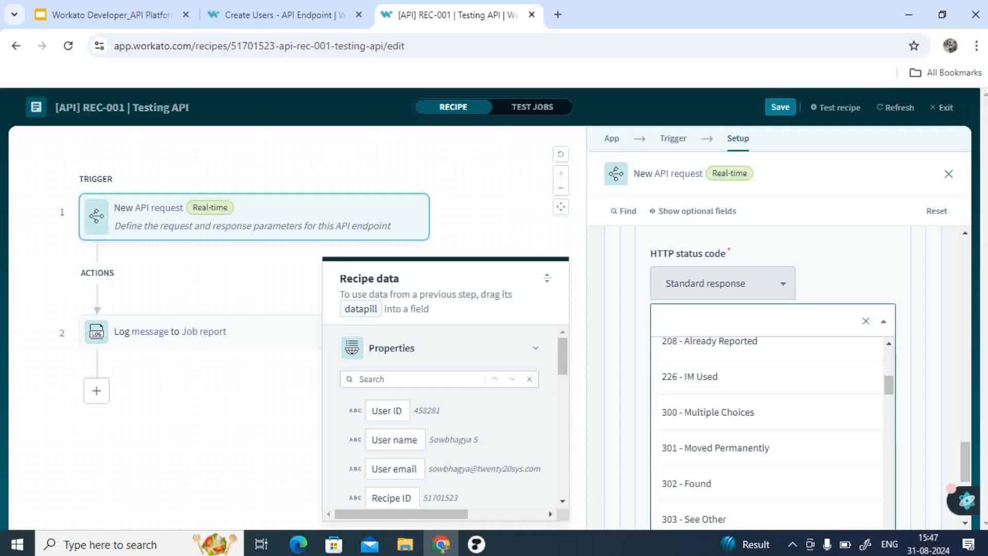
pyautogui.scroll(-10, 767, 432)
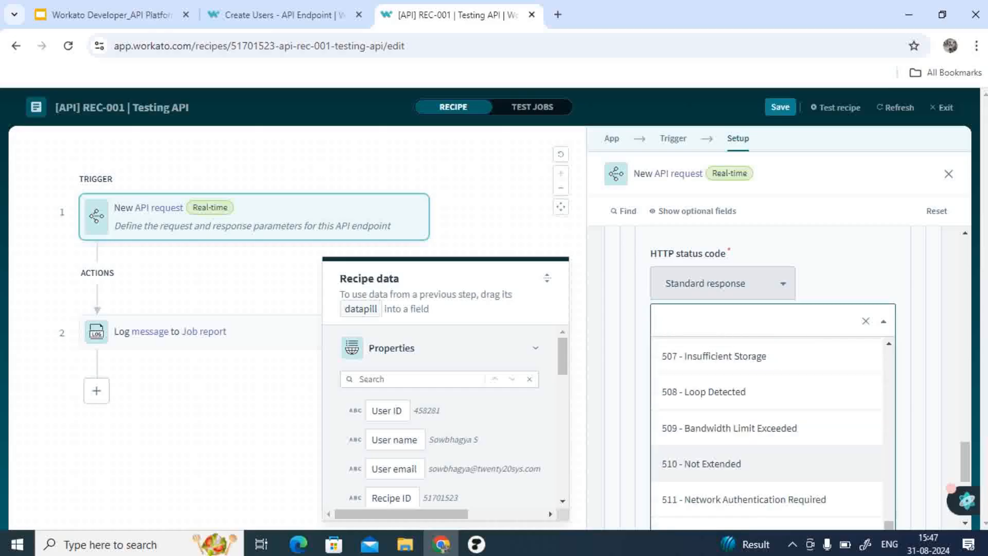
pyautogui.press('Escape')
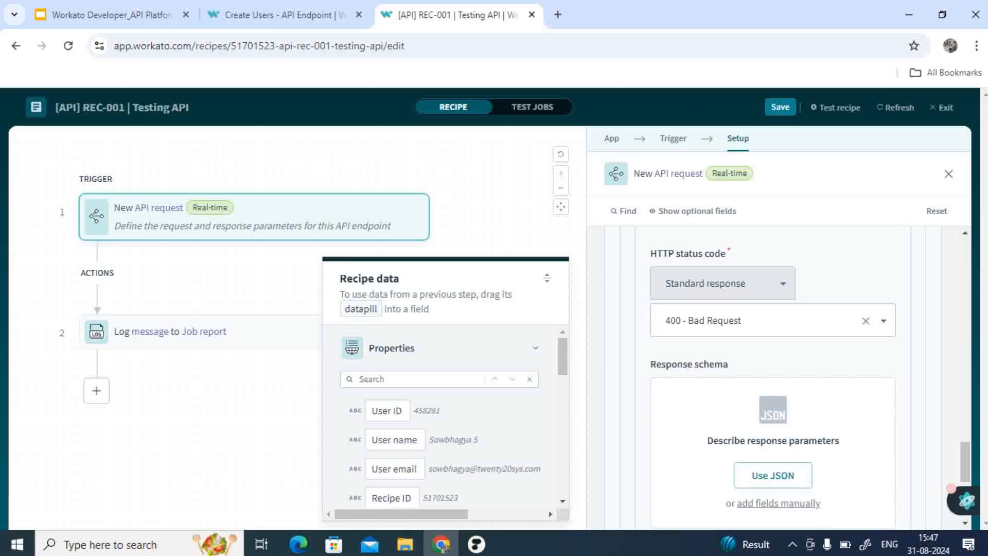
pyautogui.click(723, 283)
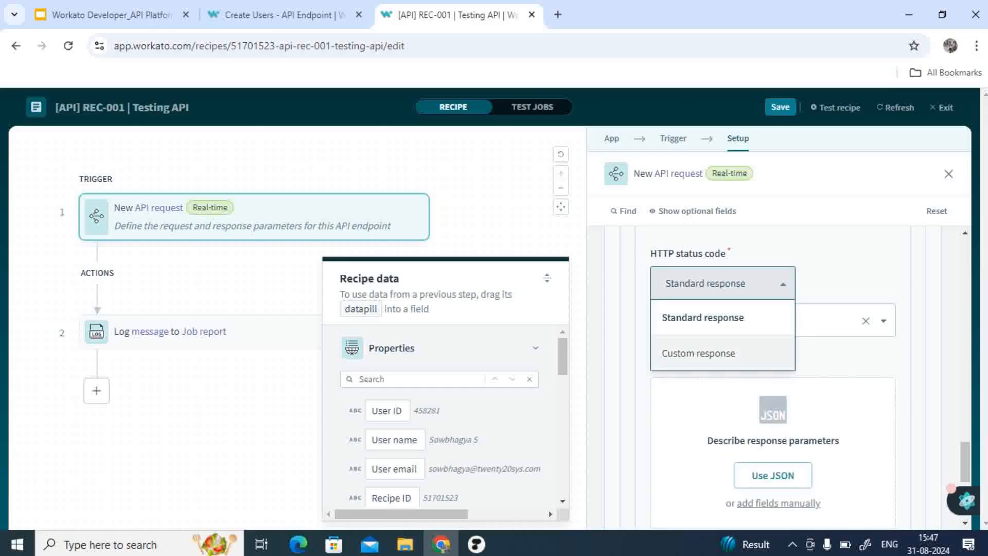
pyautogui.click(723, 284)
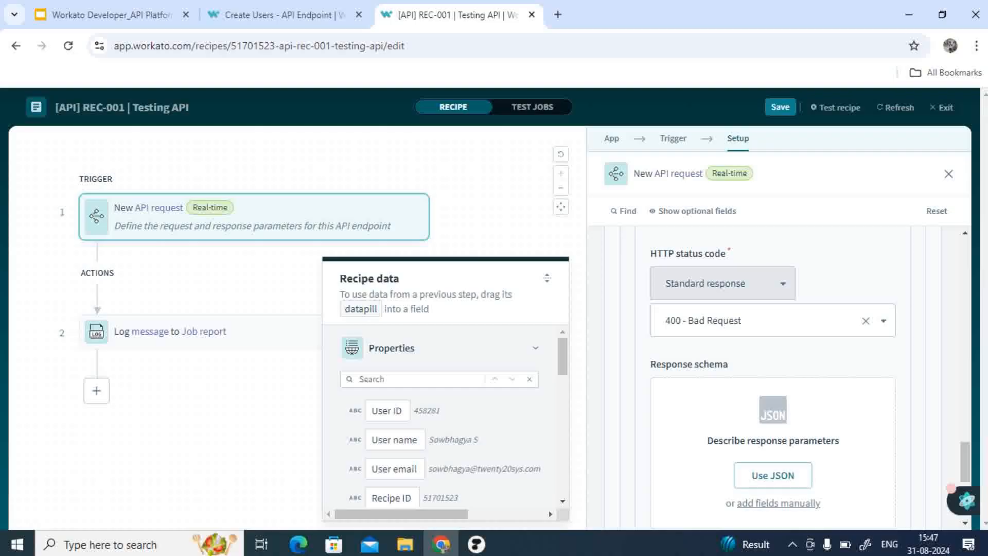
pyautogui.click(772, 320)
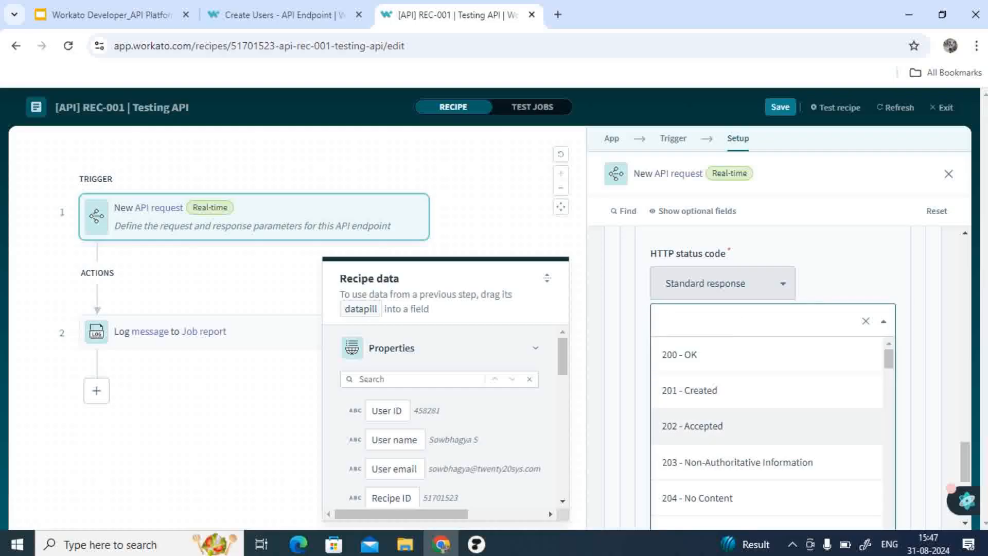
pyautogui.scroll(-3, 772, 422)
pyautogui.scroll(-4, 772, 432)
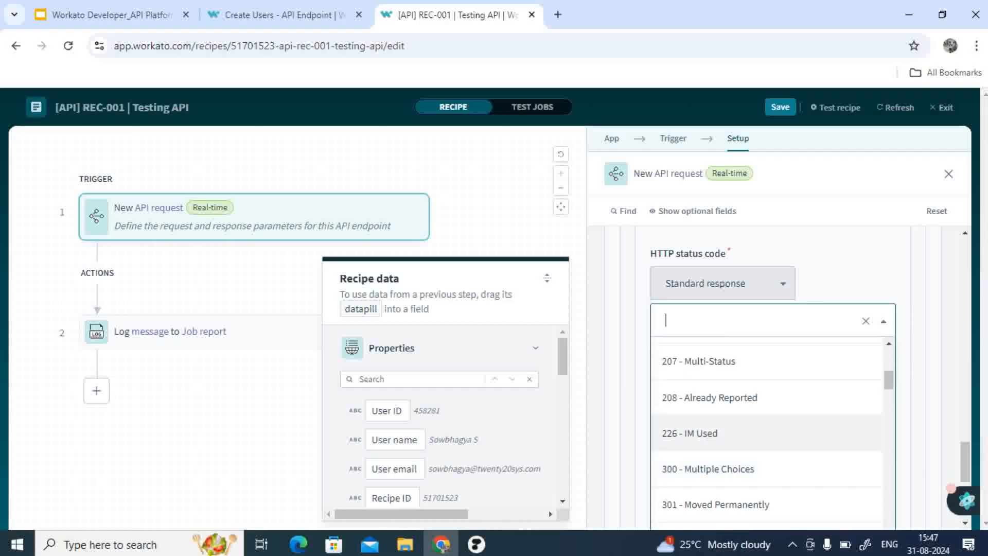
pyautogui.click(844, 282)
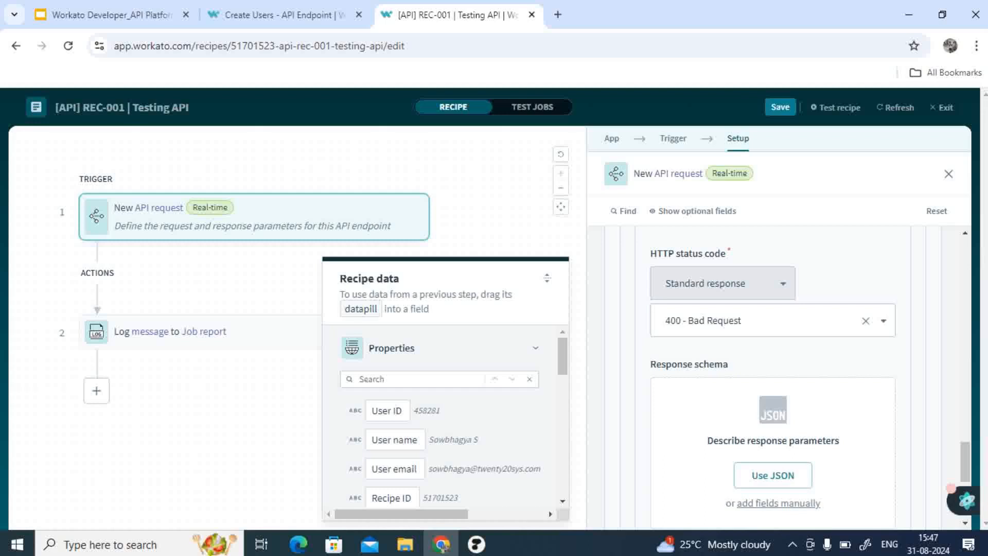
# Step: Add a status field manually to the Failure response schema
pyautogui.scroll(-2, 772, 386)
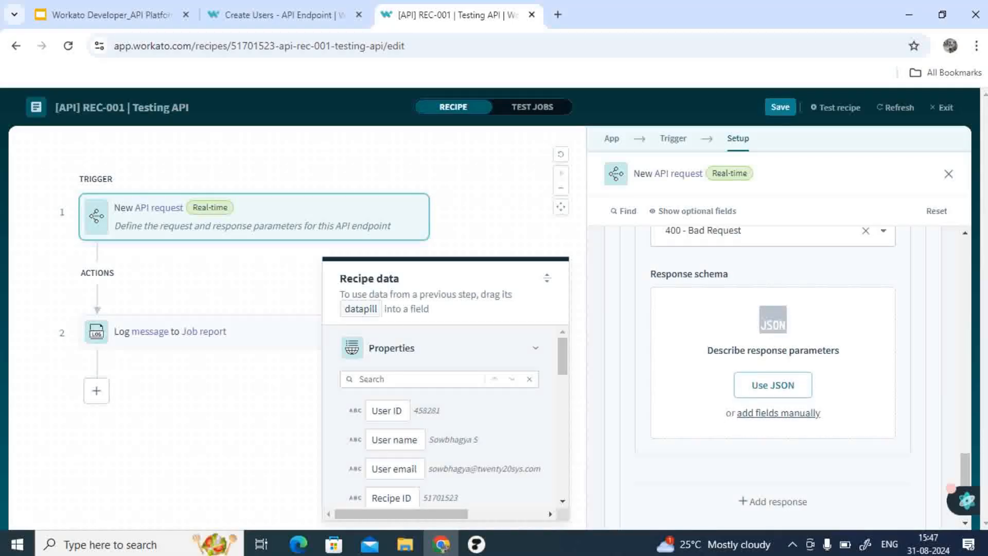
pyautogui.click(782, 412)
pyautogui.write('statu')
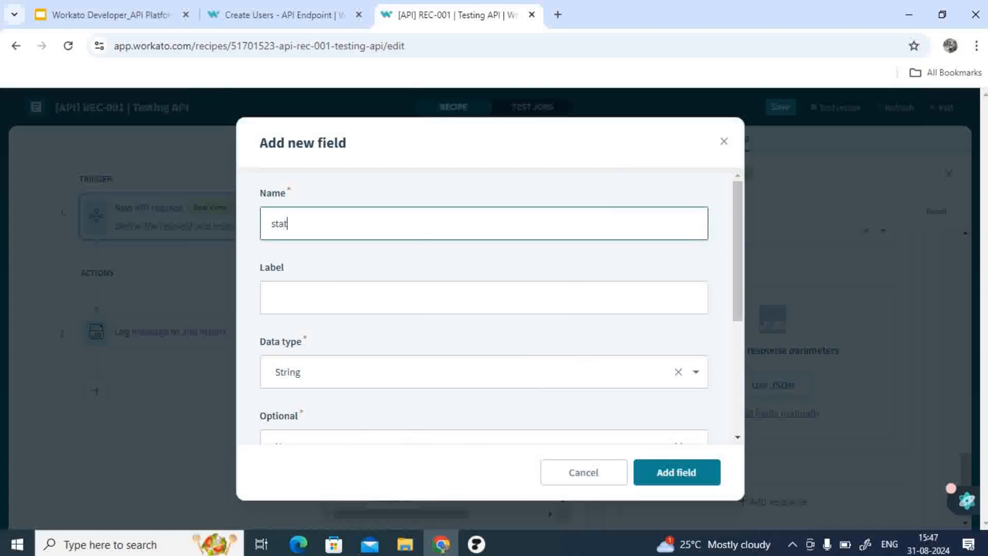
pyautogui.write('s')
pyautogui.press('Return')
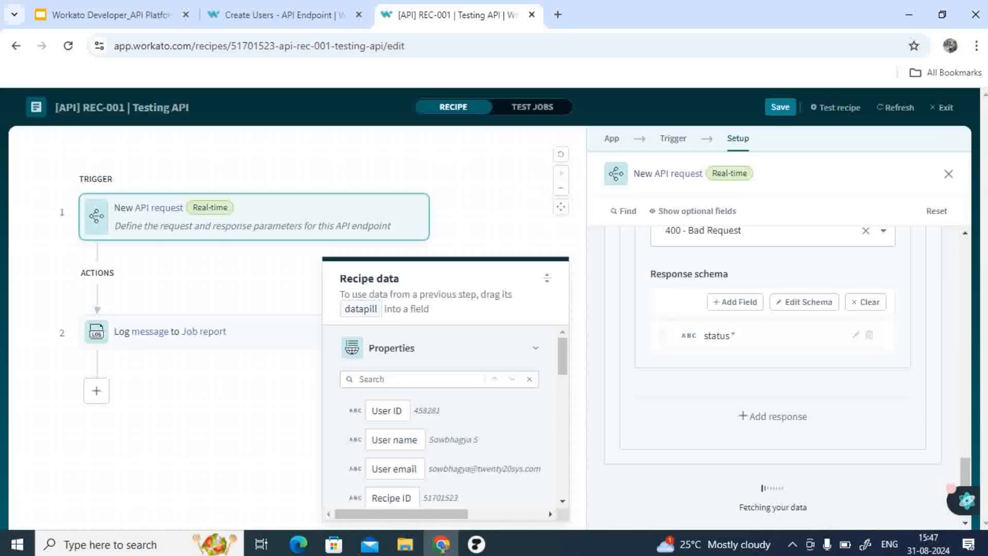
# Step: Review the Success response's HTTP status code and response type options
pyautogui.scroll(5, 803, 375)
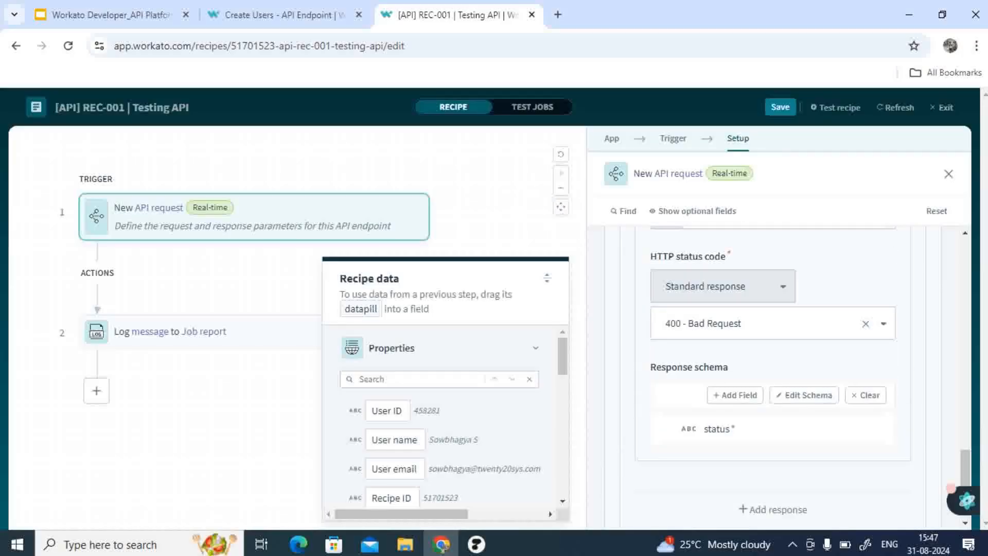
pyautogui.scroll(4, 772, 380)
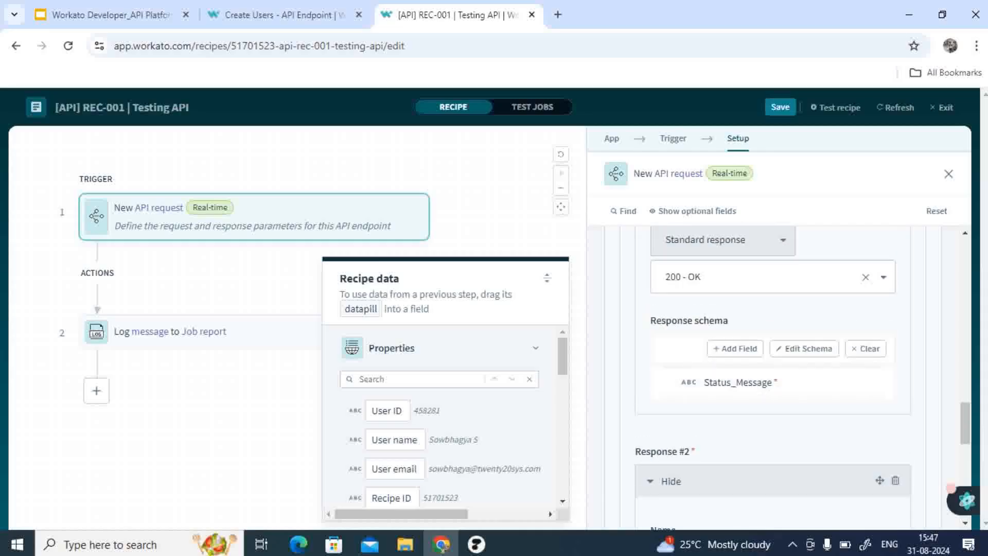
pyautogui.scroll(1, 772, 375)
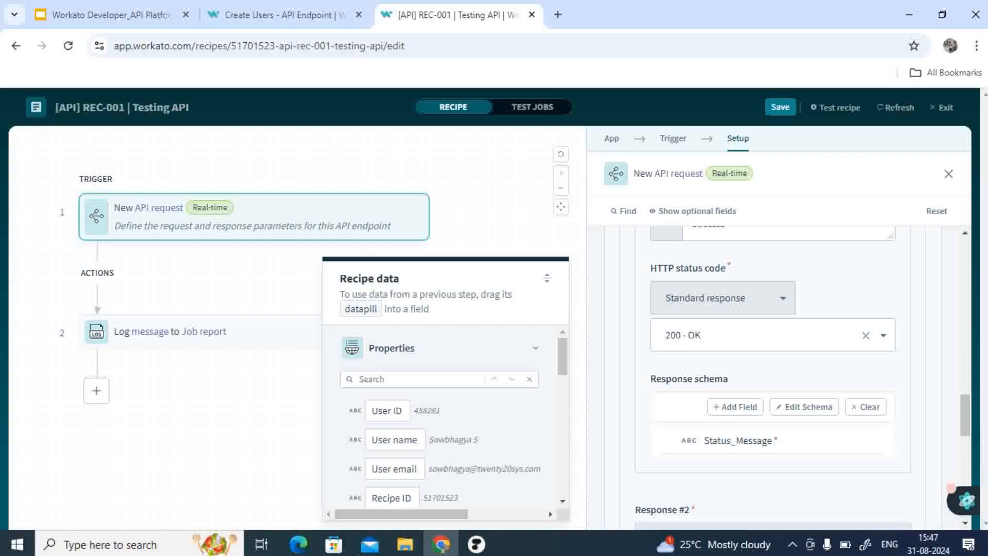
pyautogui.click(723, 297)
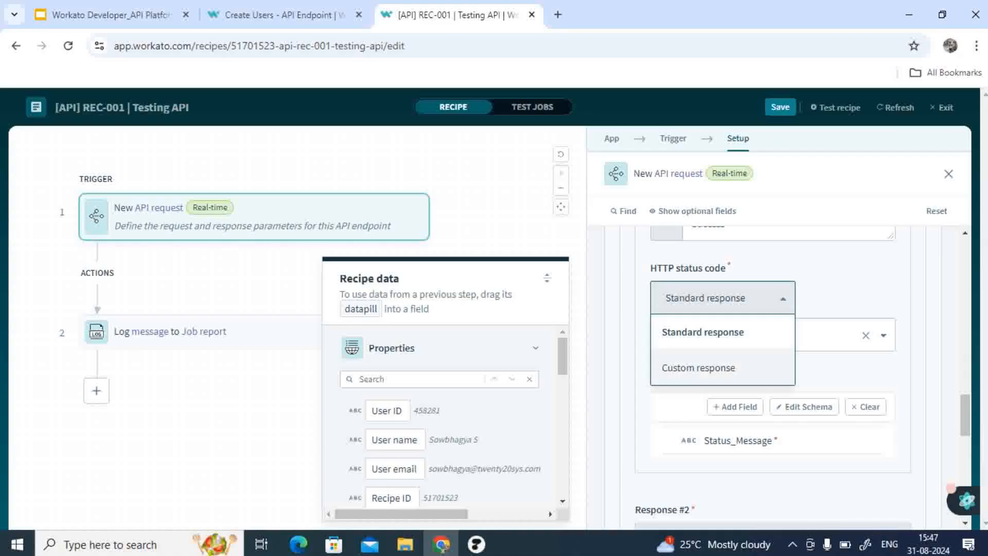
pyautogui.click(723, 298)
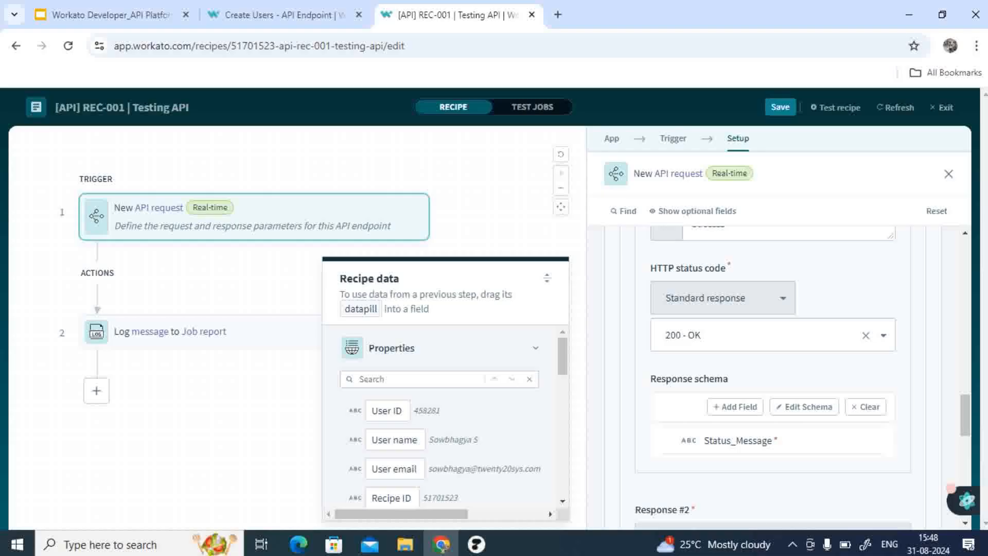
pyautogui.click(723, 298)
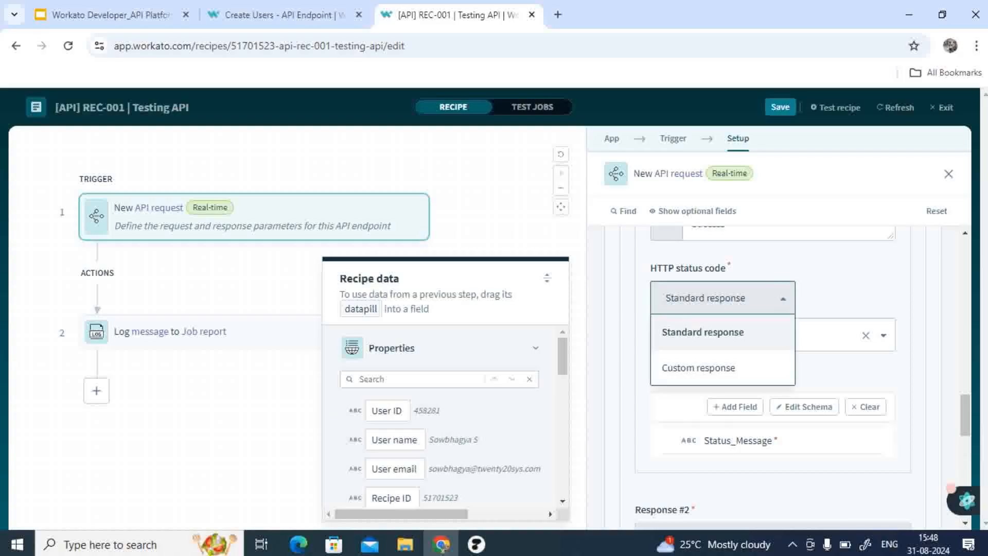
pyautogui.click(723, 298)
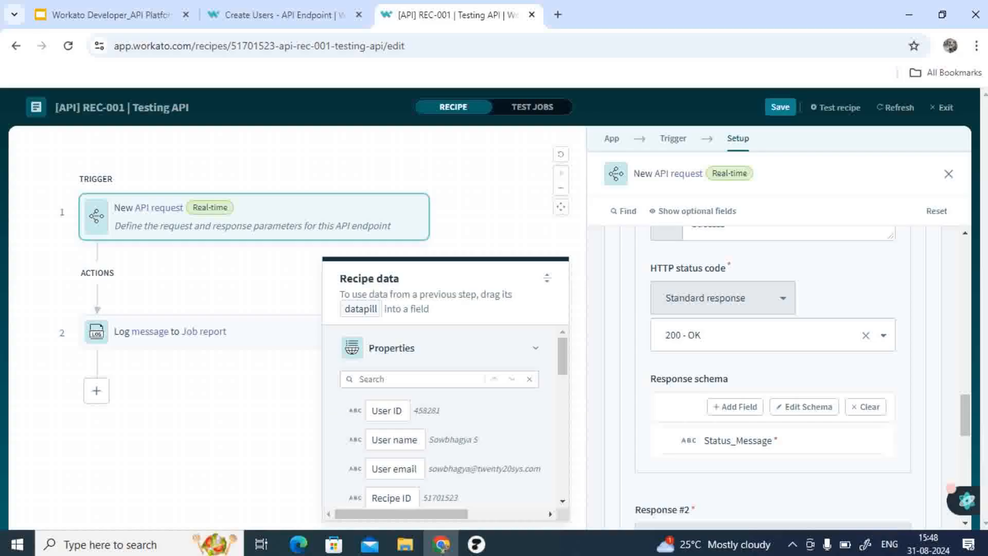
# Step: Insert a Handle errors monitor block between the trigger and the log message action
pyautogui.click(247, 411)
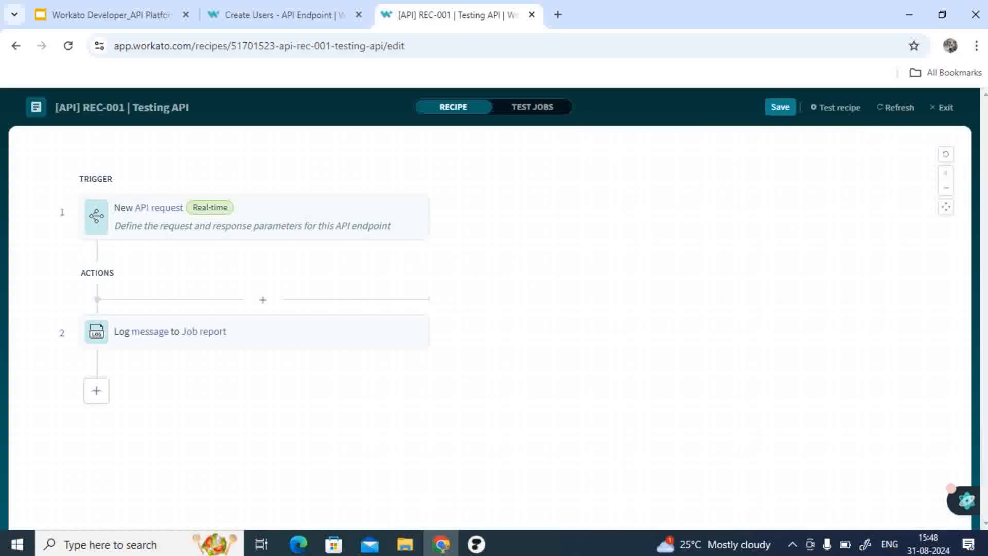
pyautogui.click(262, 300)
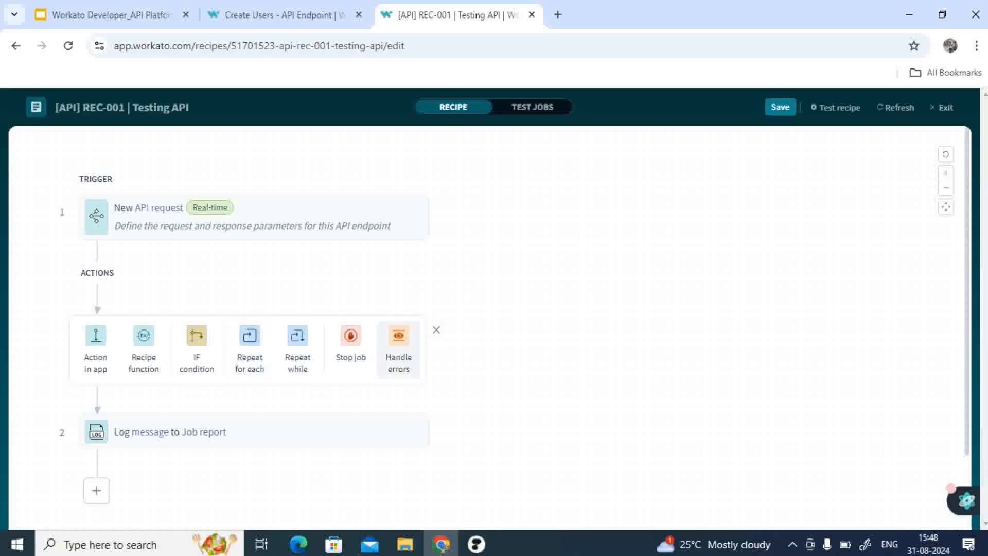
pyautogui.click(399, 350)
pyautogui.click(505, 340)
pyautogui.scroll(-6, 504, 340)
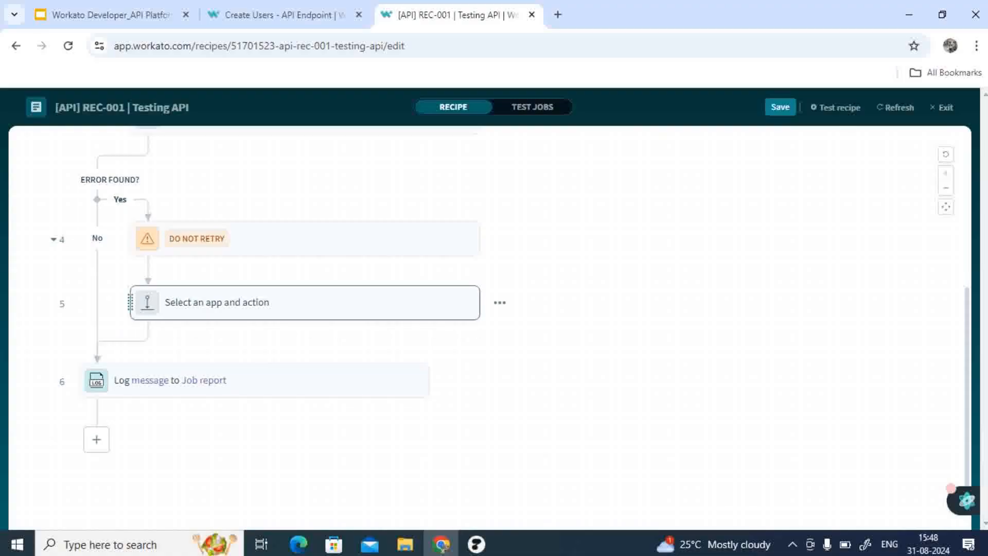
# Step: Delete the empty app action placeholders from the error branch and the monitor block
pyautogui.click(500, 302)
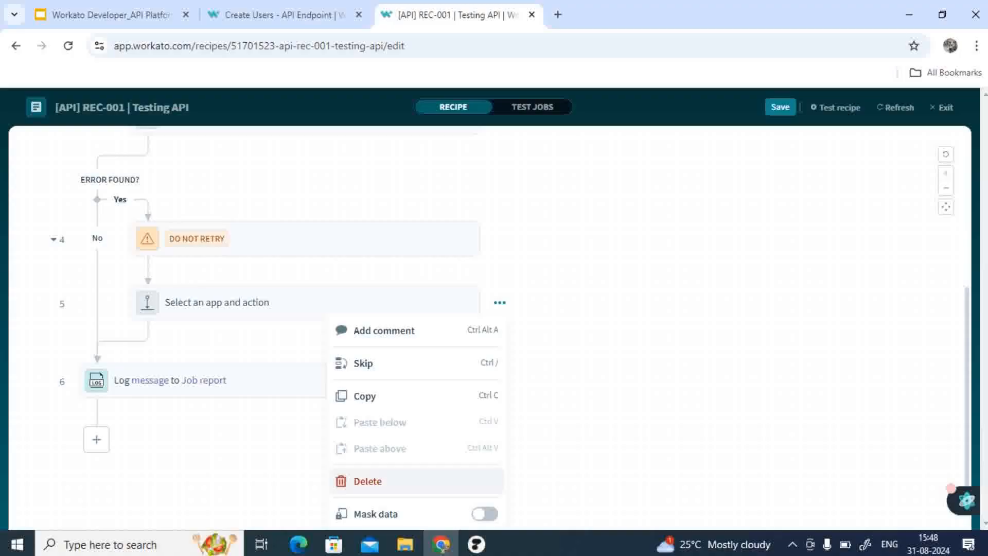
pyautogui.click(367, 480)
pyautogui.scroll(5, 453, 350)
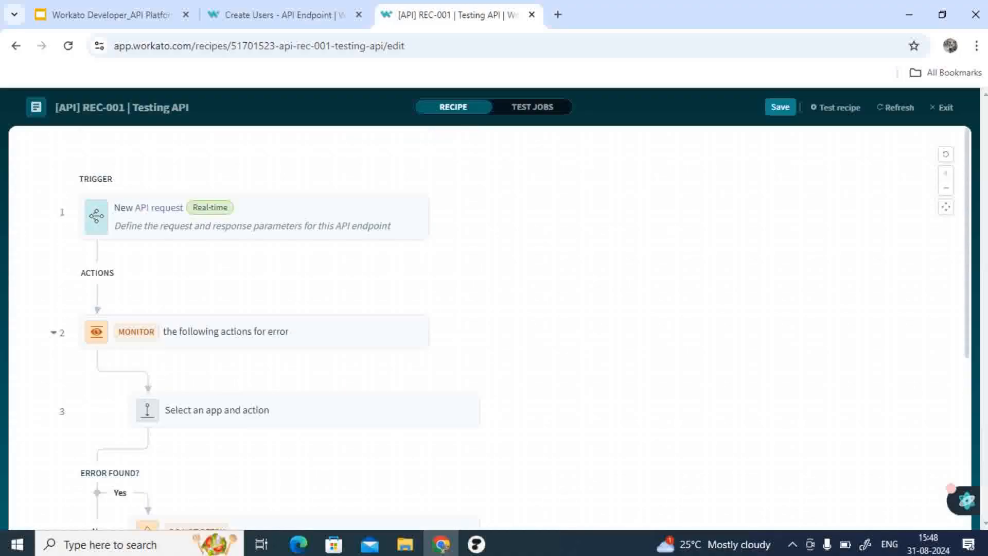
pyautogui.click(500, 351)
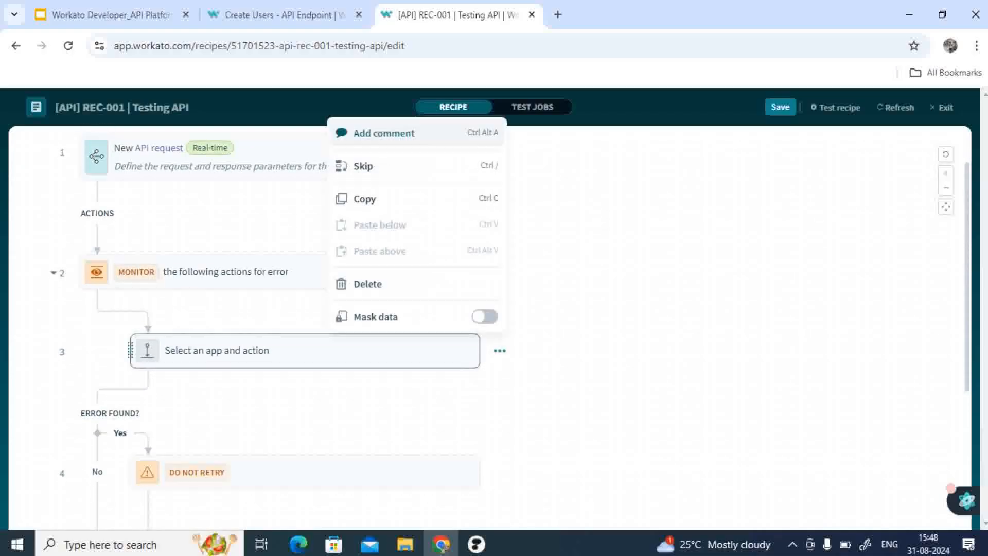
pyautogui.click(363, 284)
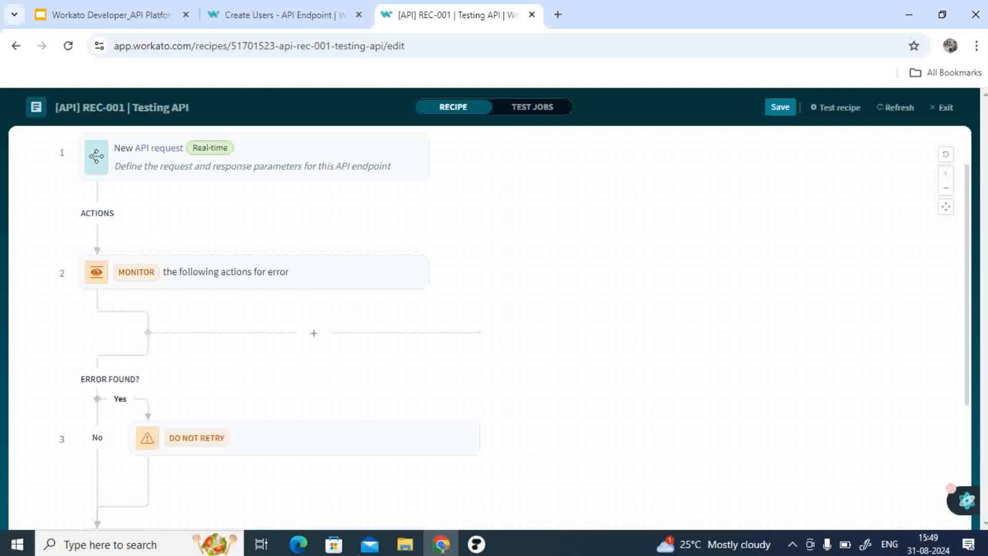
# Step: Add an IF condition inside the monitor block checking that the Names request parameter is present
pyautogui.click(313, 333)
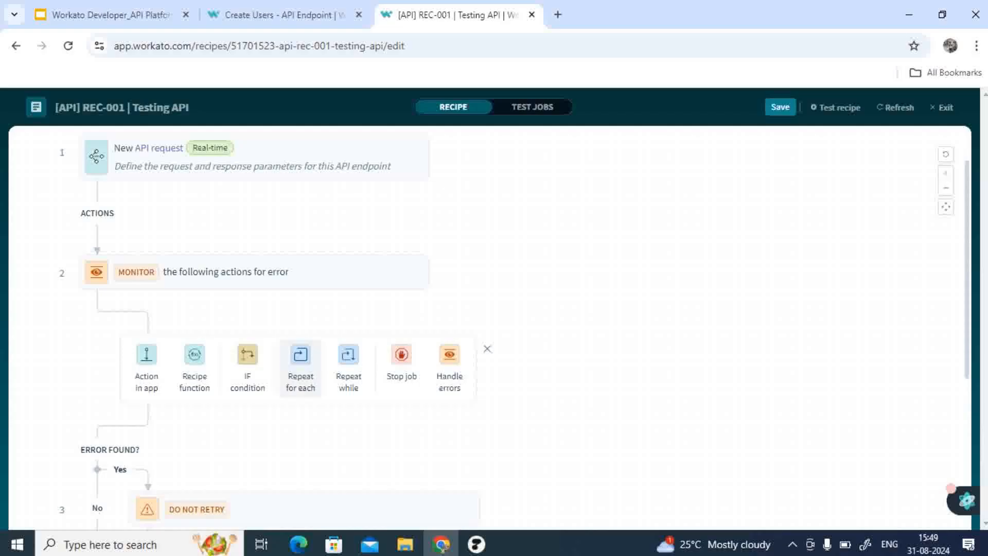
pyautogui.click(248, 366)
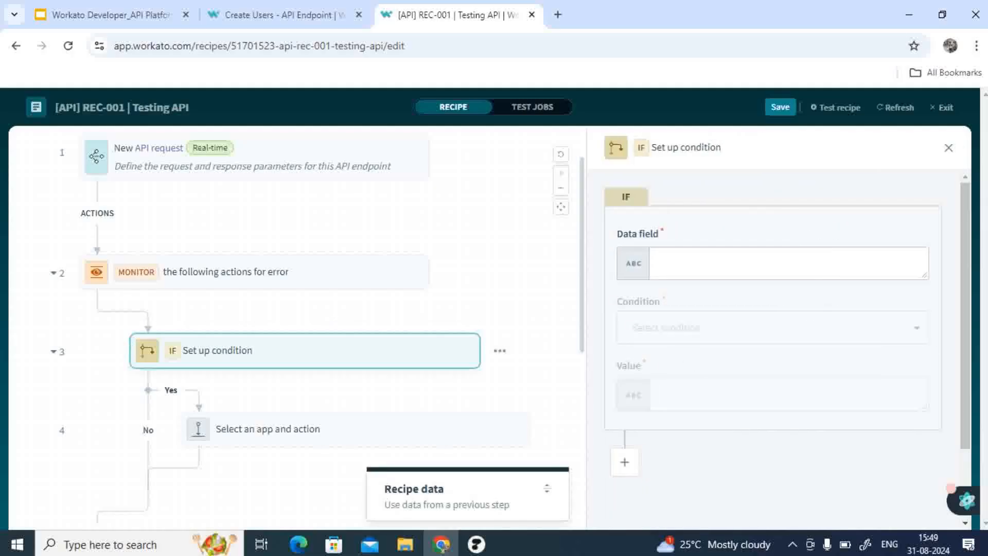
pyautogui.scroll(-3, 437, 473)
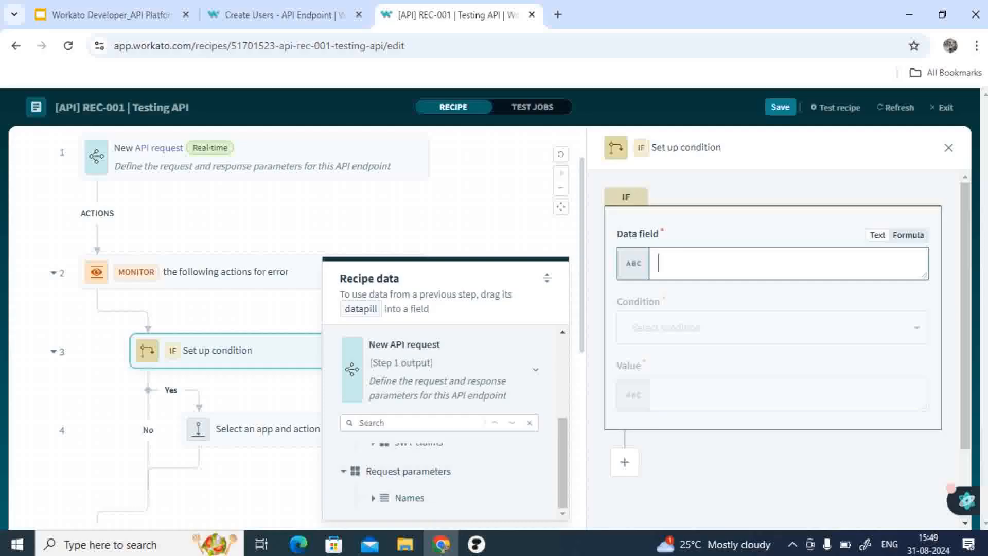
pyautogui.click(909, 235)
pyautogui.click(413, 497)
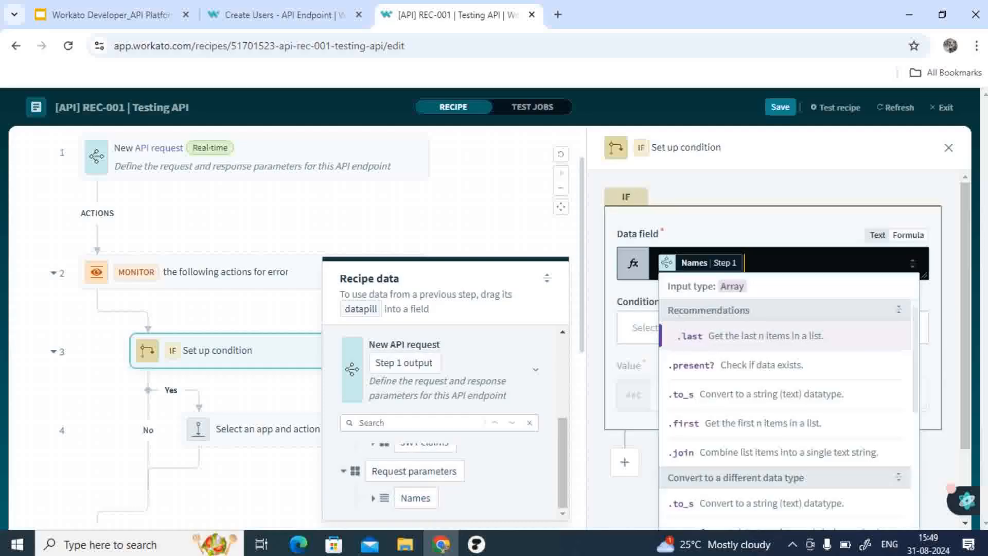
pyautogui.click(638, 328)
pyautogui.write('is')
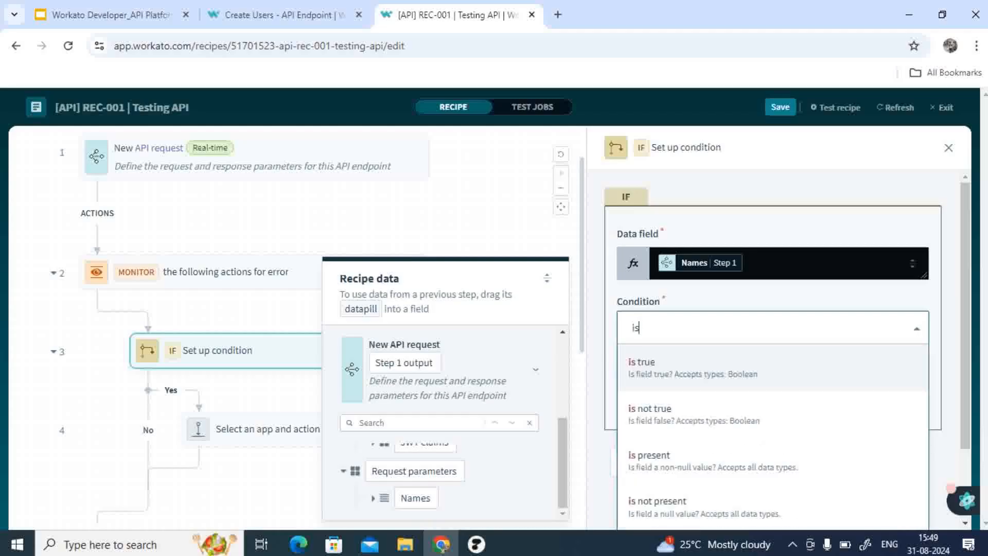
pyautogui.press('Down')
pyautogui.press('Down')
pyautogui.press('Return')
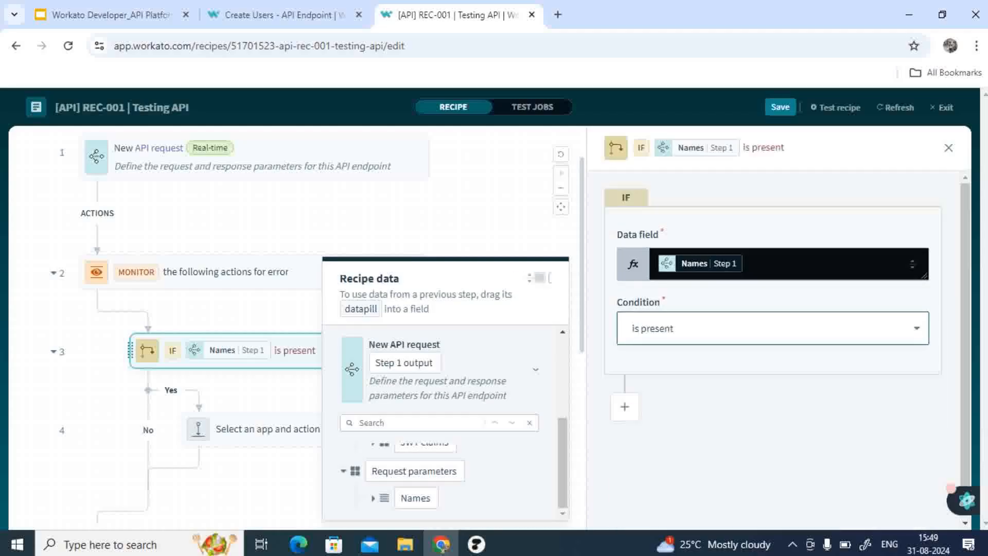
# Step: Delete the empty app-action placeholder from the IF condition's Yes branch
pyautogui.click(111, 355)
pyautogui.scroll(-1, 309, 329)
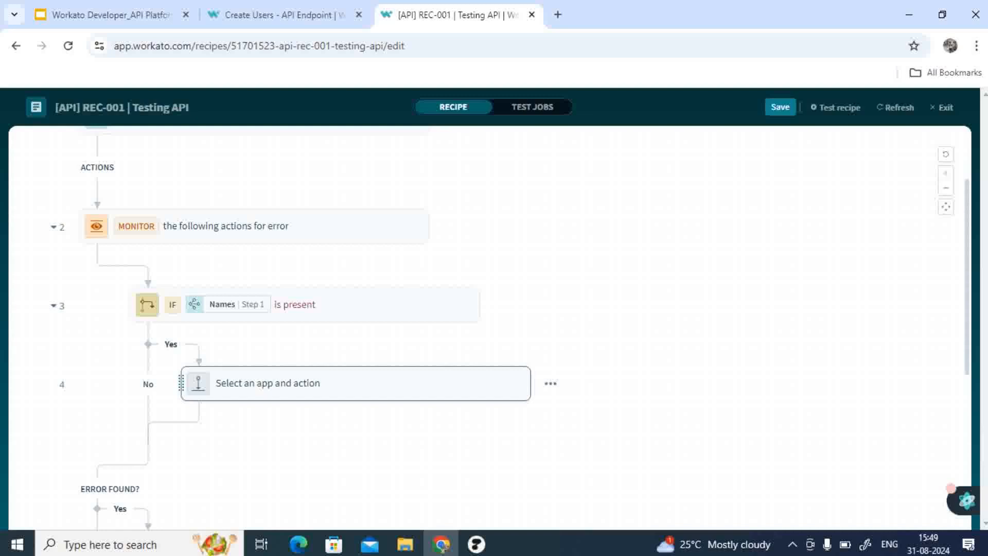
pyautogui.click(355, 384)
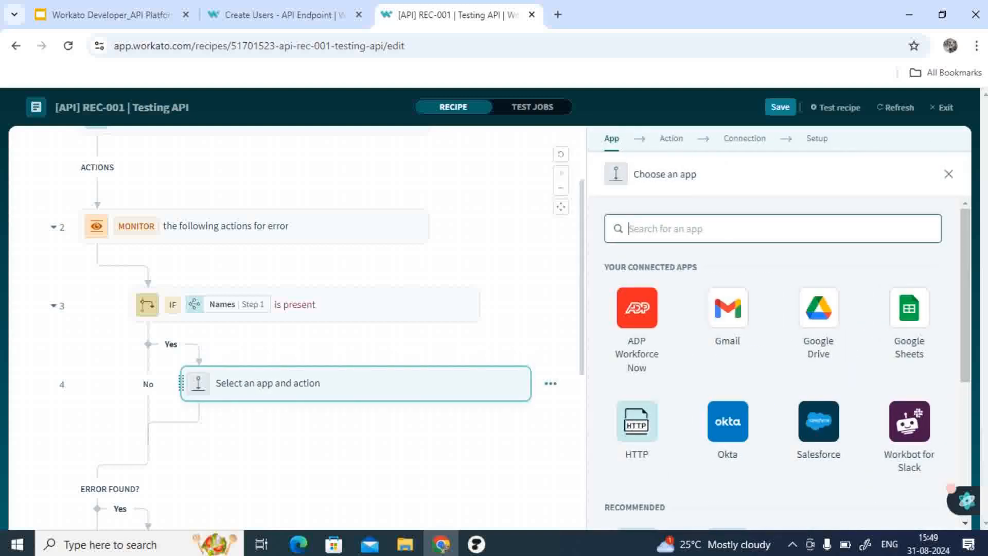
pyautogui.click(550, 383)
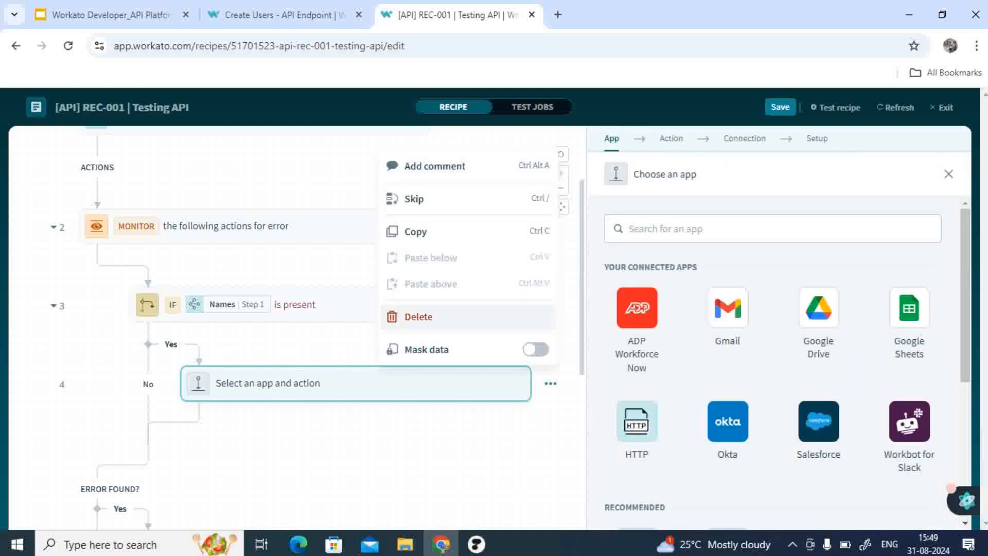
pyautogui.click(418, 316)
# Step: Add a Repeat for each loop in the Yes branch that iterates over the Names request parameter
pyautogui.click(364, 366)
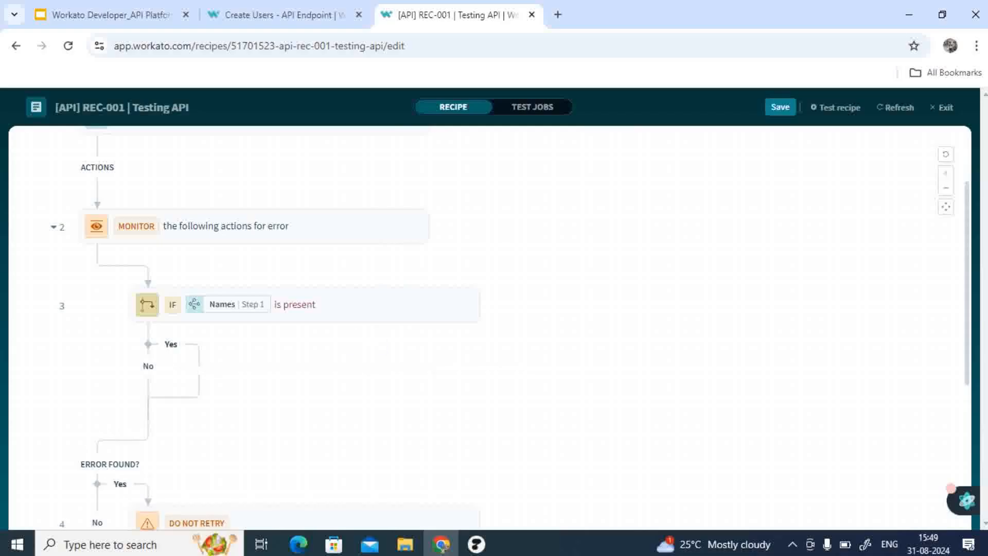
pyautogui.click(352, 399)
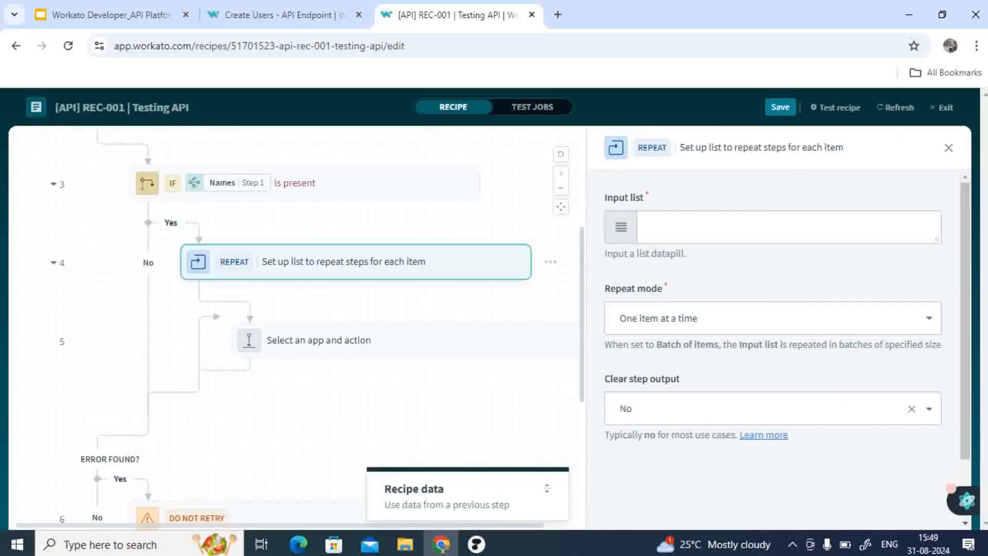
pyautogui.click(788, 227)
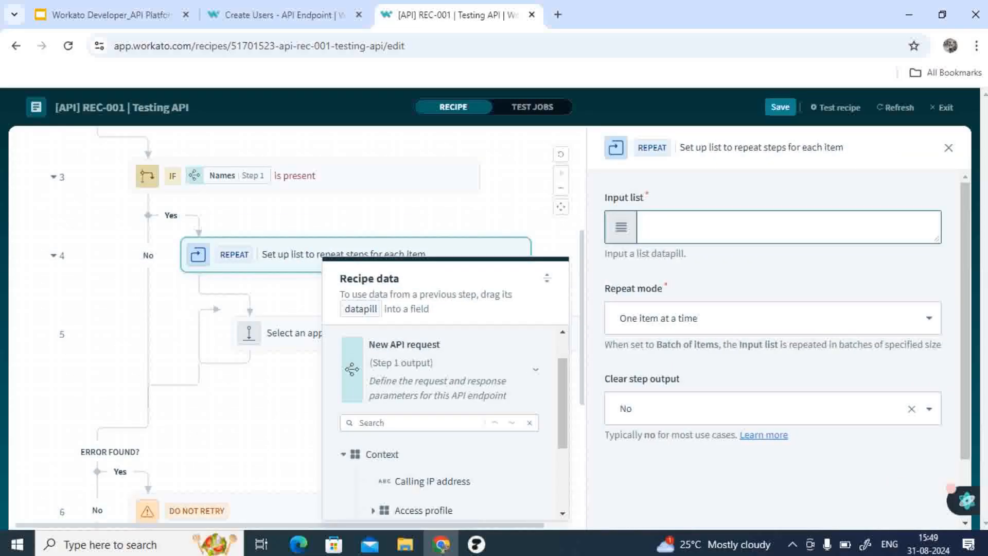
pyautogui.scroll(-2, 437, 479)
pyautogui.click(406, 497)
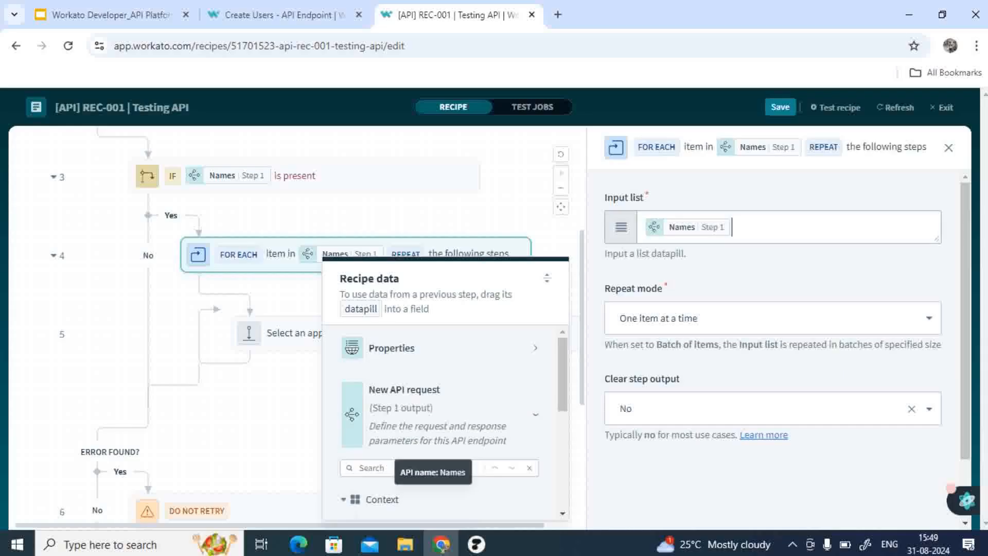
# Step: Add a Variables by Workato 'Add items to list' Batch action inside the loop
pyautogui.click(293, 334)
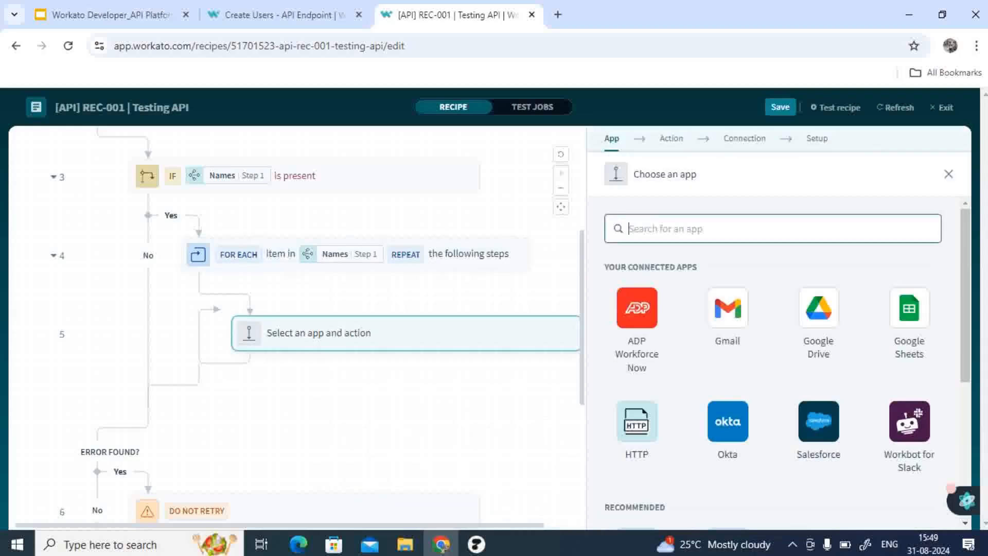
pyautogui.write('list')
pyautogui.click(639, 308)
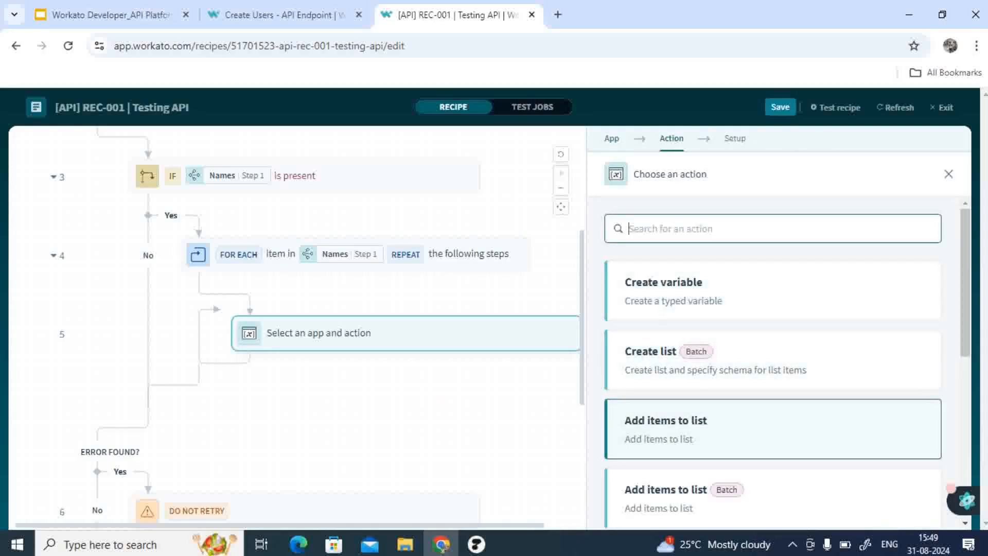
pyautogui.click(669, 494)
# Step: Insert a Variables by Workato 'Create list' Batch action in the Yes branch before the loop
pyautogui.scroll(3, 360, 360)
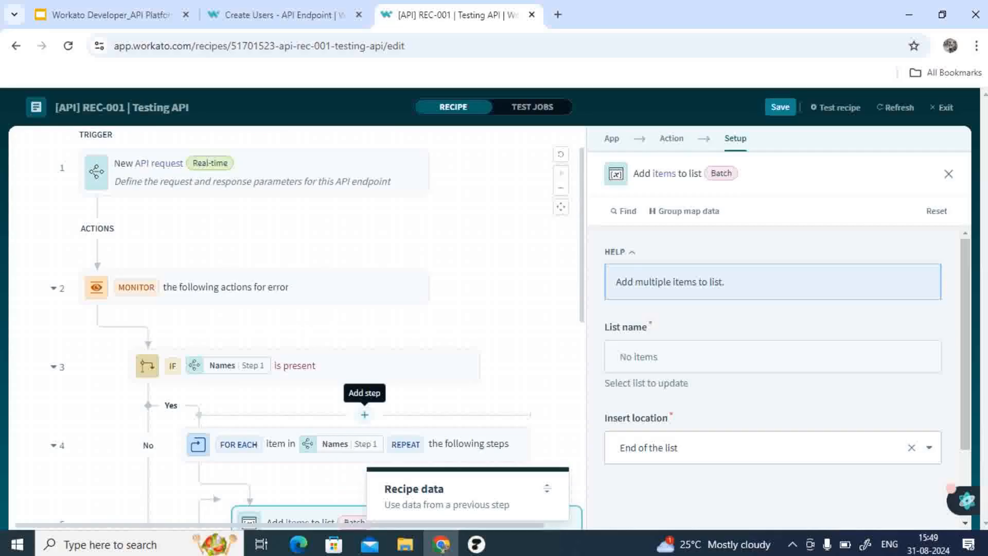
pyautogui.click(365, 414)
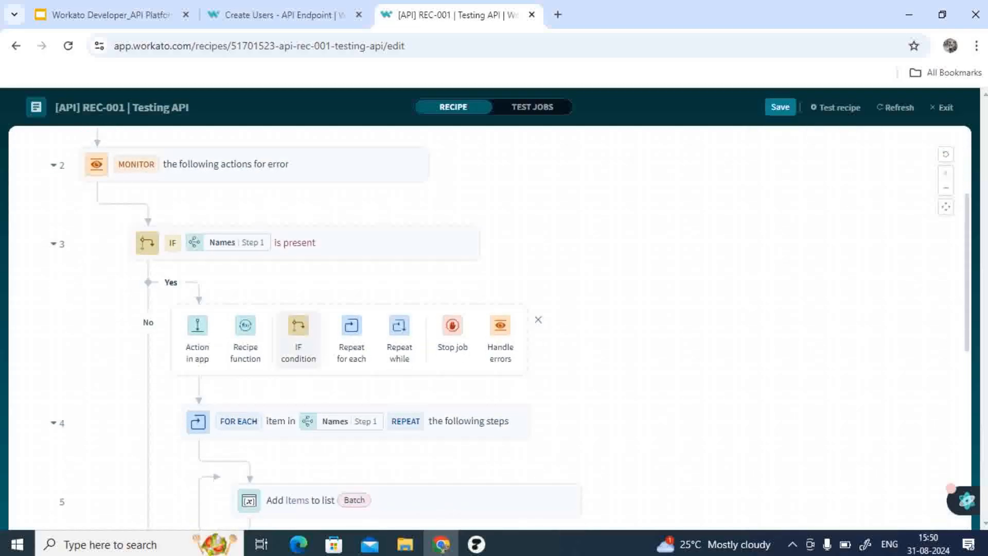
pyautogui.click(197, 337)
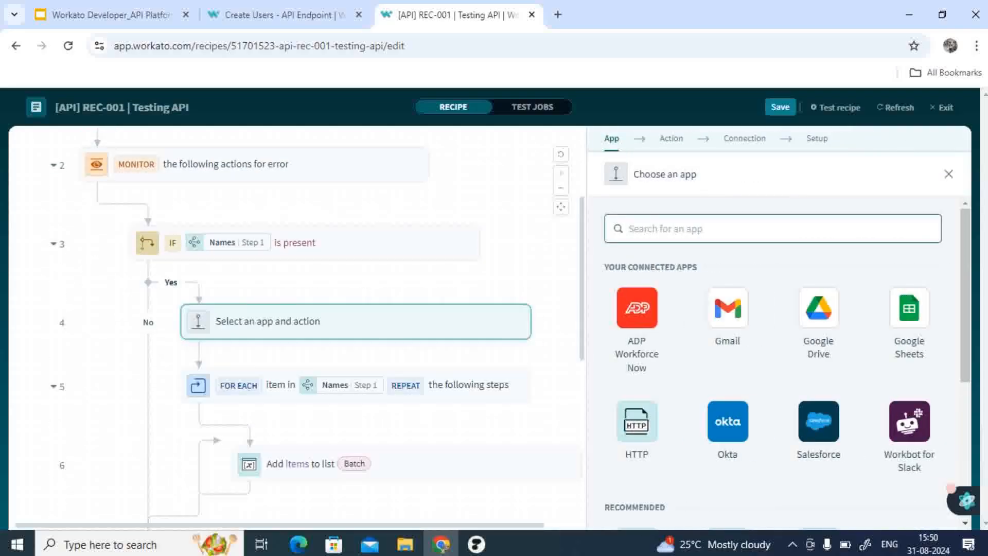
pyautogui.write('list')
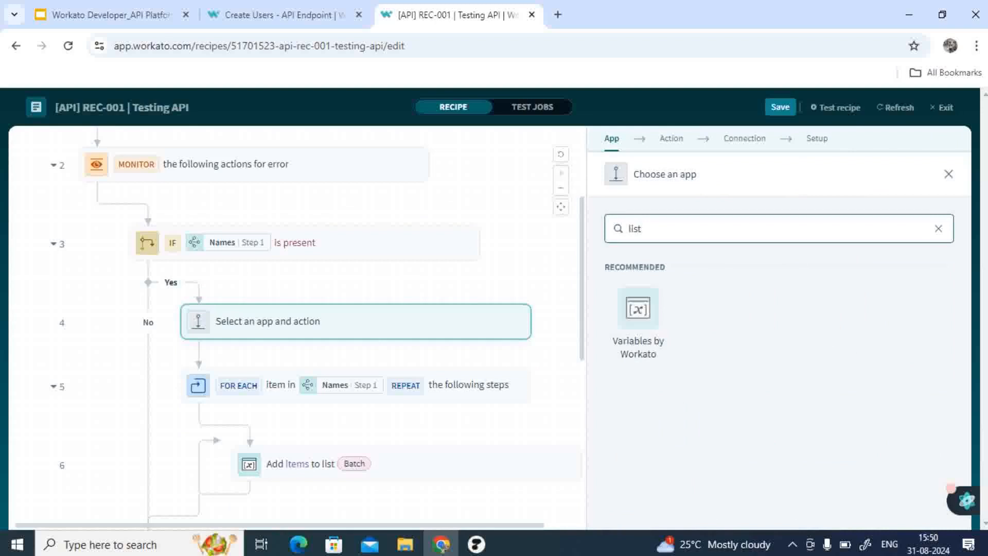
pyautogui.click(637, 309)
pyautogui.click(721, 360)
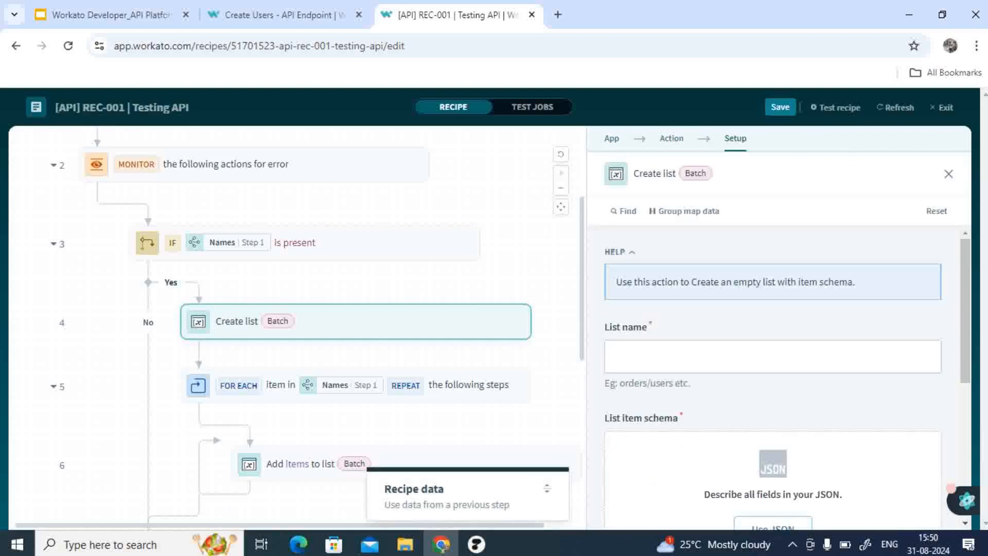
# Step: Name the list namesList and manually add a list item schema field called name
pyautogui.click(721, 276)
pyautogui.write('n')
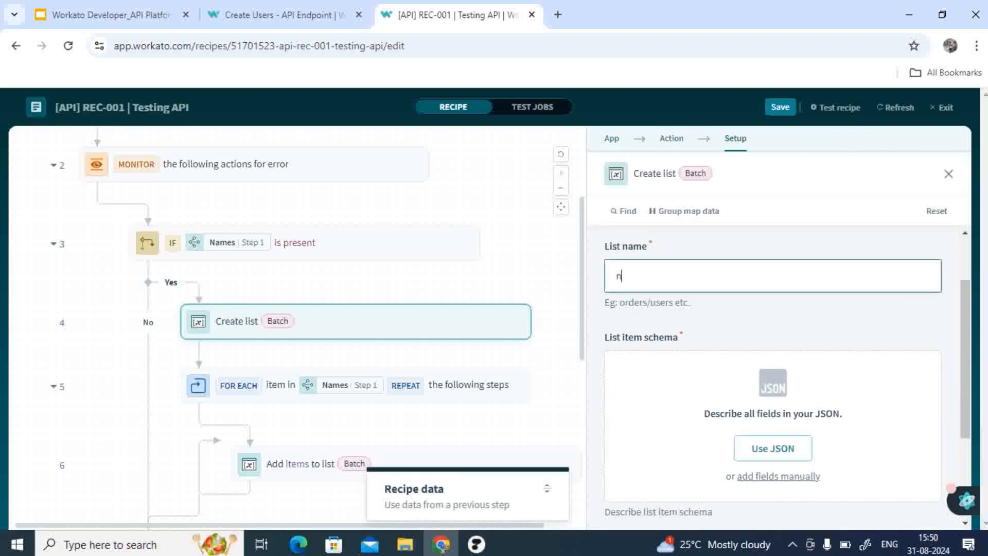
pyautogui.write('amesList')
pyautogui.scroll(-3, 772, 386)
pyautogui.click(782, 325)
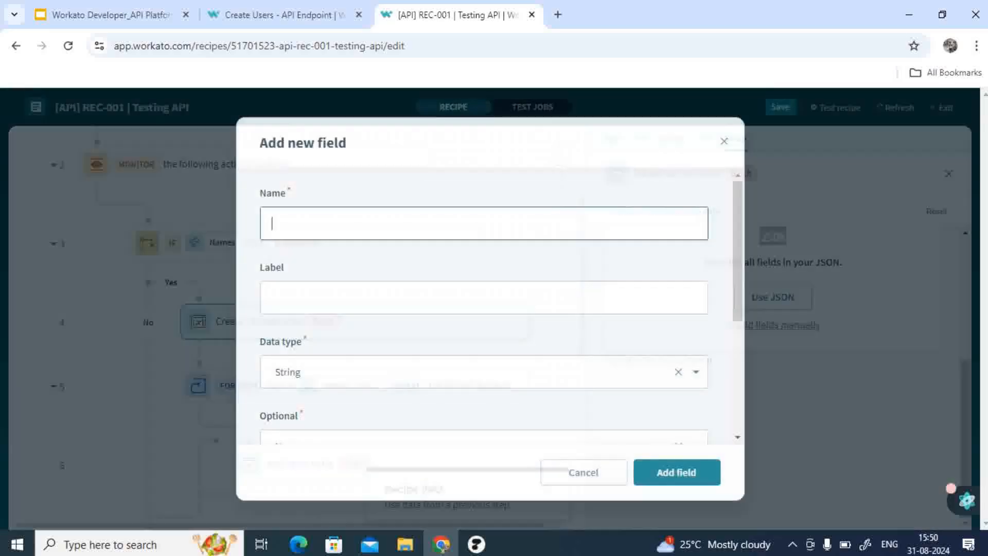
pyautogui.write('names')
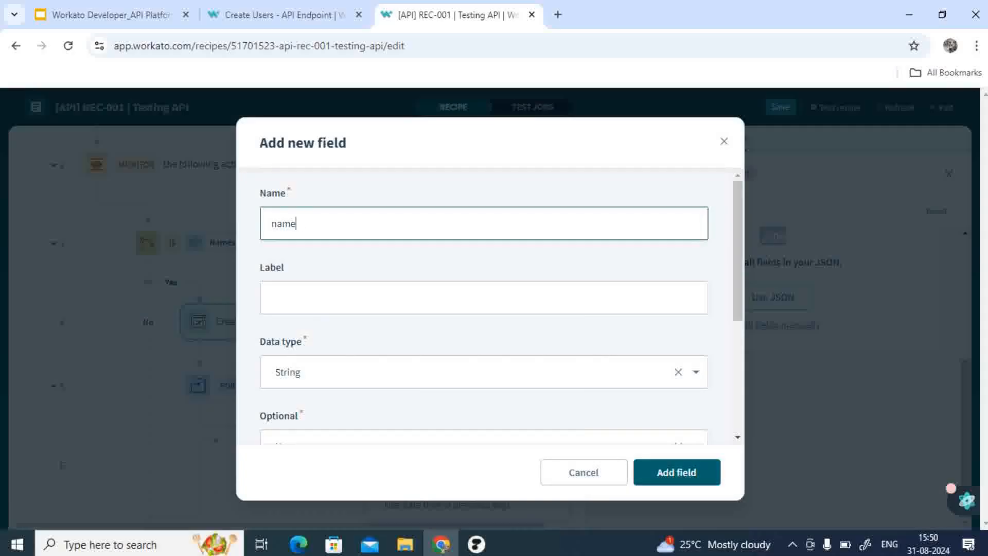
pyautogui.click(676, 472)
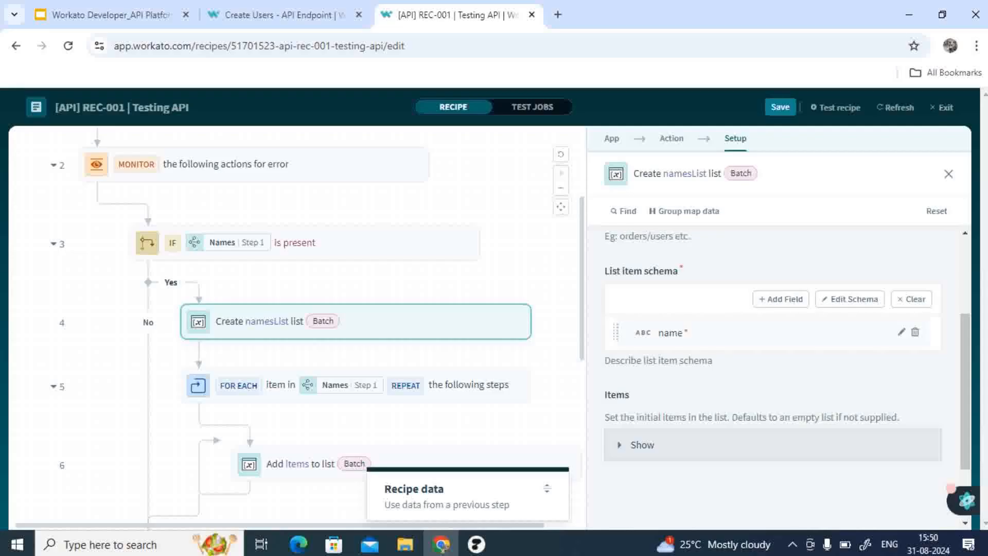
# Step: Edit the name schema field's Optional setting and save the field
pyautogui.click(901, 332)
pyautogui.scroll(-4, 490, 306)
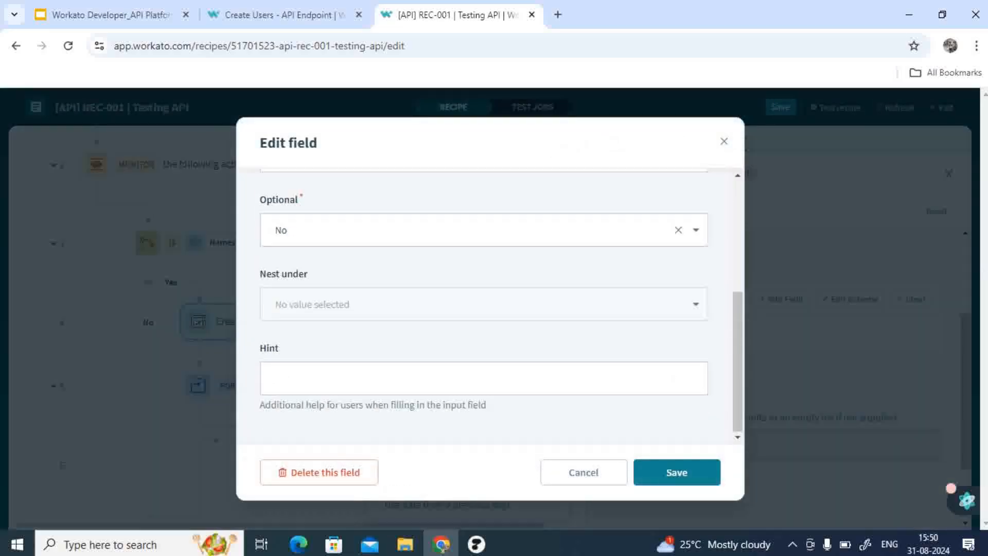
pyautogui.click(484, 230)
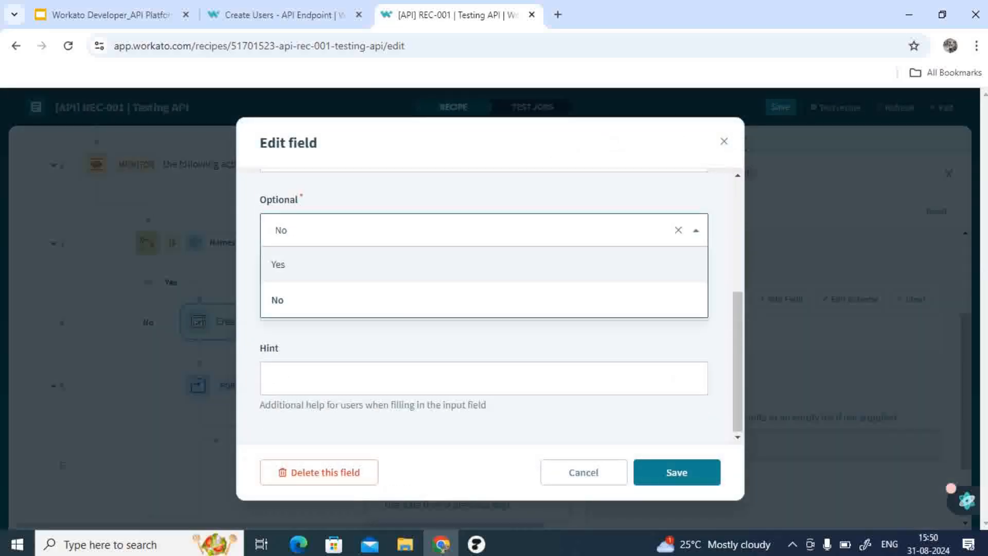
pyautogui.click(278, 300)
pyautogui.click(676, 472)
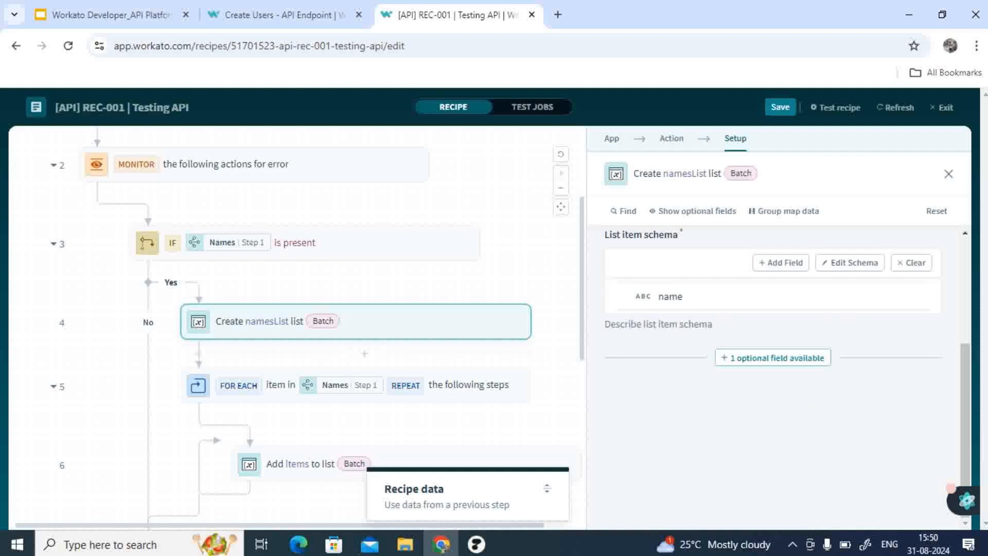
# Step: Set the loop's Add items to list action to use the namesList list
pyautogui.scroll(-2, 360, 335)
pyautogui.click(402, 345)
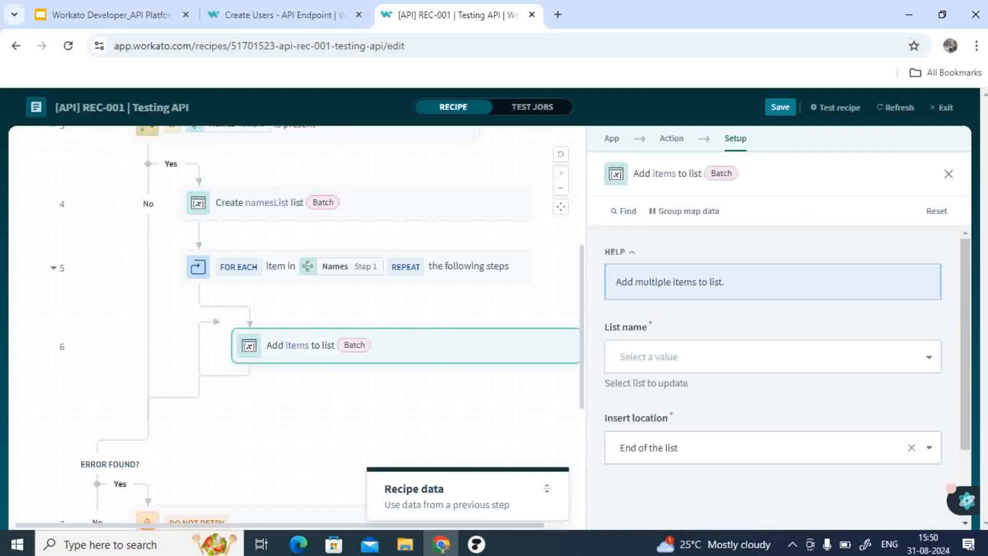
pyautogui.scroll(1, 360, 268)
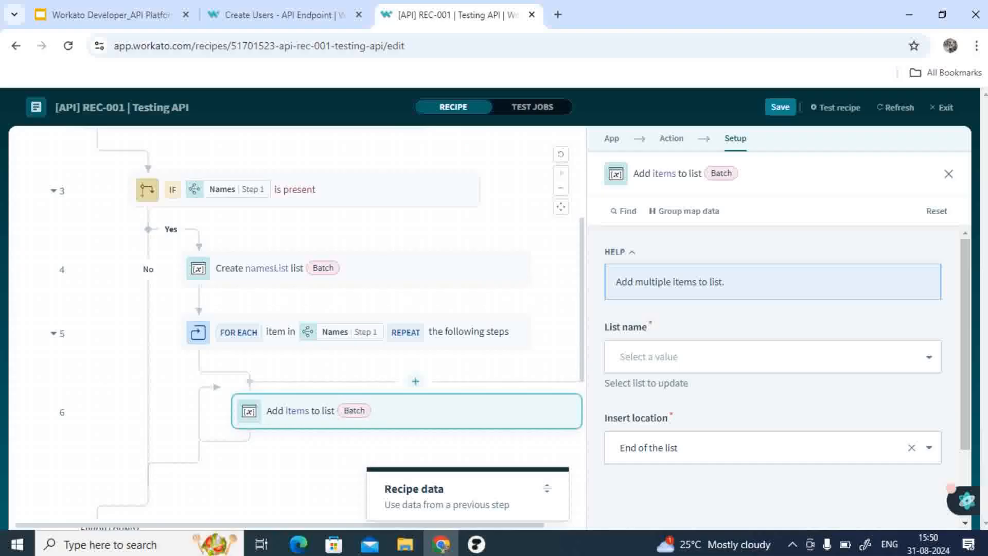
pyautogui.scroll(-2, 360, 335)
pyautogui.scroll(-1, 772, 335)
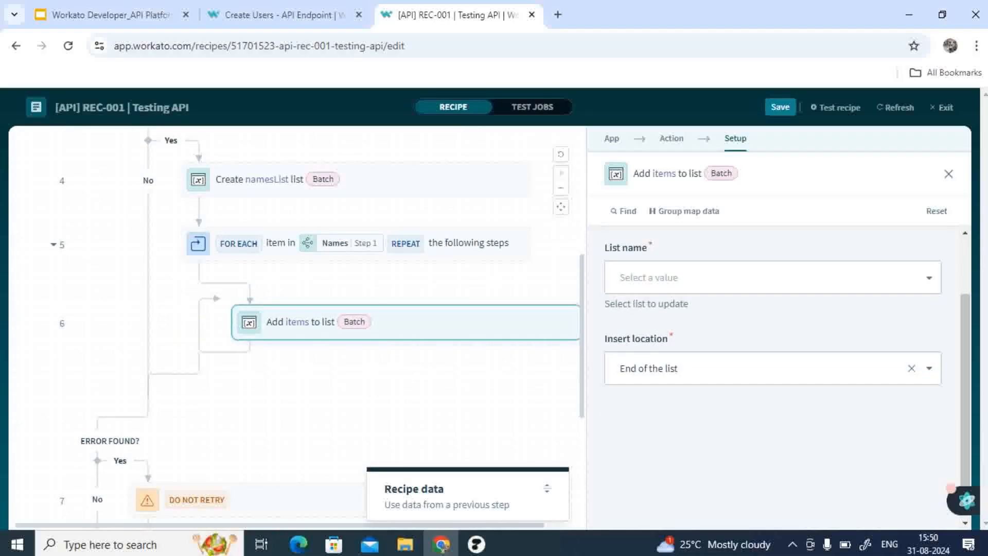
pyautogui.click(772, 278)
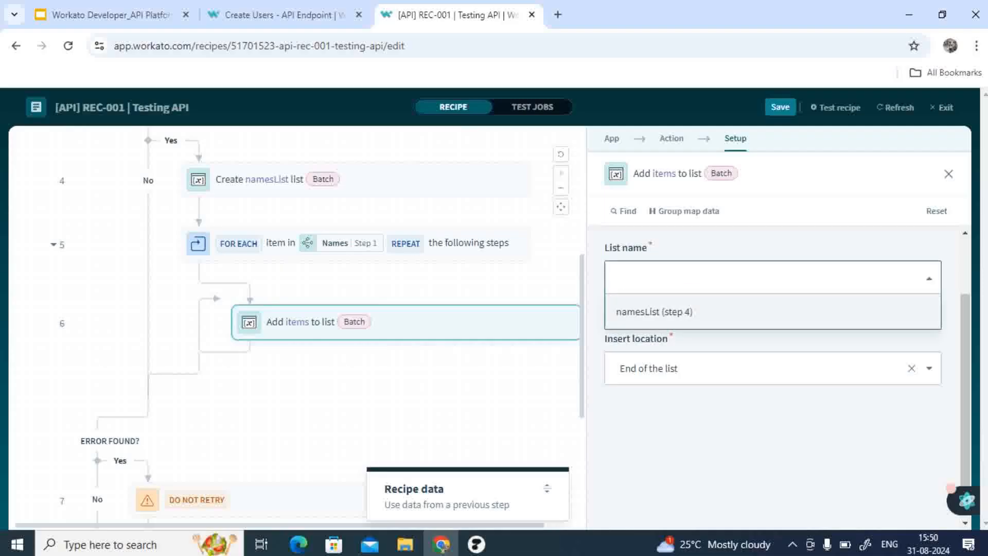
pyautogui.click(772, 312)
# Step: Show the optional Name list item field in the Add items to list action
pyautogui.scroll(-1, 772, 360)
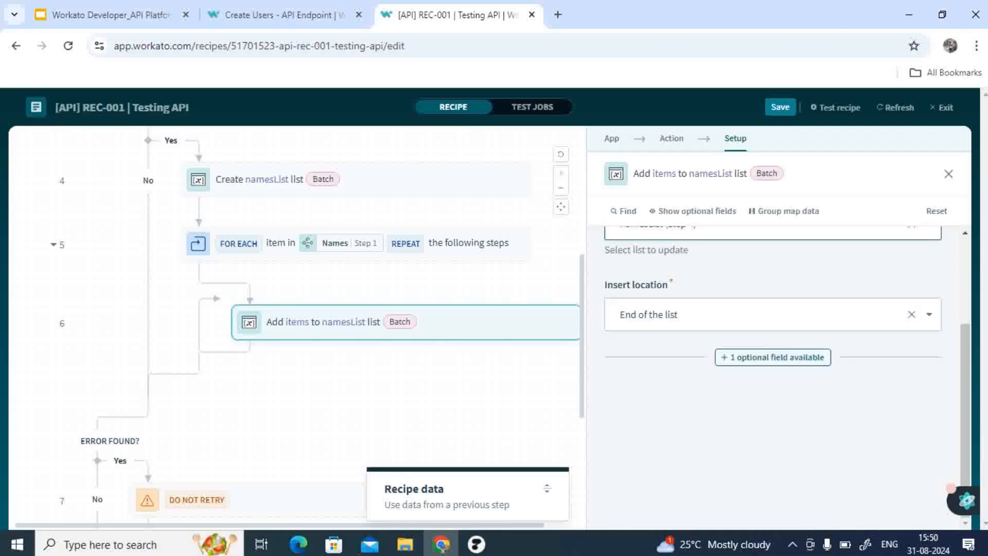
pyautogui.click(772, 357)
pyautogui.click(300, 337)
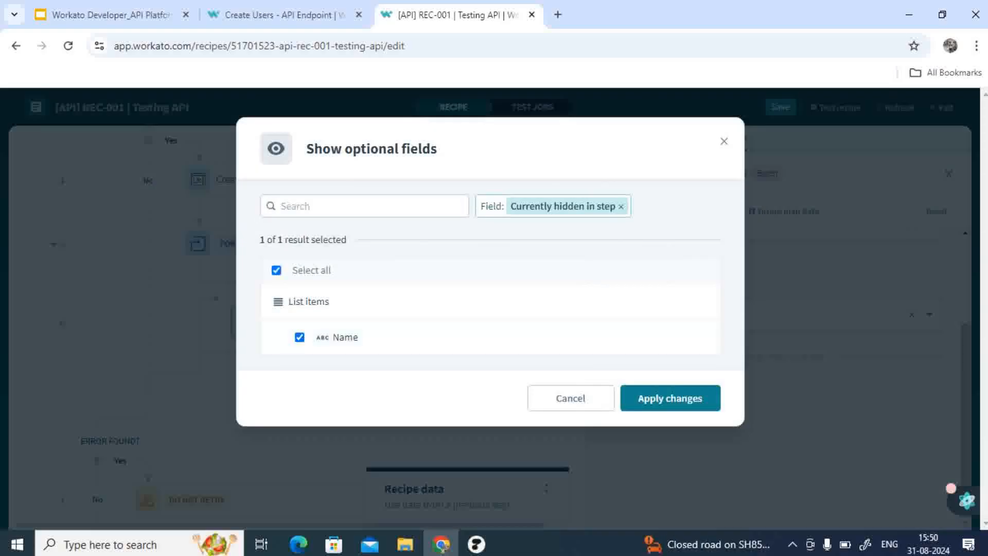
pyautogui.click(670, 397)
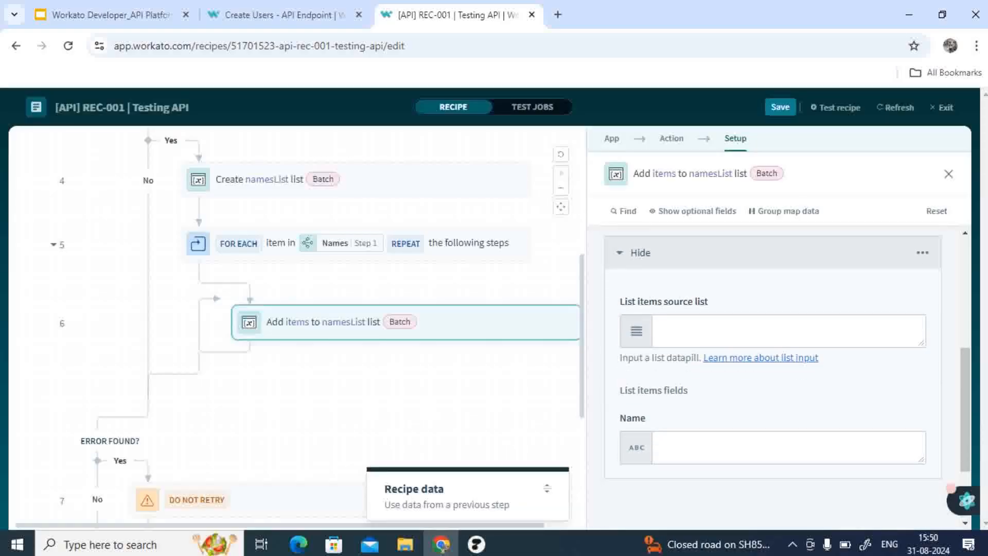
# Step: Map the Foreach step's Name datapill into the Name list item field and close the step
pyautogui.click(789, 332)
pyautogui.click(789, 448)
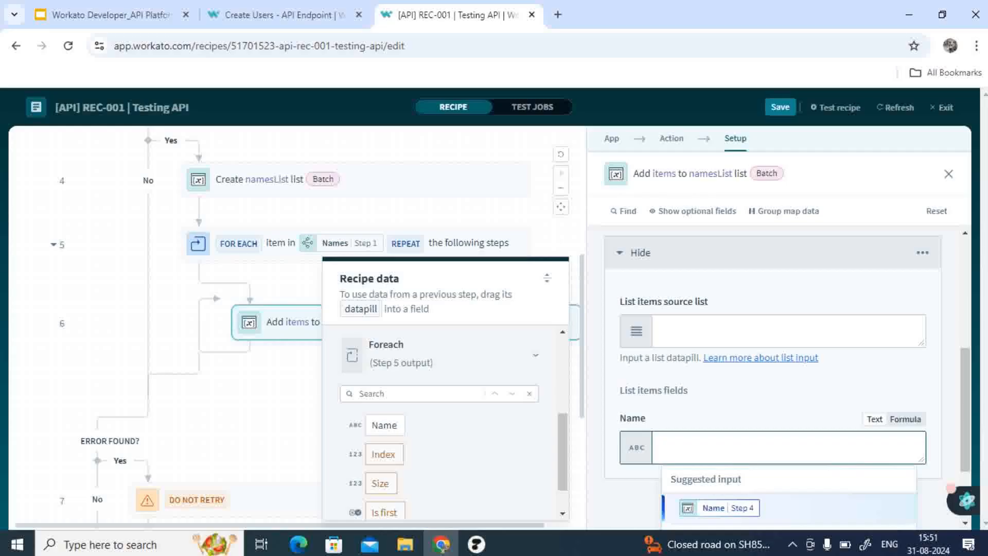
pyautogui.click(384, 425)
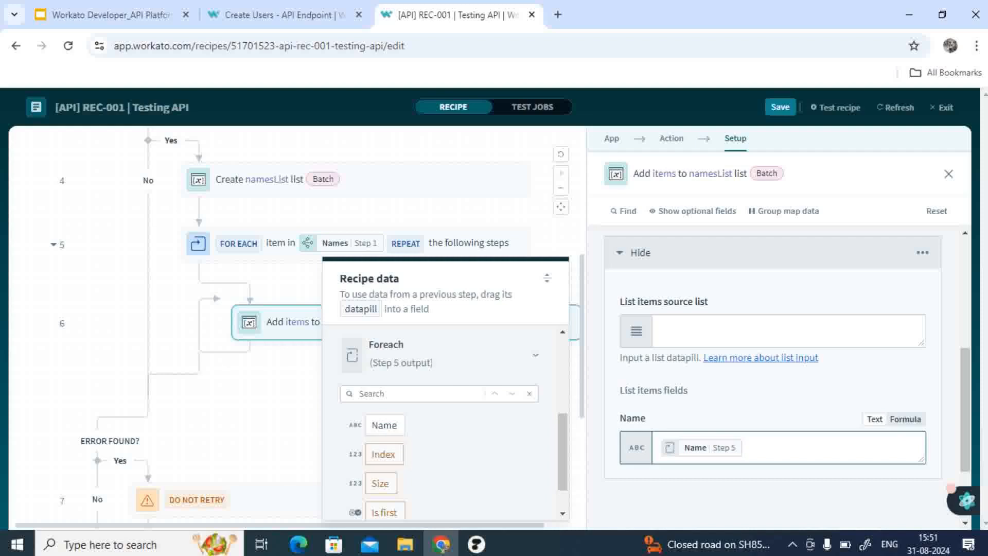
pyautogui.click(948, 173)
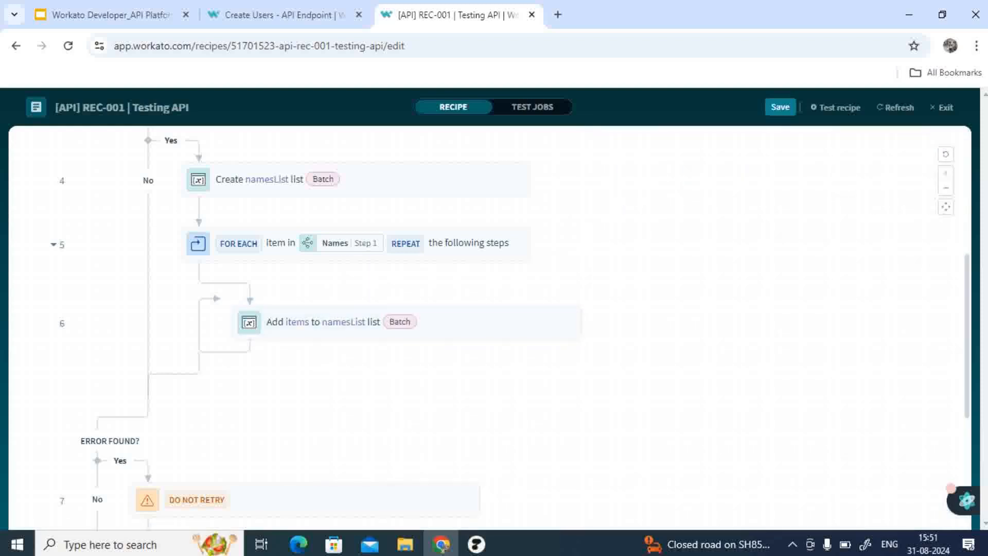
pyautogui.scroll(3, 489, 330)
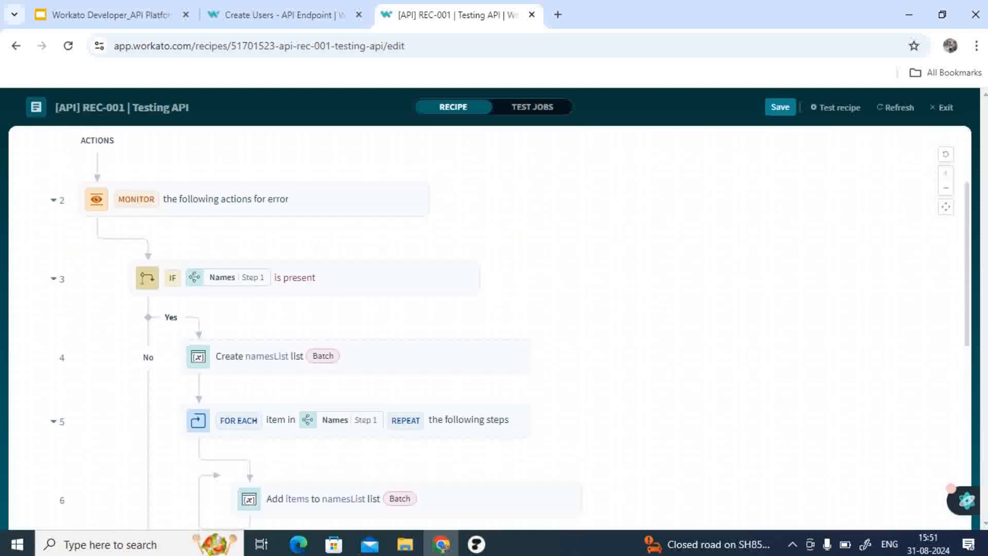
pyautogui.scroll(-2, 489, 329)
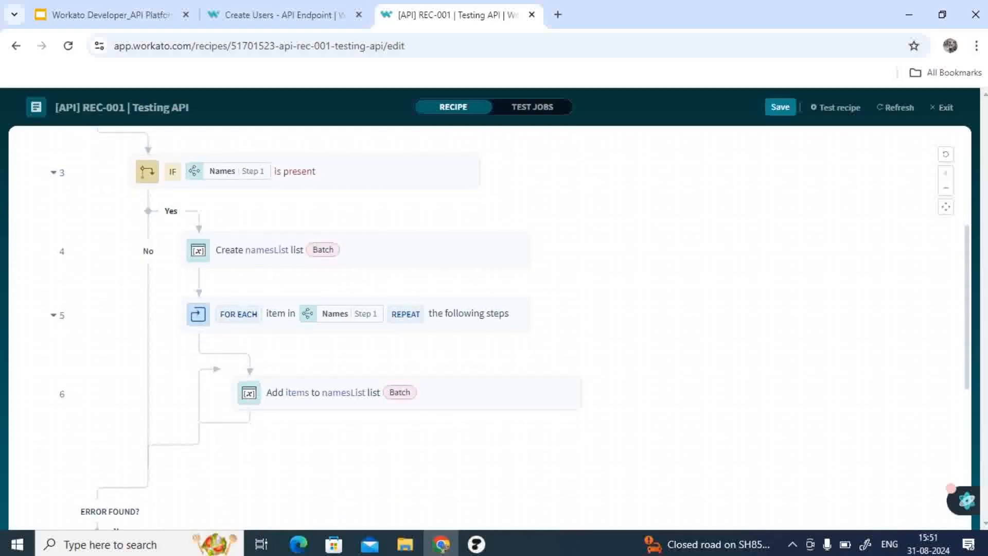
pyautogui.scroll(-3, 489, 329)
pyautogui.scroll(1, 489, 329)
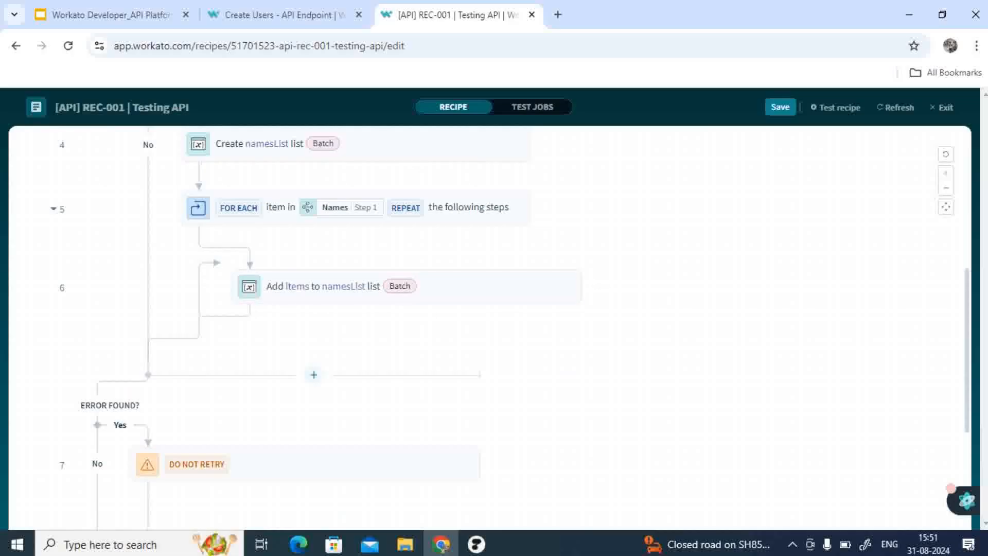
pyautogui.click(313, 374)
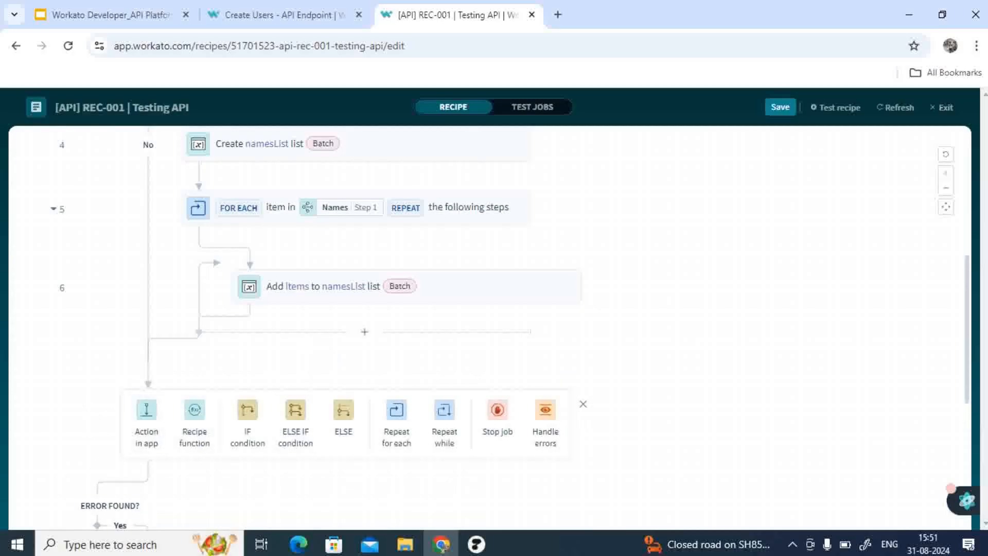
pyautogui.scroll(4, 489, 330)
pyautogui.scroll(-2, 489, 329)
pyautogui.scroll(-4, 494, 355)
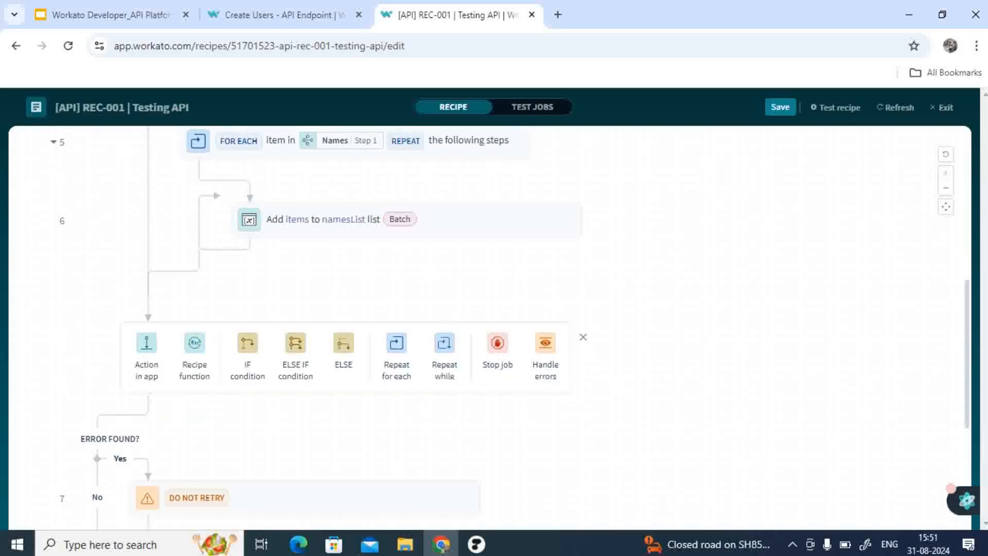
pyautogui.click(583, 337)
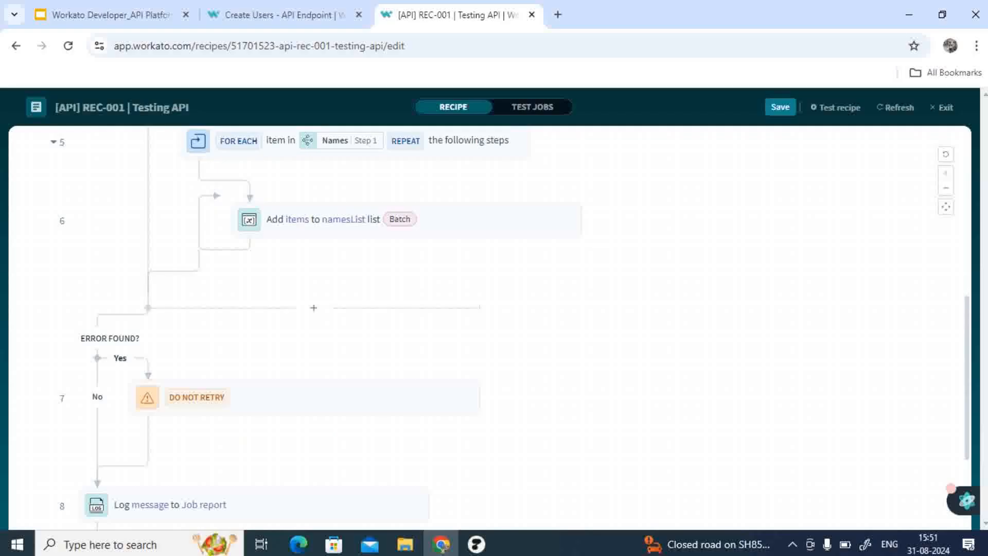
# Step: Delete the Log message to Job report step from the error handler
pyautogui.scroll(3, 566, 349)
pyautogui.scroll(2, 566, 350)
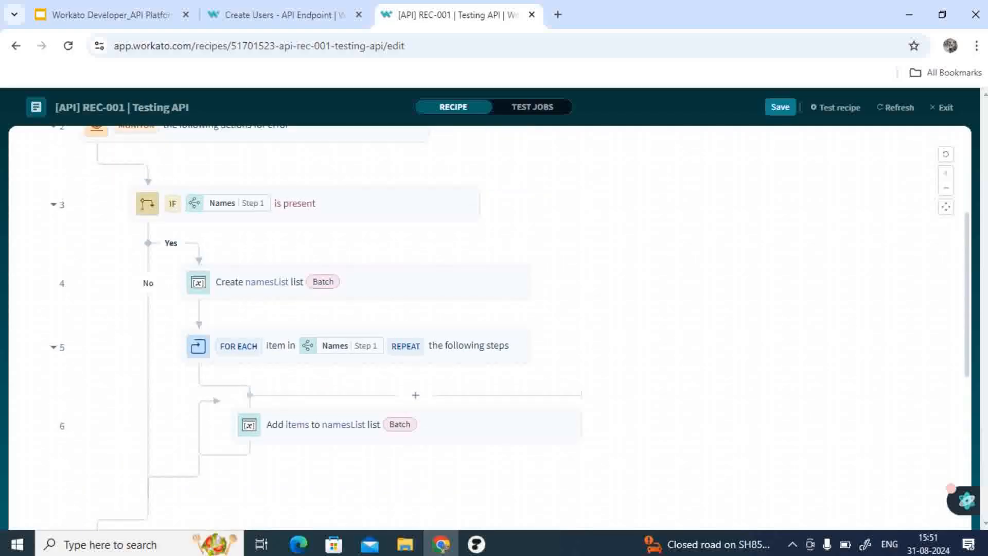
pyautogui.scroll(-2, 566, 350)
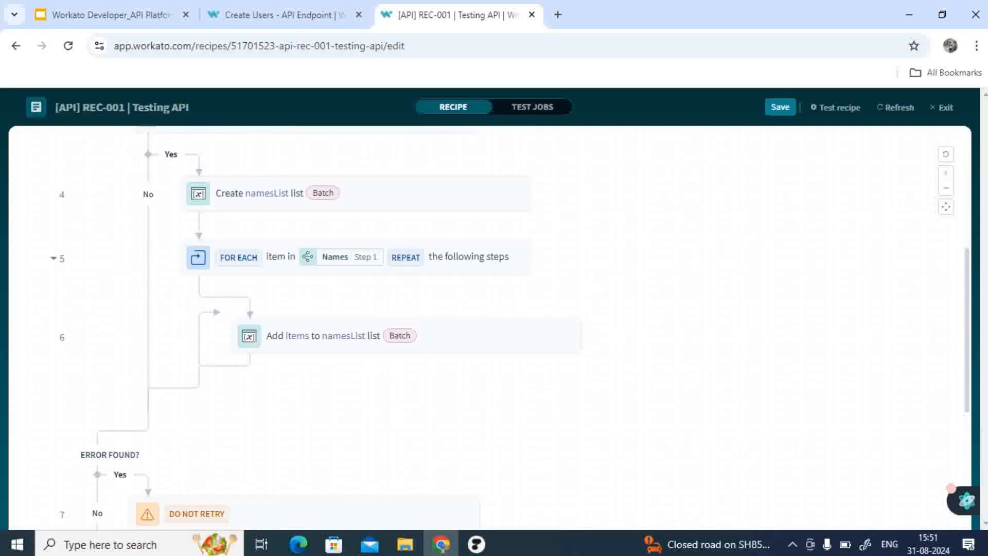
pyautogui.scroll(3, 360, 252)
pyautogui.scroll(-3, 361, 252)
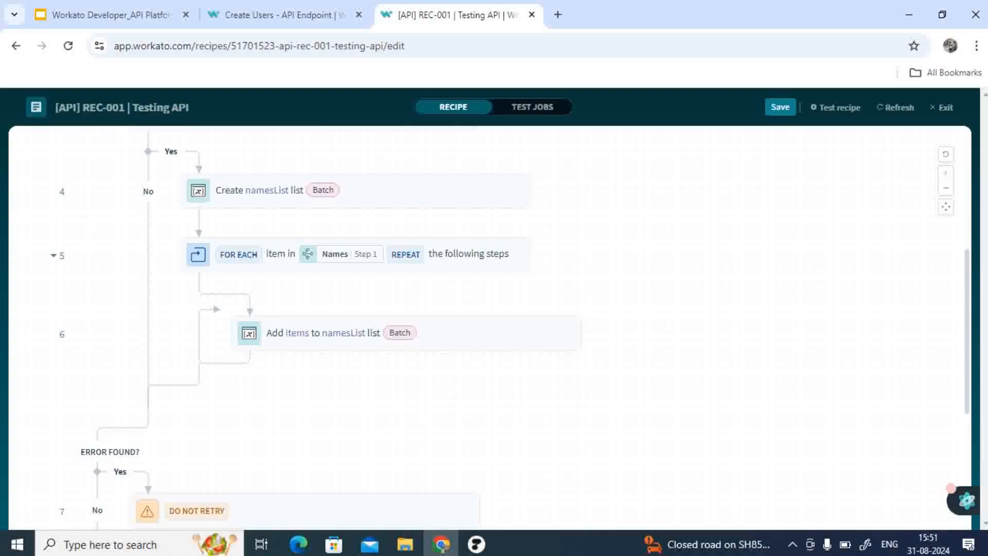
pyautogui.scroll(-5, 361, 308)
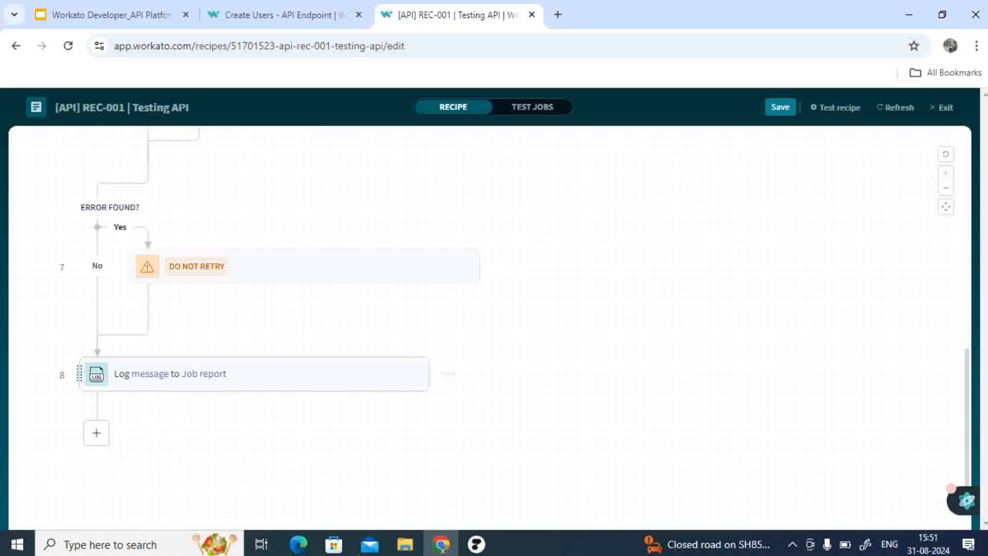
pyautogui.moveTo(175, 374); pyautogui.dragTo(346, 232)
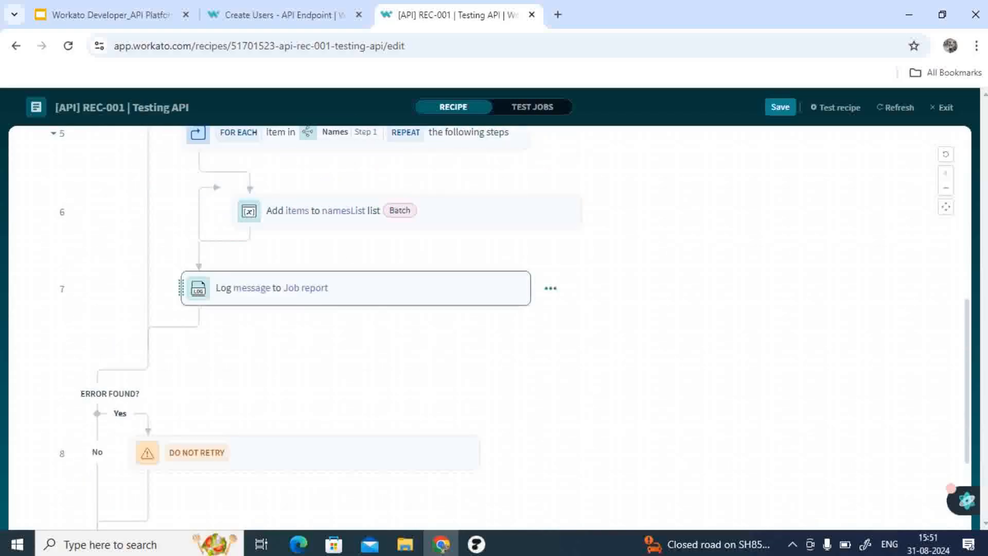
pyautogui.click(550, 288)
pyautogui.click(412, 473)
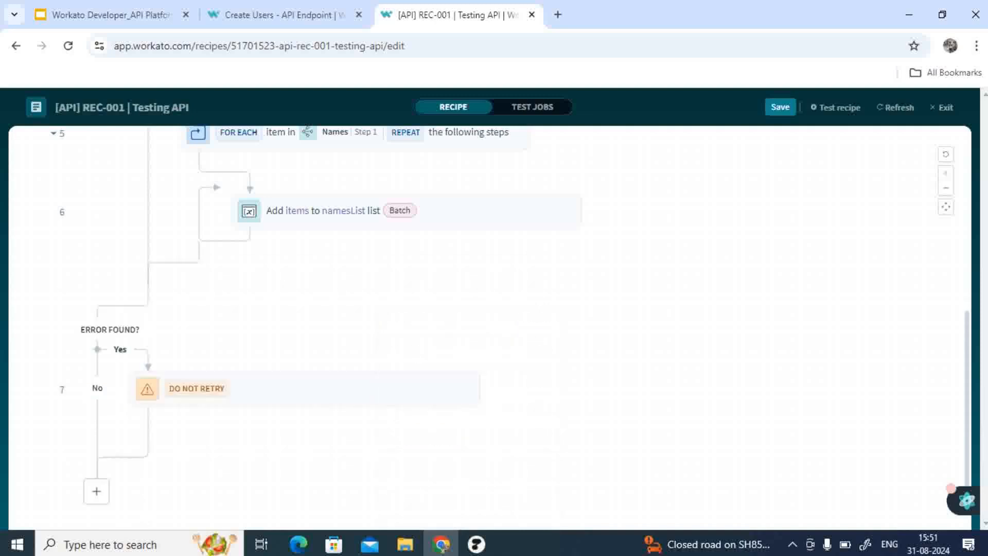
# Step: Add an API response Return action to the error handler's On error branch
pyautogui.click(314, 435)
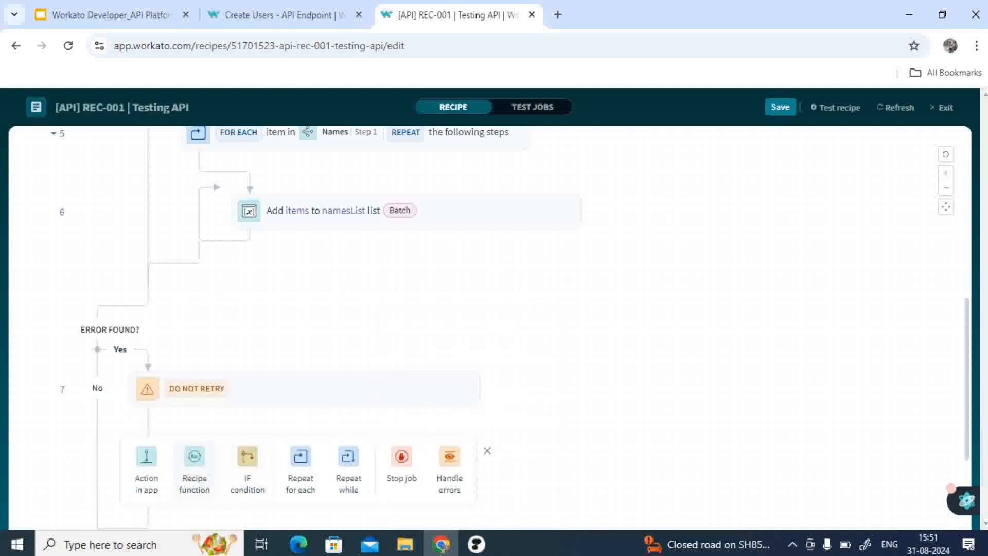
pyautogui.click(147, 463)
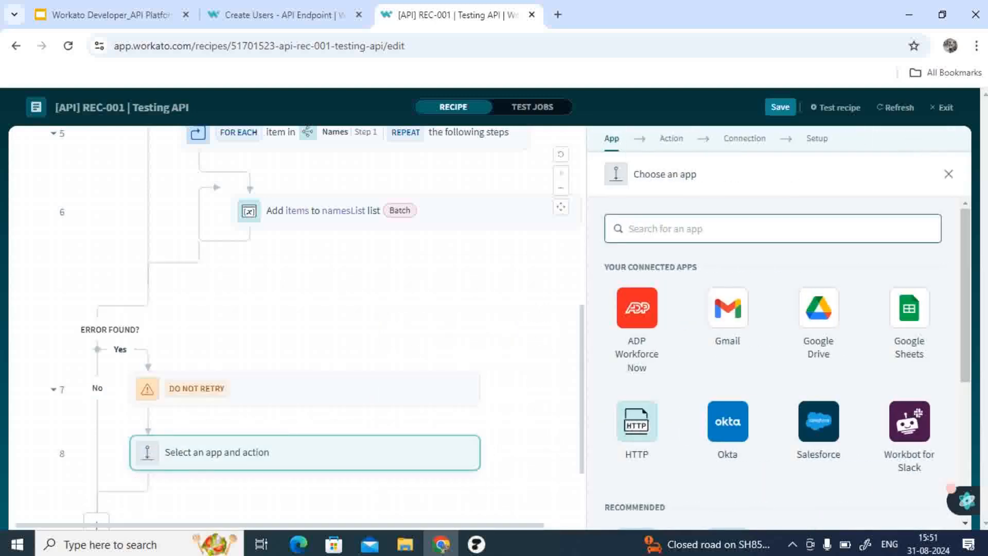
pyautogui.write('res')
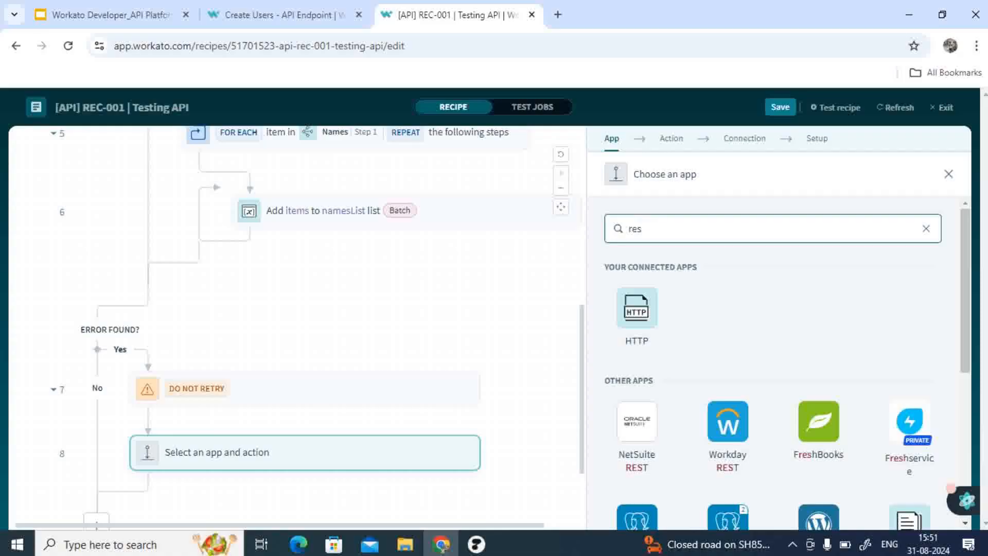
pyautogui.press('BackSpace')
pyautogui.press('BackSpace')
pyautogui.press('BackSpace')
pyautogui.write('ap')
pyautogui.click(637, 309)
pyautogui.click(650, 307)
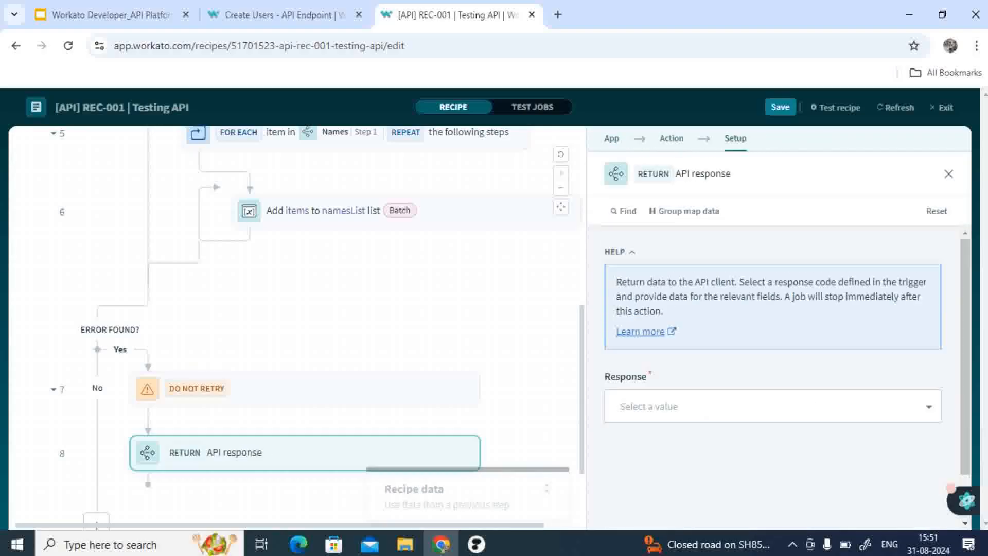
# Step: Set the error handler's response to Failure with Status "Failed:" followed by the On error Error message datapill
pyautogui.click(720, 407)
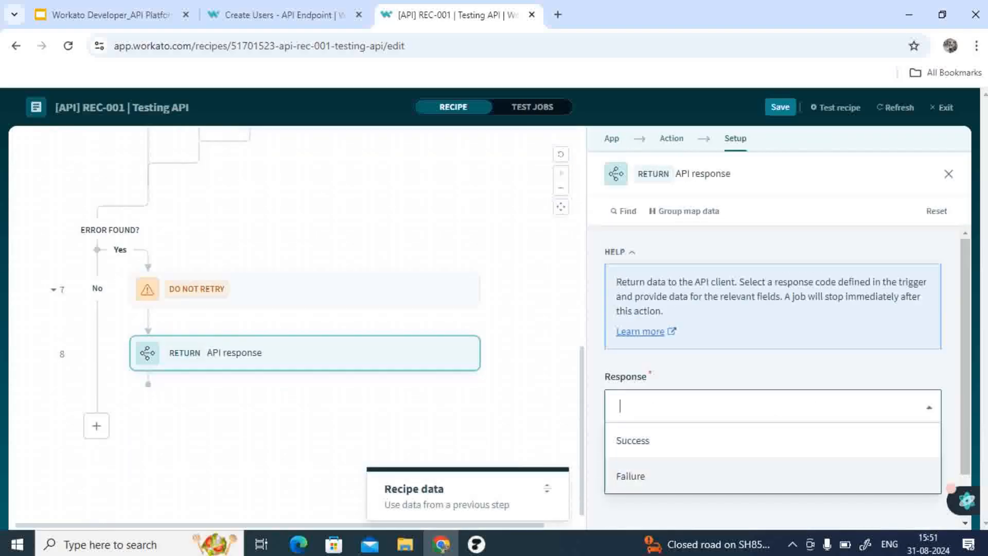
pyautogui.click(721, 476)
pyautogui.scroll(-4, 772, 412)
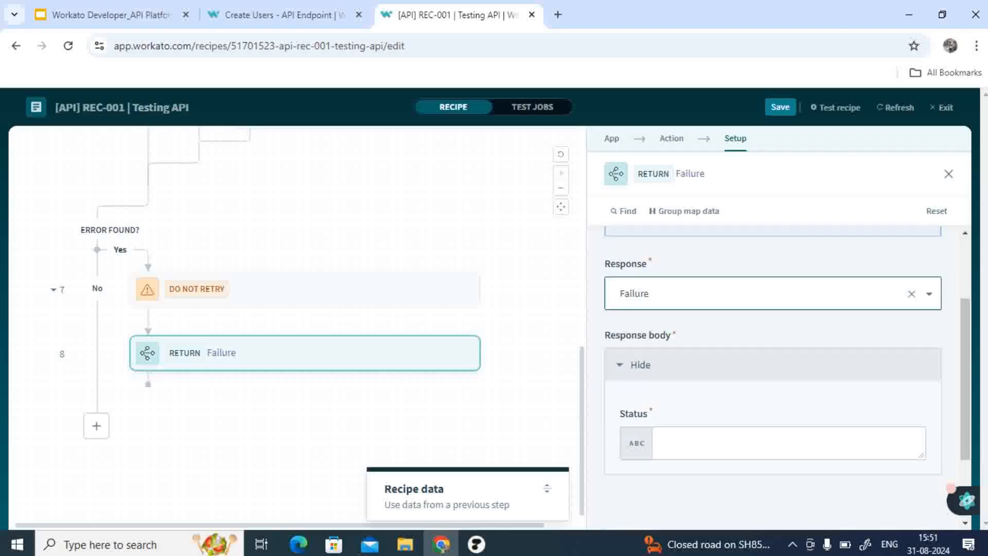
pyautogui.click(772, 336)
pyautogui.write('Failed')
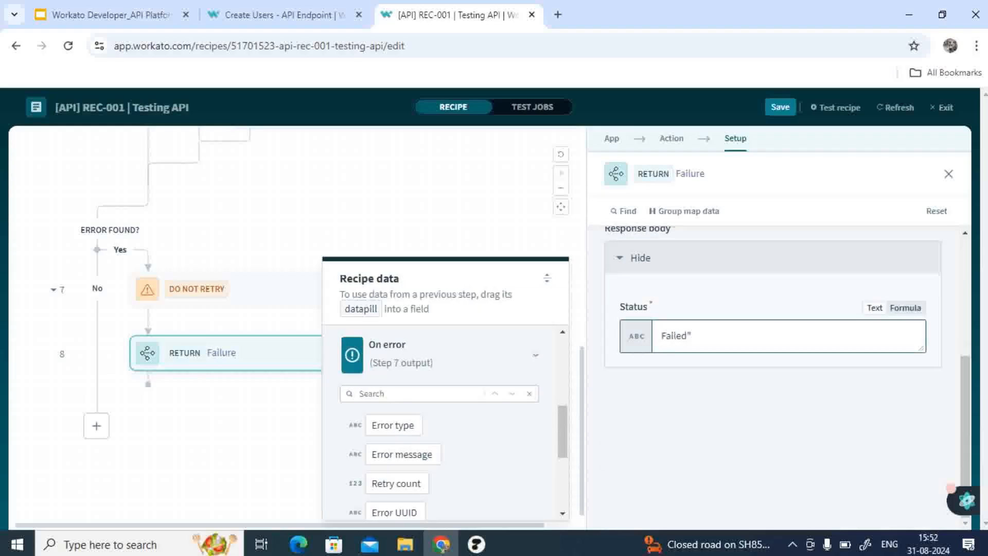
pyautogui.write(':')
pyautogui.click(402, 454)
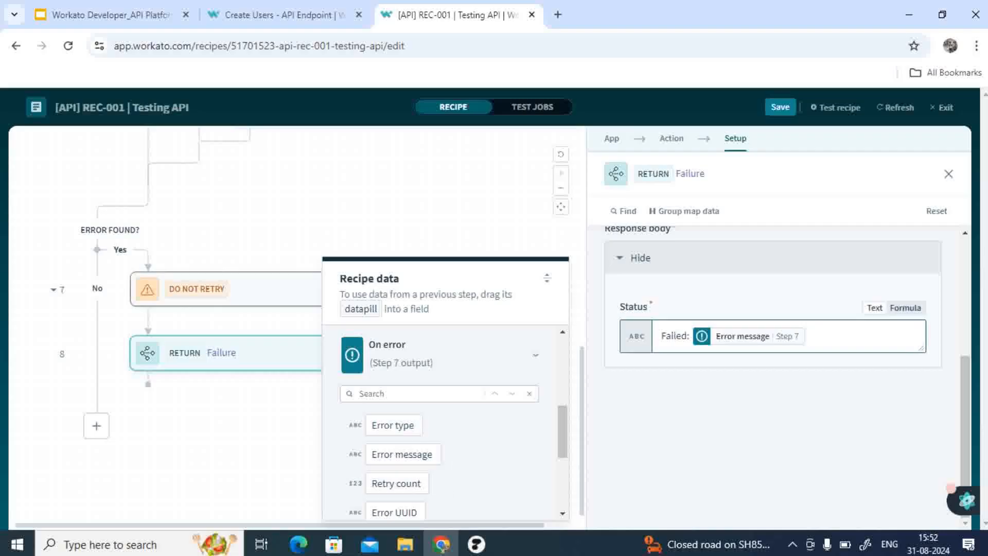
pyautogui.click(412, 218)
# Step: Add an API response Return action after the Foreach loop inside the IF branch
pyautogui.scroll(4, 412, 218)
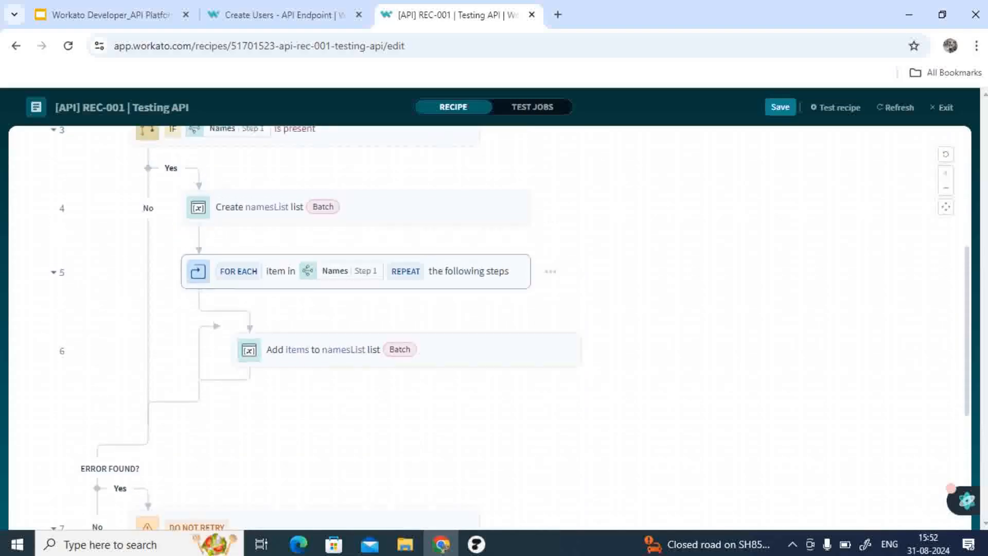
pyautogui.scroll(1, 364, 252)
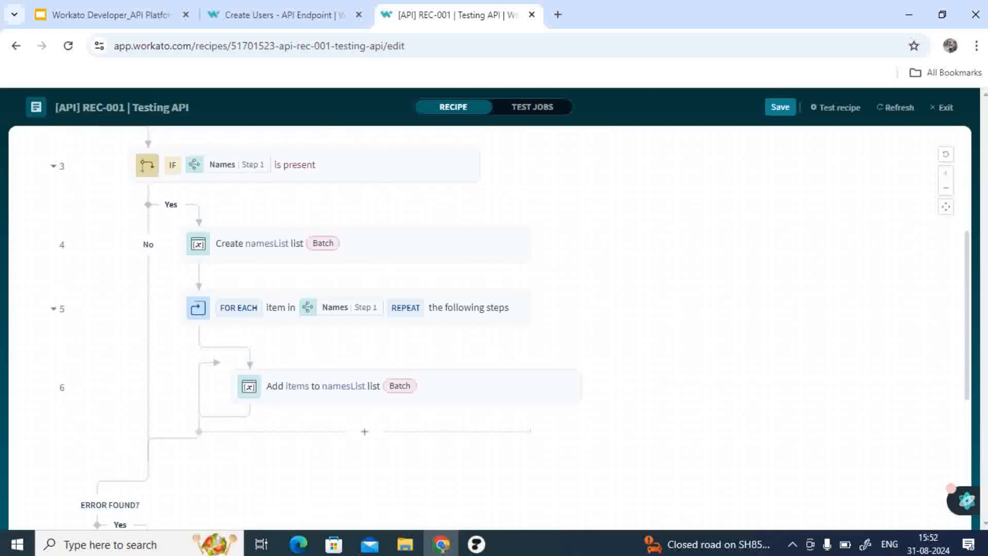
pyautogui.click(364, 431)
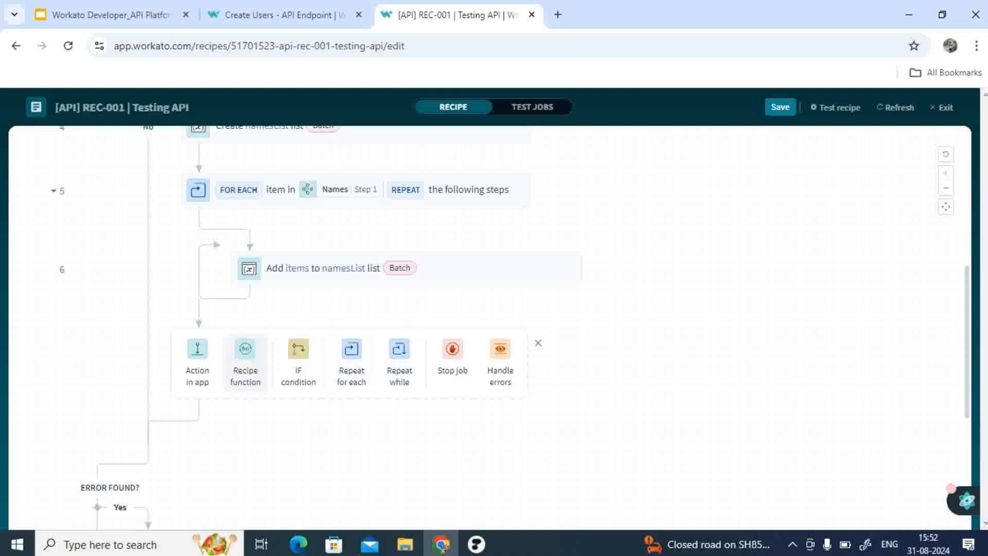
pyautogui.click(197, 360)
pyautogui.write('api')
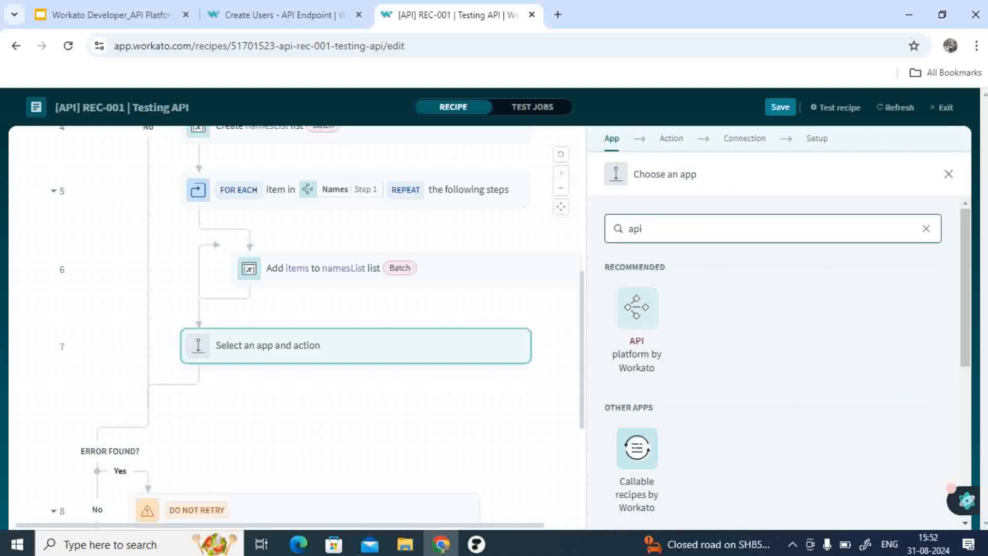
pyautogui.click(637, 308)
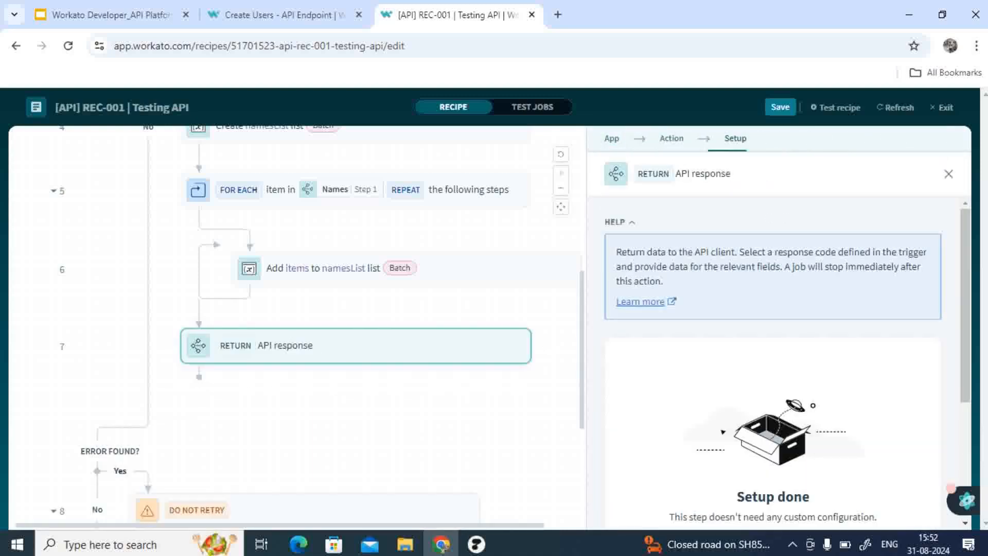
# Step: Set that response to Success with Status message "Successfully Processed", then save the recipe
pyautogui.scroll(-2, 772, 355)
pyautogui.click(772, 351)
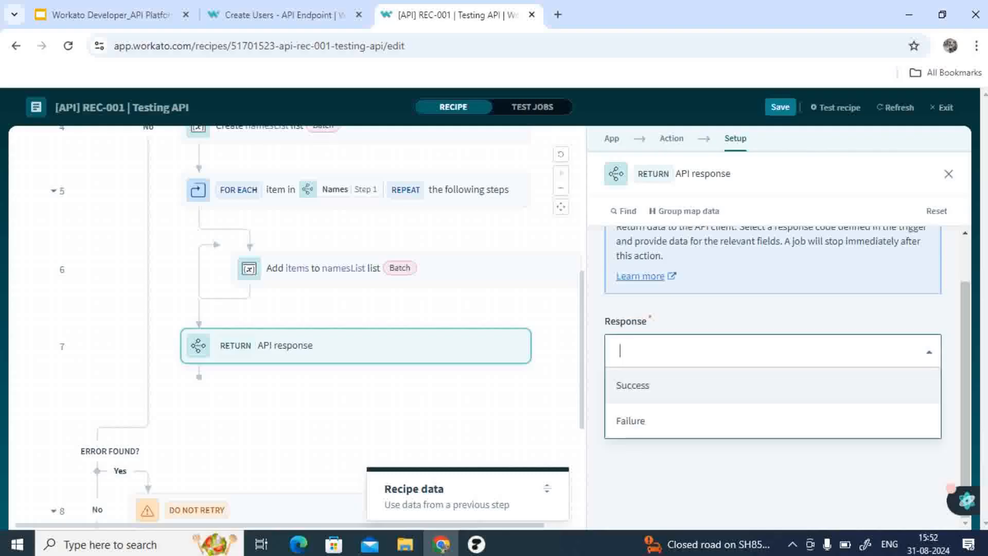
pyautogui.click(772, 385)
pyautogui.scroll(-3, 772, 385)
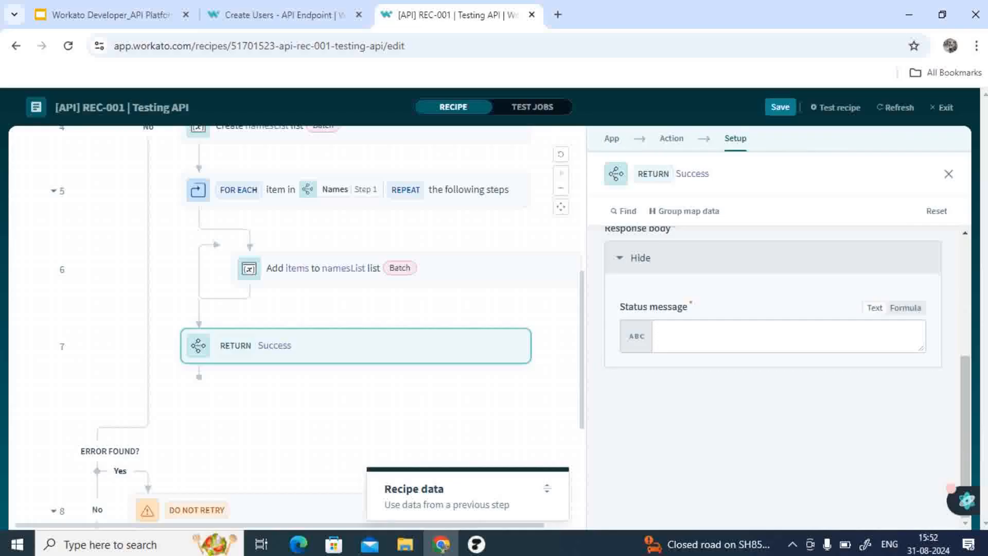
pyautogui.click(772, 336)
pyautogui.write('Success:')
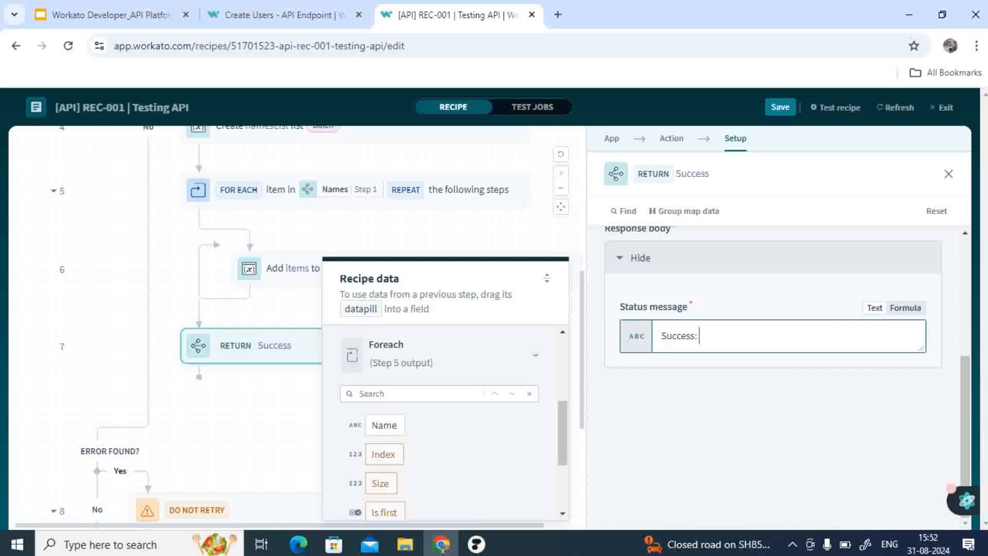
pyautogui.press('BackSpace')
pyautogui.press('BackSpace')
pyautogui.write('sfully')
pyautogui.write(' Prco')
pyautogui.press('BackSpace')
pyautogui.press('BackSpace')
pyautogui.write('oces')
pyautogui.write('.')
pyautogui.press('BackSpace')
pyautogui.write('a')
pyautogui.press('BackSpace')
pyautogui.press('BackSpace')
pyautogui.press('BackSpace')
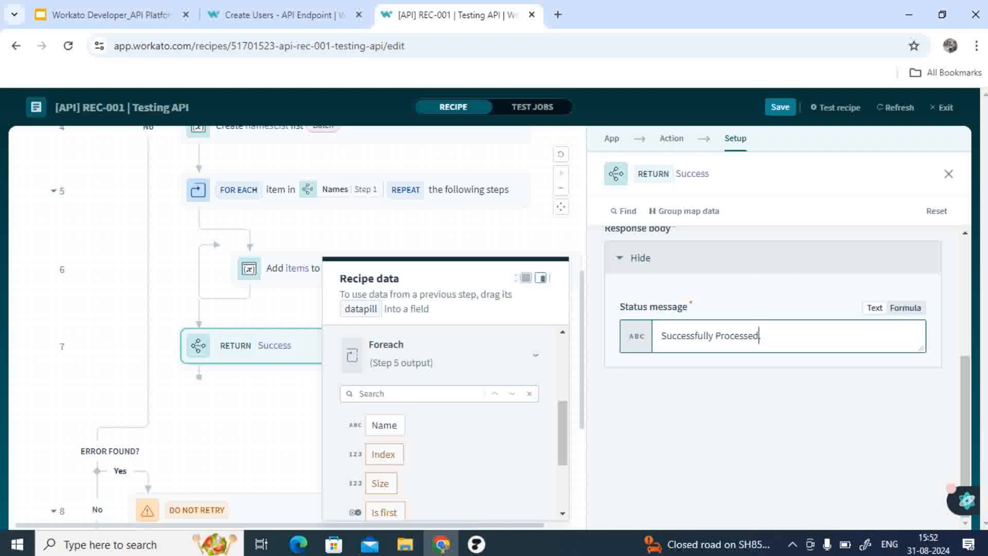
pyautogui.click(272, 404)
pyautogui.click(780, 107)
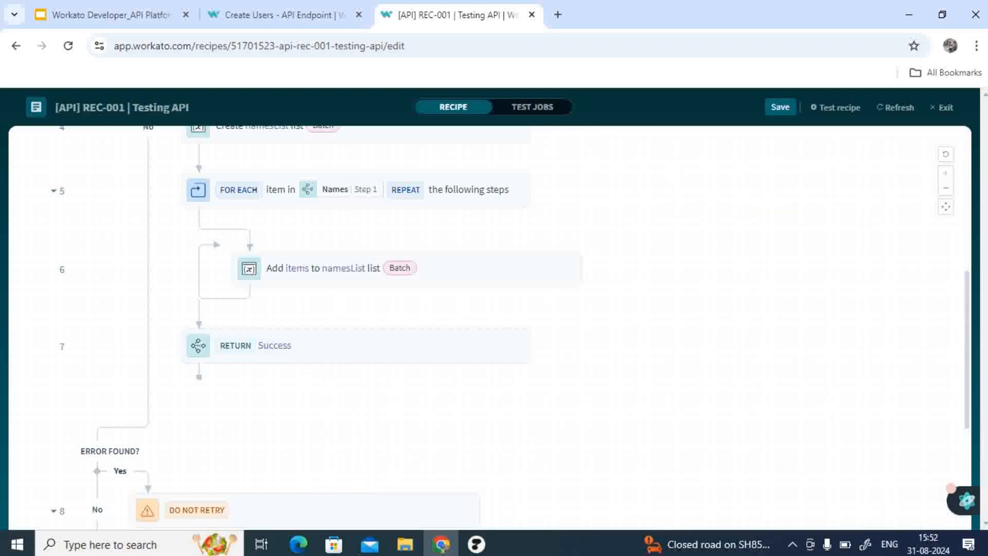
# Step: Review the recipe's steps from the trigger down to the error handler
pyautogui.scroll(6, 364, 313)
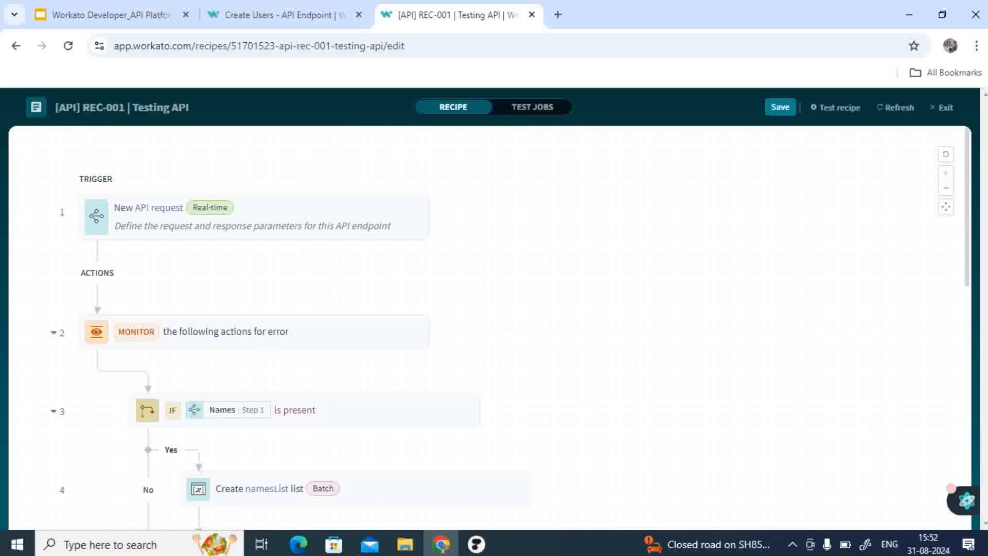
pyautogui.scroll(-1, 490, 327)
pyautogui.scroll(1, 490, 328)
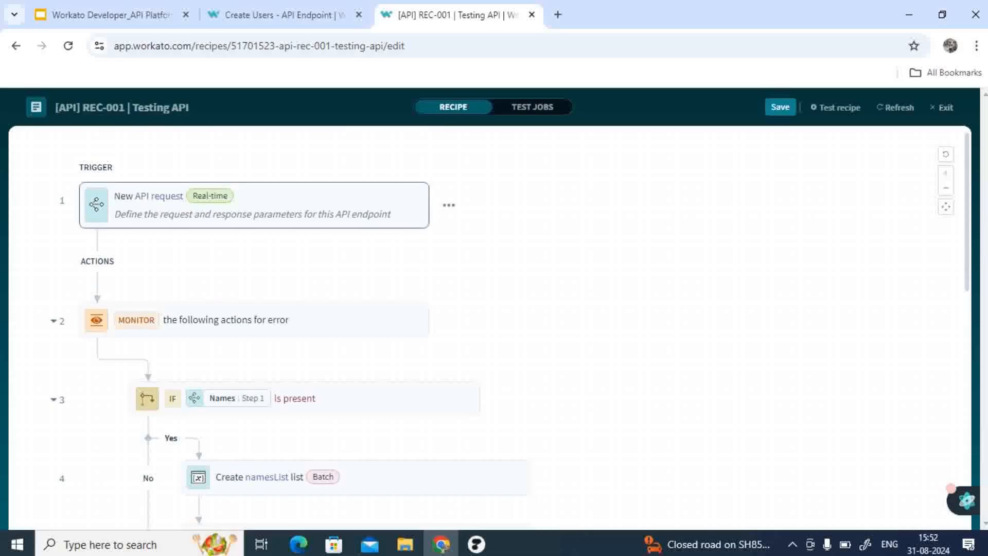
pyautogui.scroll(-3, 360, 329)
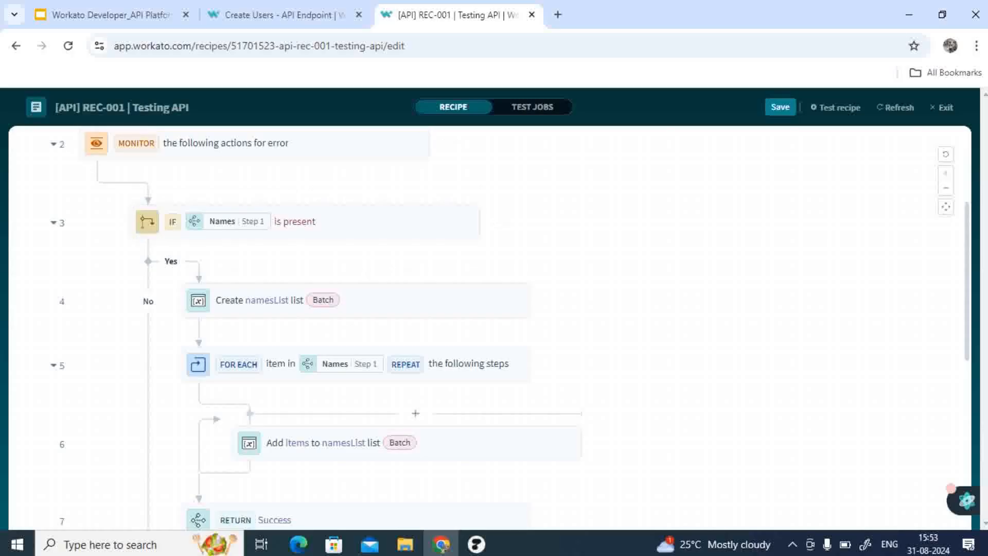
pyautogui.scroll(-8, 489, 329)
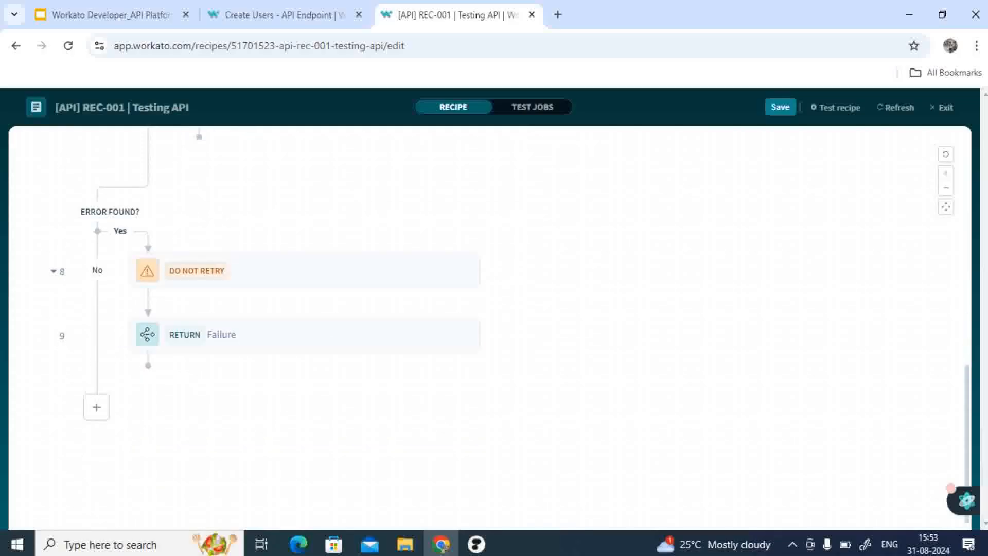
pyautogui.scroll(6, 489, 330)
pyautogui.scroll(2, 488, 329)
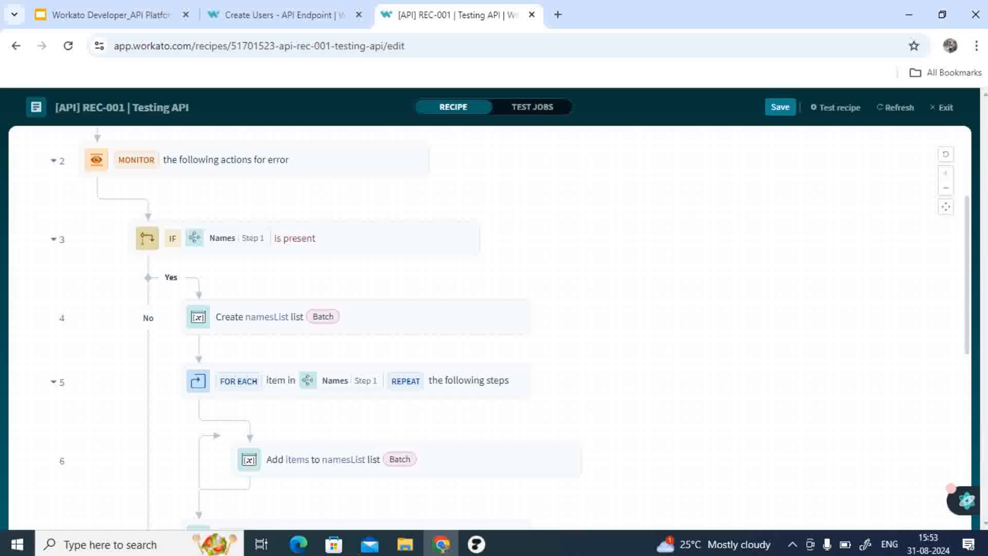
# Step: Review the Create namesList list and Add items to namesList list steps' configuration, including available recipe datapills
pyautogui.scroll(-2, 489, 329)
pyautogui.scroll(1, 489, 329)
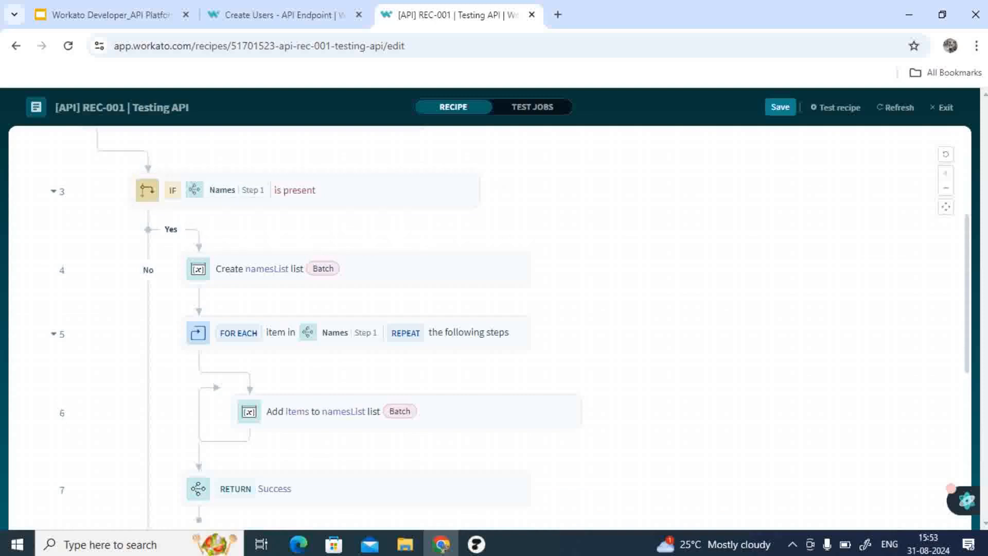
pyautogui.scroll(-1, 489, 330)
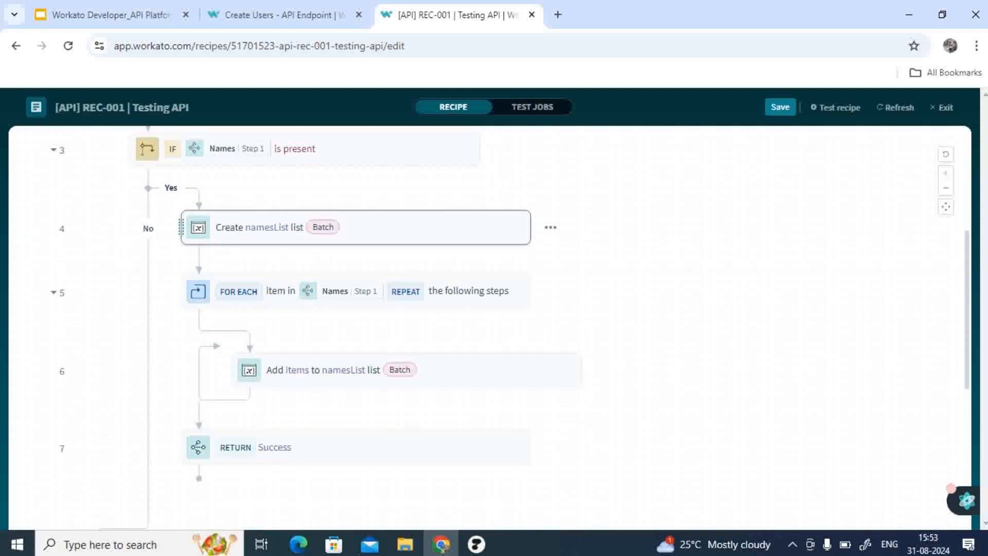
pyautogui.click(391, 227)
pyautogui.scroll(-3, 772, 314)
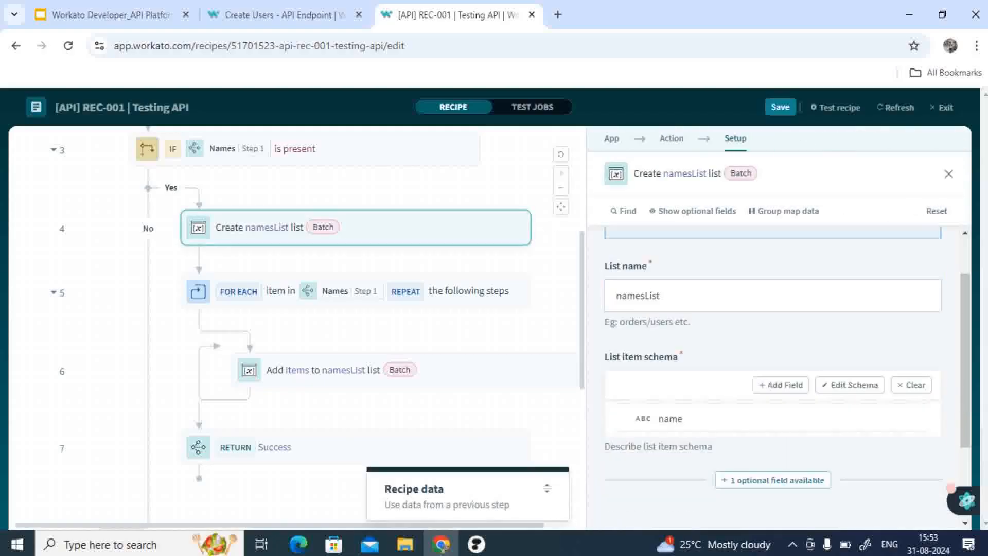
pyautogui.scroll(1, 772, 314)
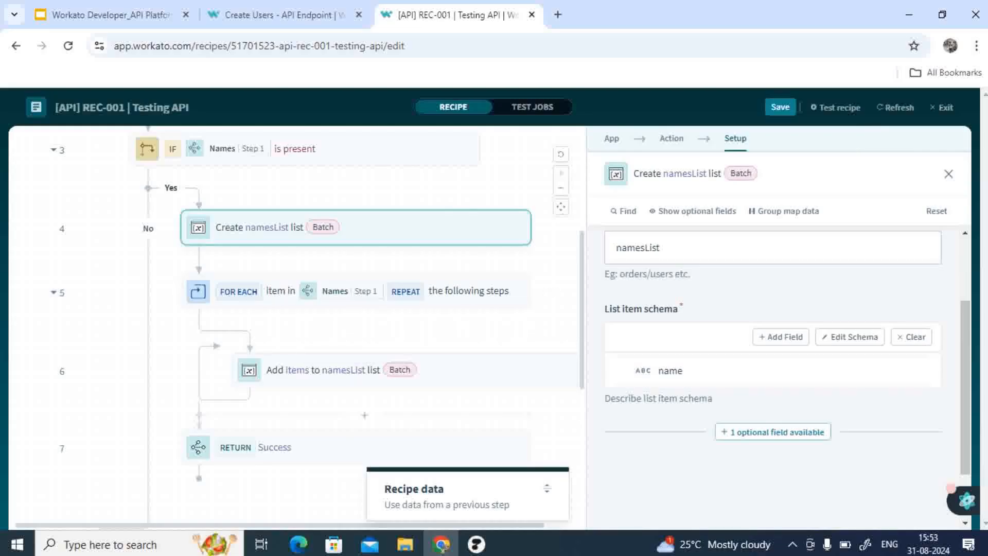
pyautogui.click(442, 371)
pyautogui.scroll(-3, 772, 375)
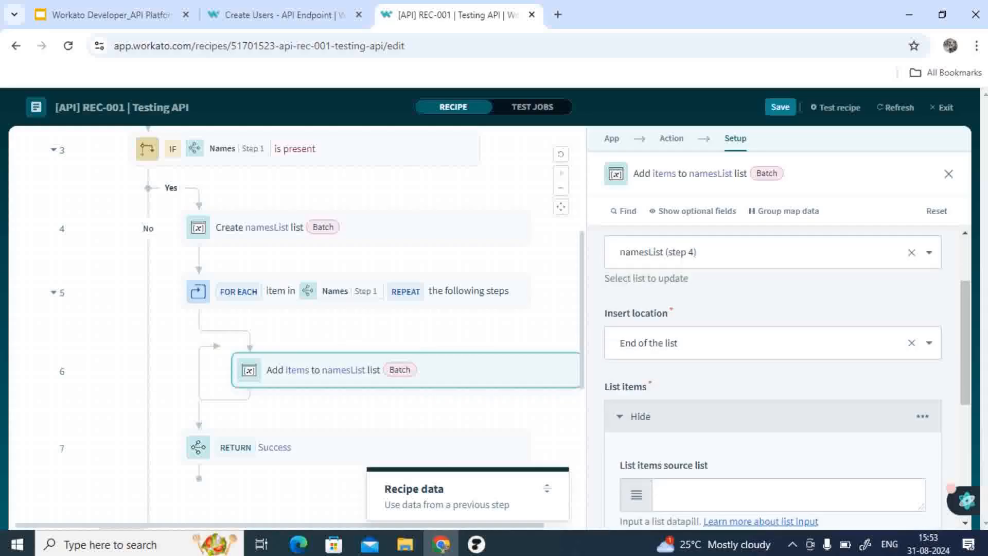
pyautogui.scroll(-1, 772, 376)
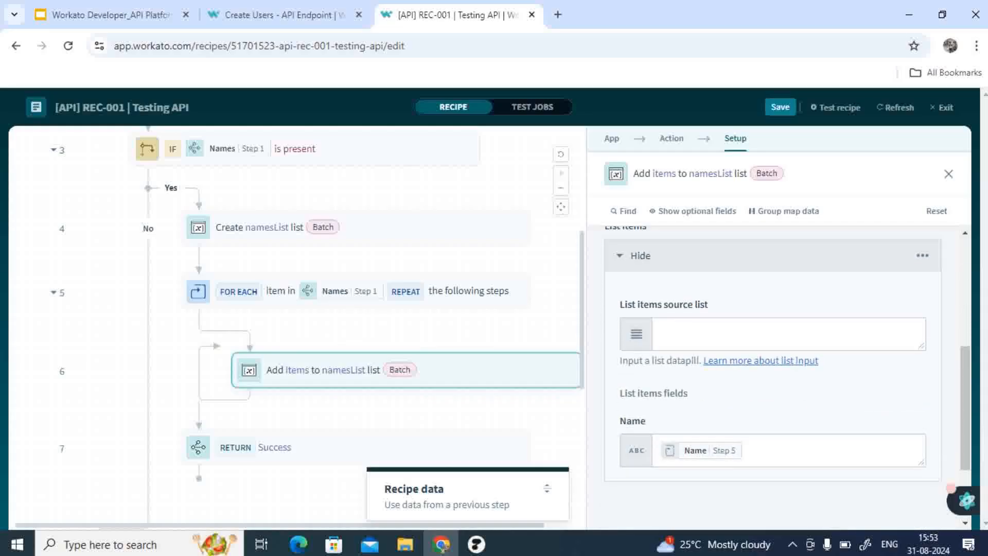
pyautogui.click(788, 334)
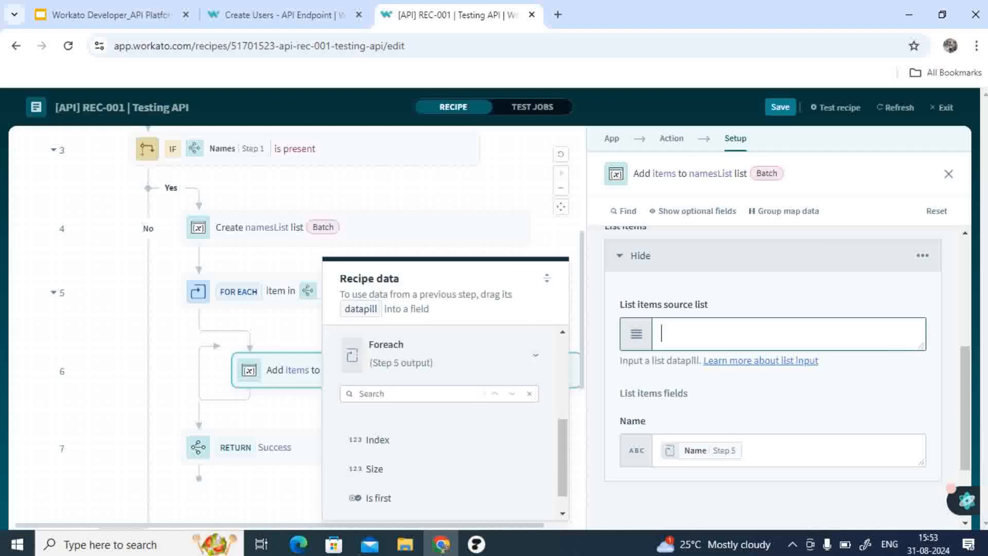
pyautogui.scroll(1, 445, 422)
pyautogui.scroll(2, 445, 417)
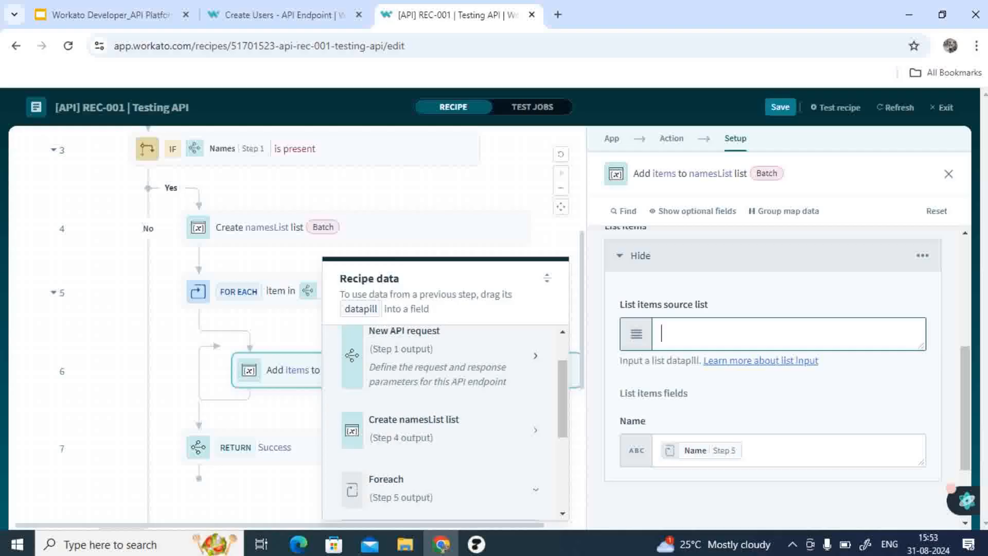
pyautogui.click(535, 355)
pyautogui.scroll(-3, 445, 437)
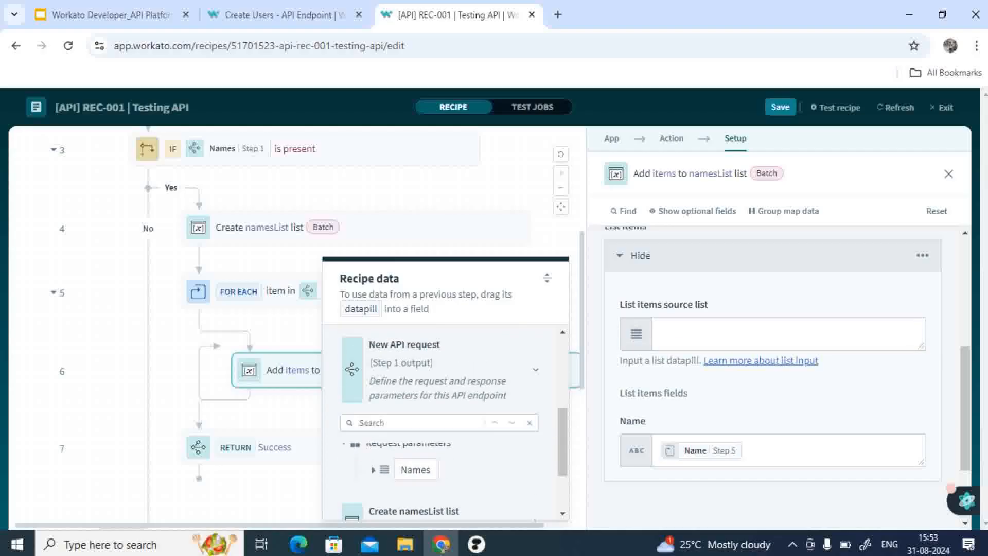
pyautogui.scroll(-1, 445, 463)
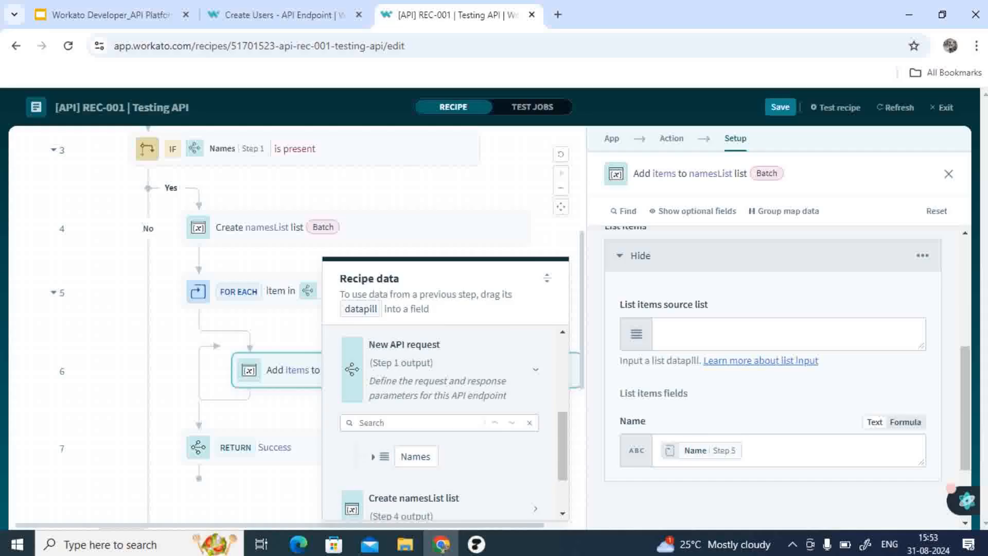
pyautogui.click(949, 174)
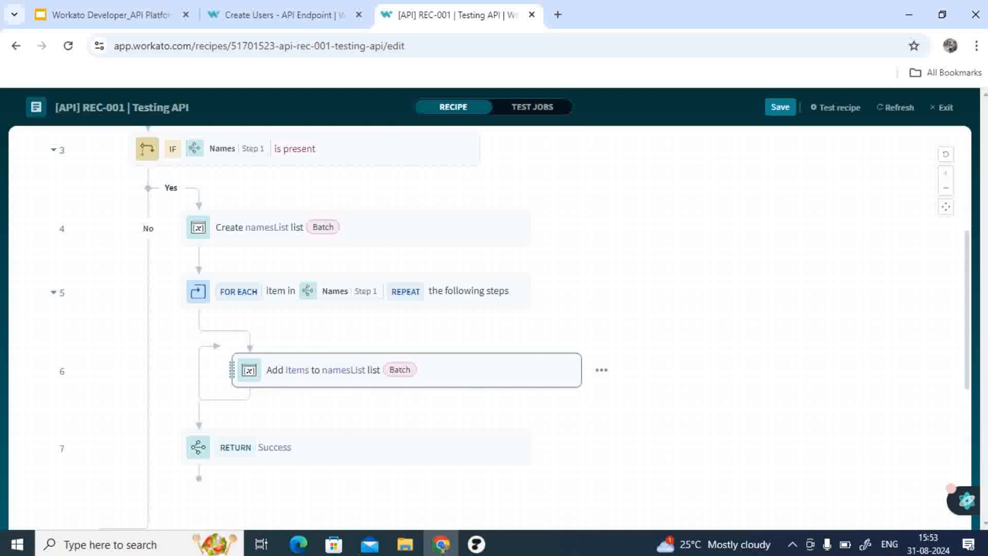
pyautogui.click(406, 370)
pyautogui.scroll(-6, 773, 378)
pyautogui.scroll(1, 772, 378)
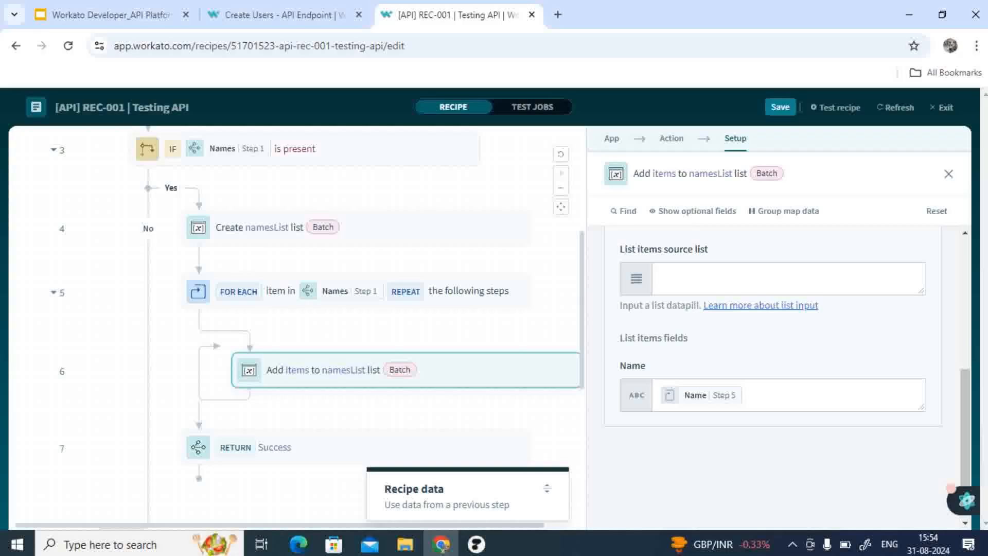
# Step: Save and close the recipe editor, then start the recipe
pyautogui.click(780, 107)
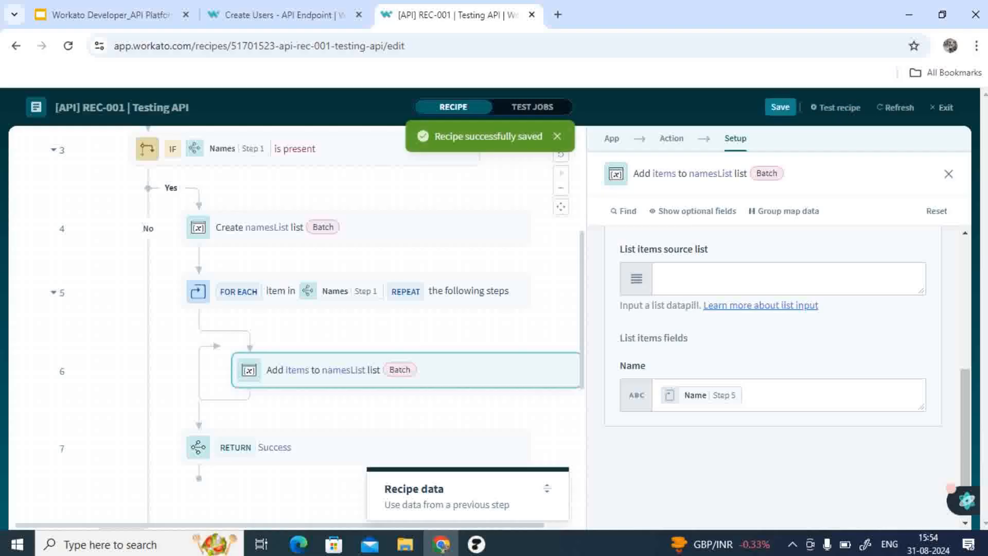
pyautogui.click(942, 107)
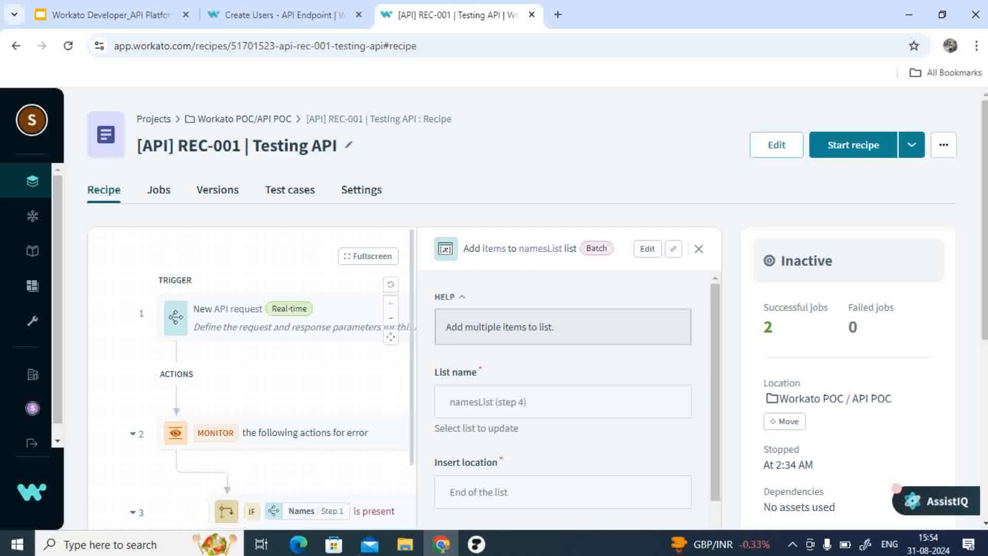
pyautogui.click(853, 145)
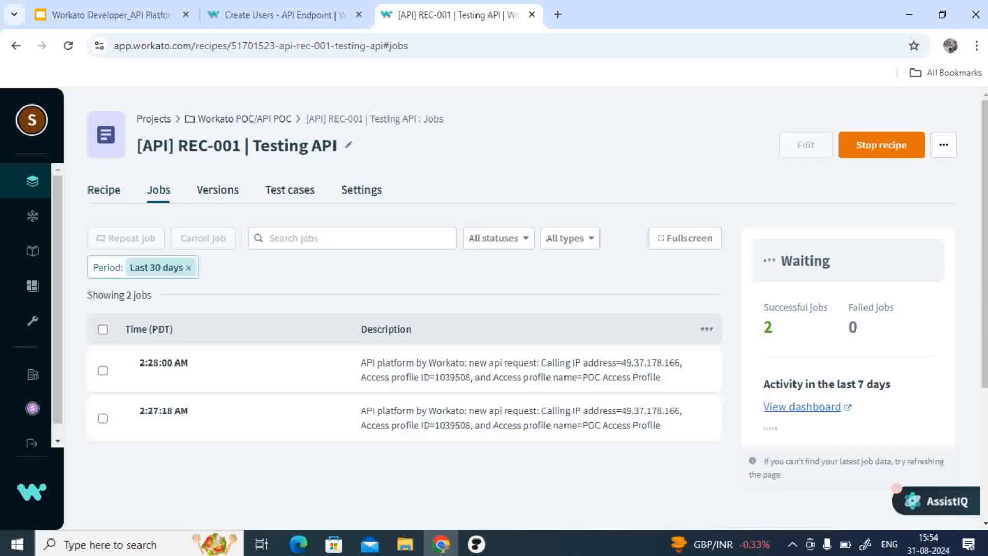
# Step: Open the Create Users endpoint's test request page and enable Try it out for the request body
pyautogui.click(284, 15)
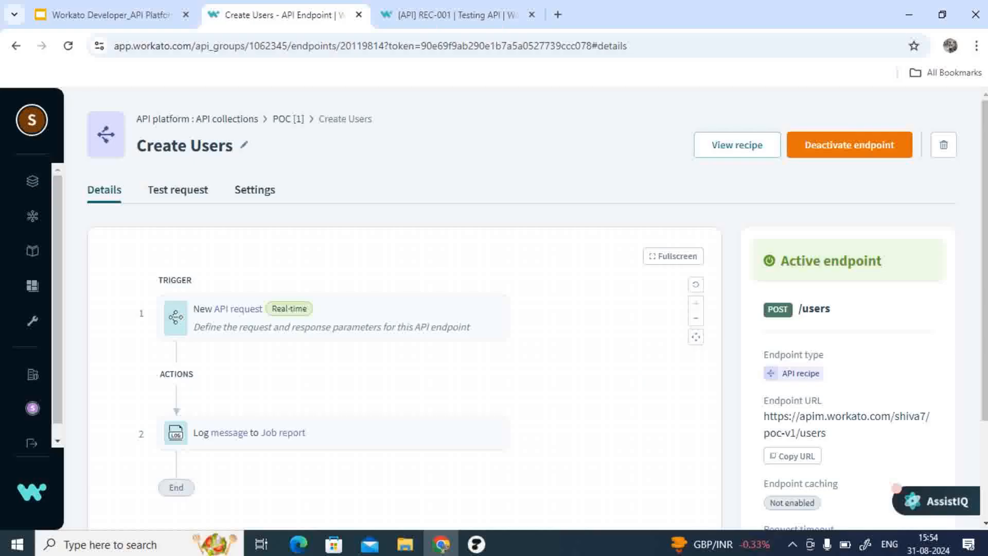
pyautogui.click(178, 190)
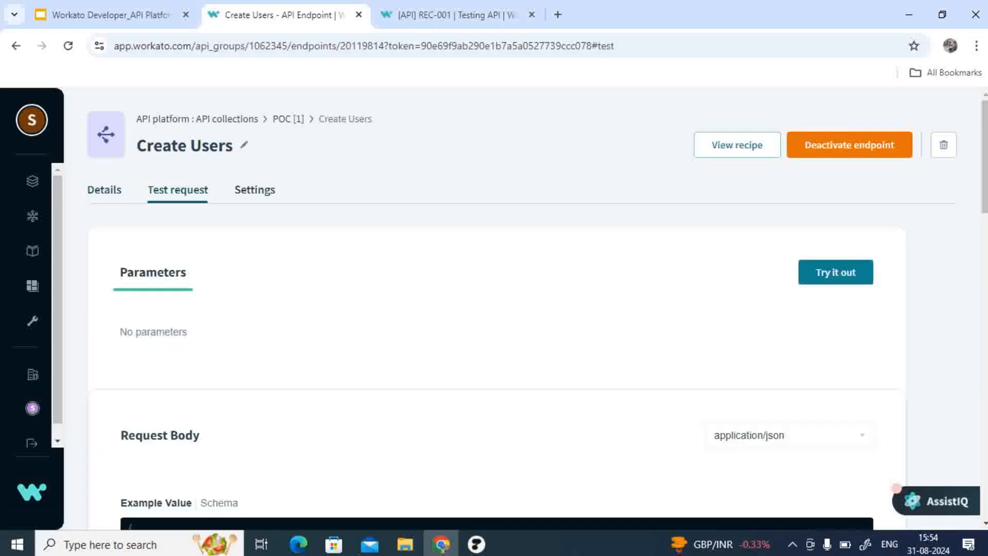
pyautogui.scroll(-4, 497, 309)
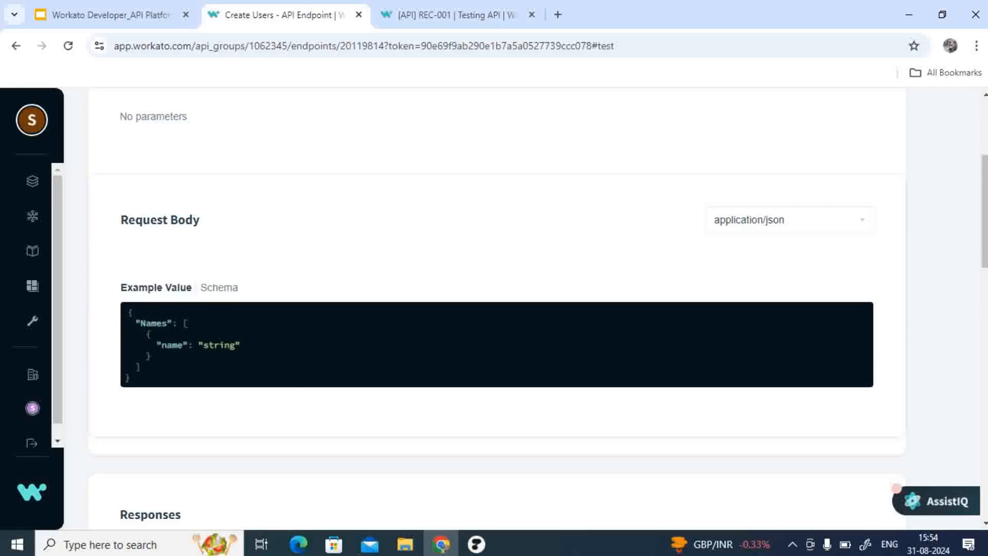
pyautogui.moveTo(128, 310); pyautogui.dragTo(132, 378)
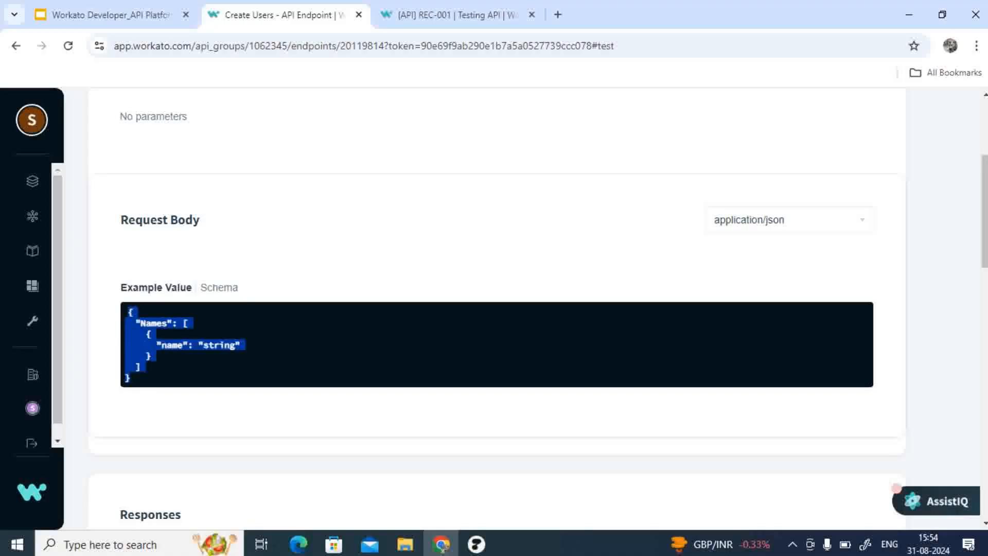
pyautogui.scroll(4, 498, 309)
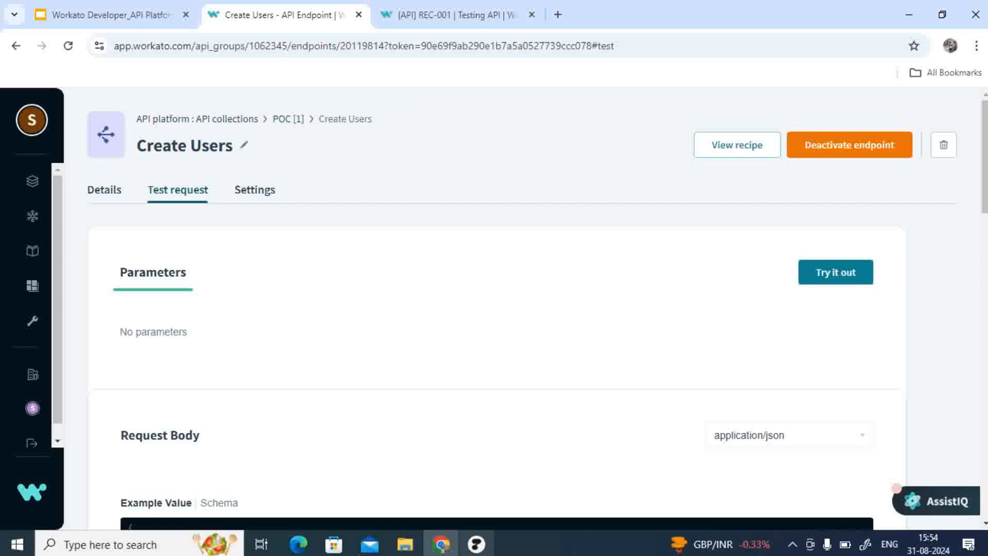
pyautogui.moveTo(476, 544)
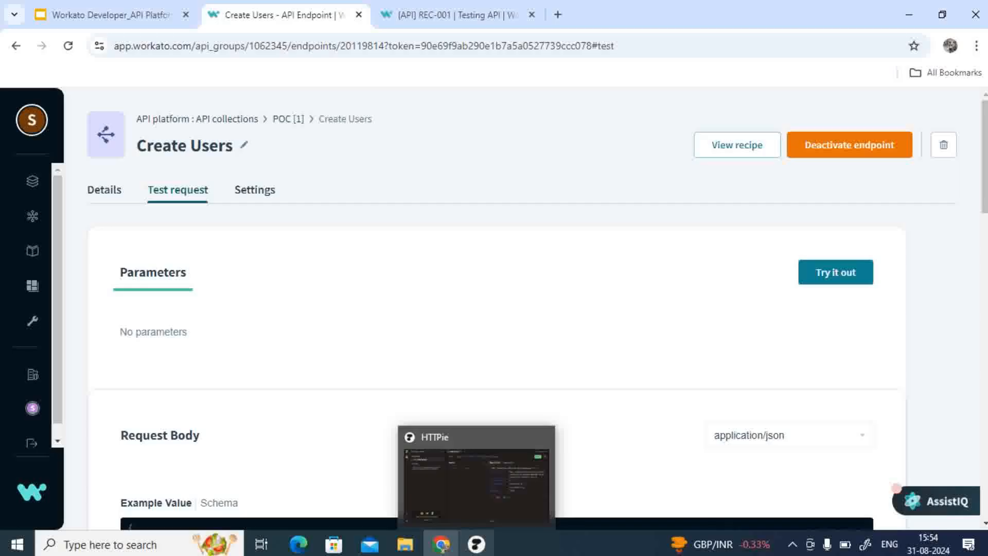
pyautogui.scroll(-2, 537, 306)
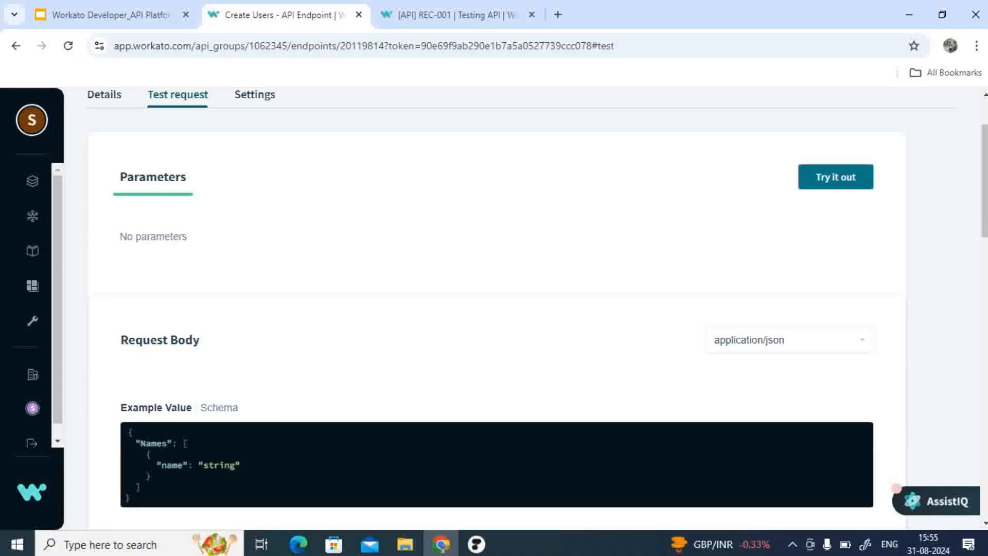
pyautogui.click(836, 176)
# Step: Set the first name value in the request body to Shiva and add a trailing comma
pyautogui.scroll(-2, 836, 176)
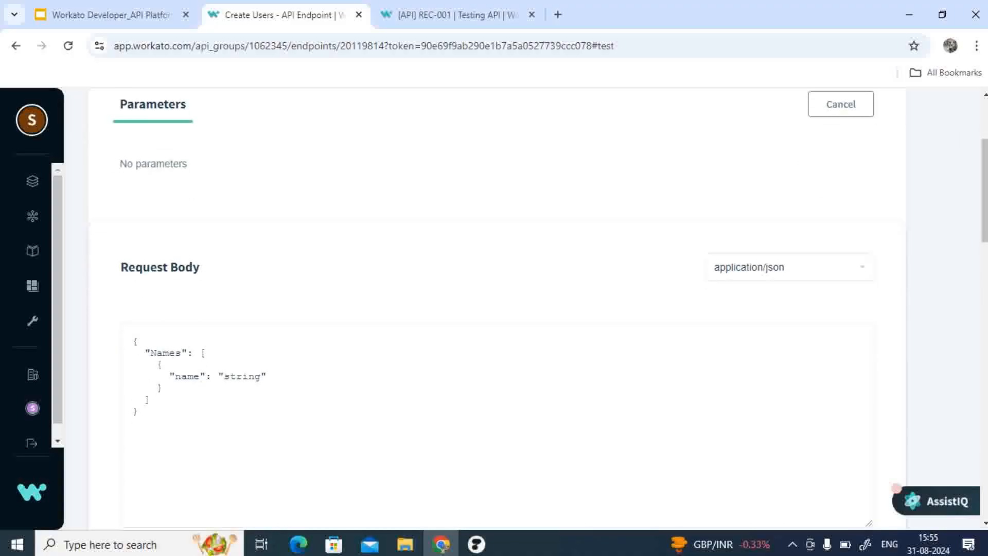
pyautogui.scroll(3, 522, 304)
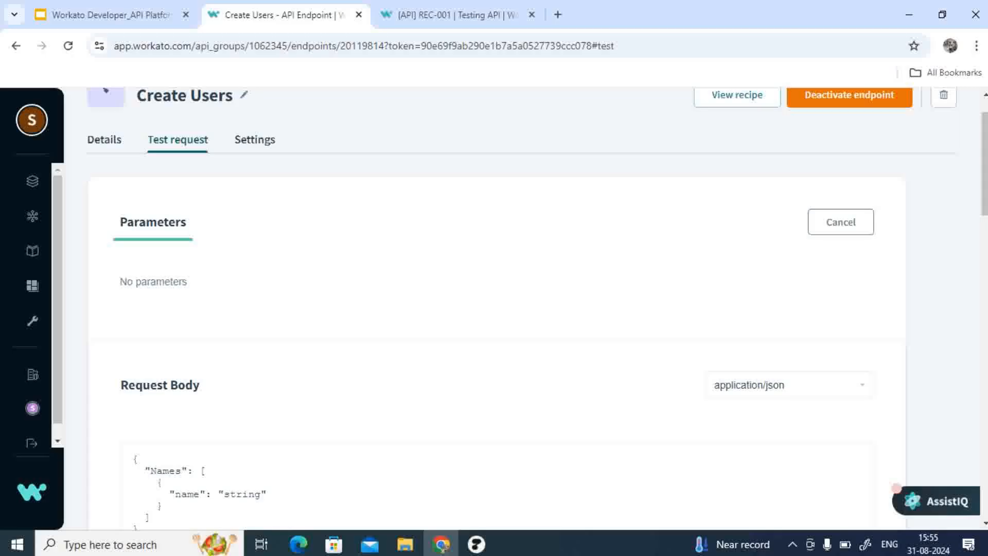
pyautogui.scroll(-3, 496, 309)
pyautogui.doubleClick(242, 329)
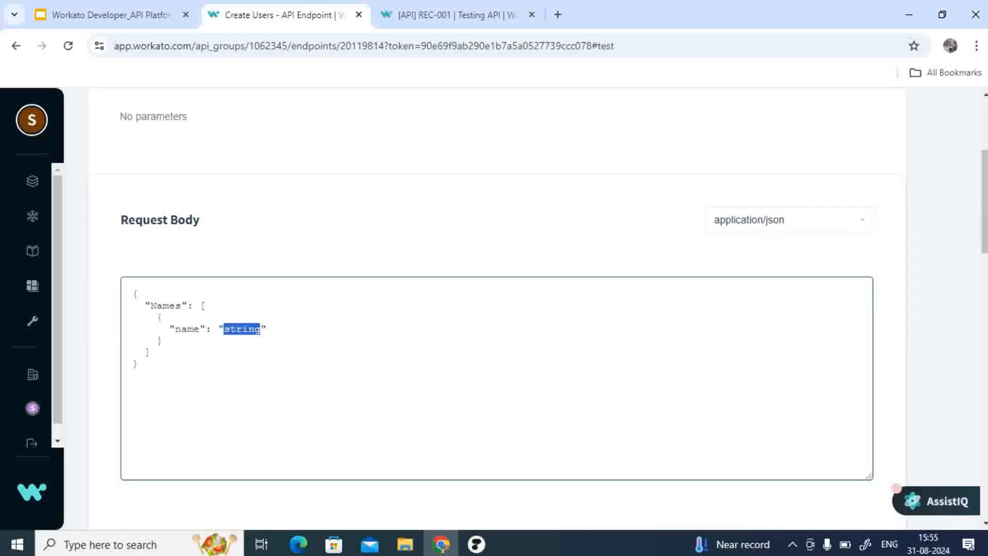
pyautogui.press('BackSpace')
pyautogui.write('Shiva')
pyautogui.press('Right')
pyautogui.write(',')
pyautogui.press('Return')
# Step: Duplicate the name entry in the request body and set the copy's name to Anand
pyautogui.moveTo(158, 318); pyautogui.dragTo(158, 340)
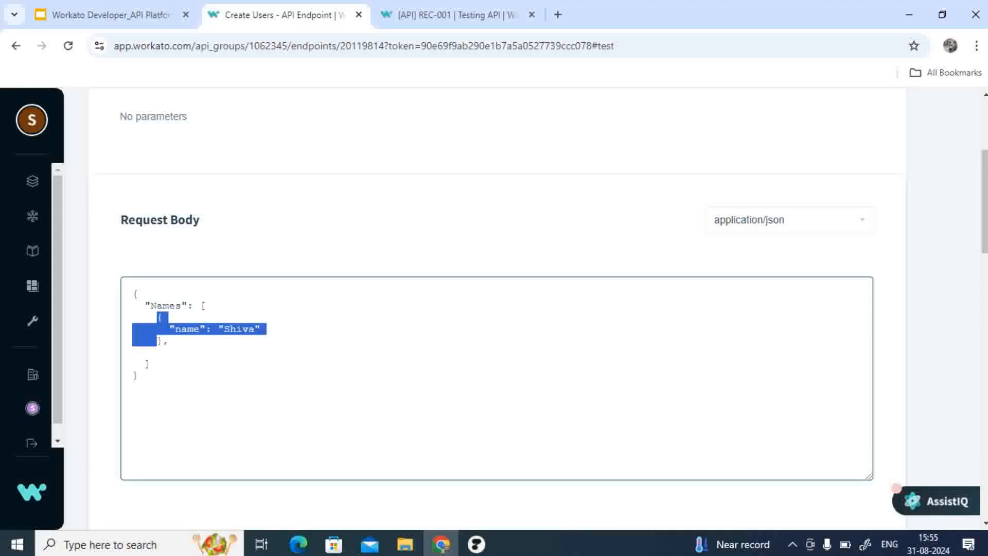
pyautogui.hotkey('shift', 'Right')
pyautogui.hotkey('ctrl', 'c')
pyautogui.press('Down')
pyautogui.press('Down')
pyautogui.hotkey('shift', 'Up')
pyautogui.press('Left')
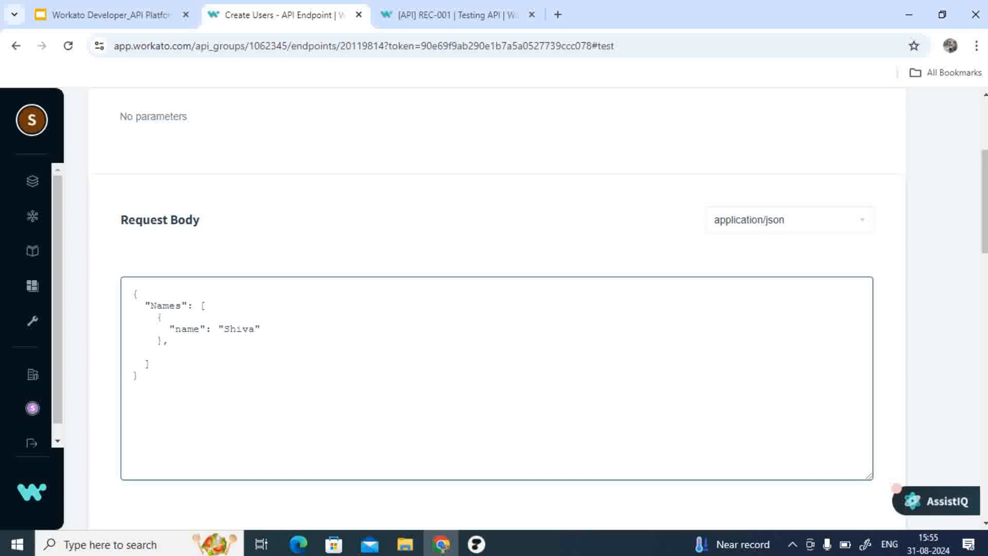
pyautogui.hotkey('ctrl', 'v')
pyautogui.doubleClick(239, 364)
pyautogui.write('Anand')
# Step: Add a third name entry to the request body with the name Aditya
pyautogui.press('Down')
pyautogui.write(',')
pyautogui.hotkey('ctrl', 'v')
pyautogui.doubleClick(230, 399)
pyautogui.write('Adity')
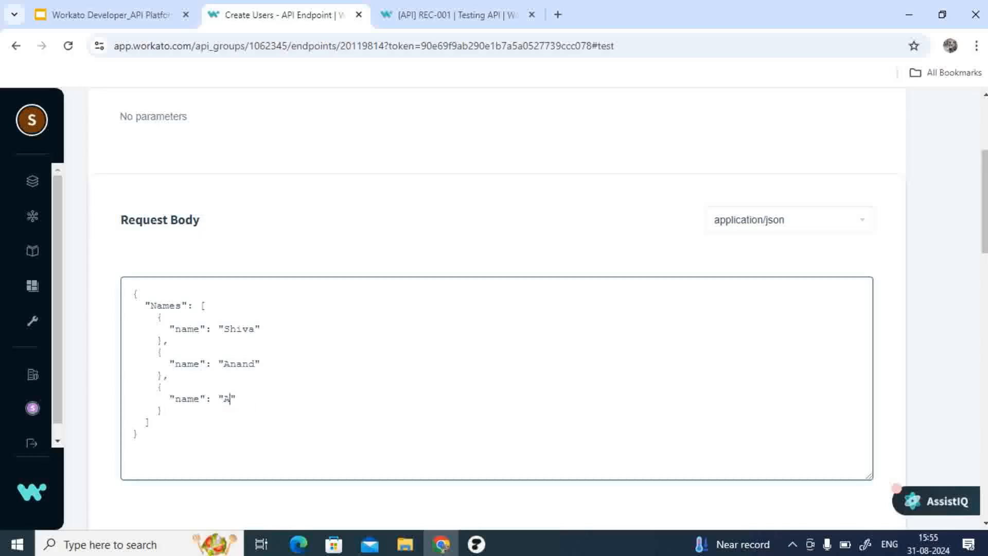
pyautogui.write('a')
# Step: Add a fourth name entry to the request body with the name Akshay
pyautogui.press('Return')
pyautogui.hotkey('ctrl', 'v')
pyautogui.doubleClick(236, 433)
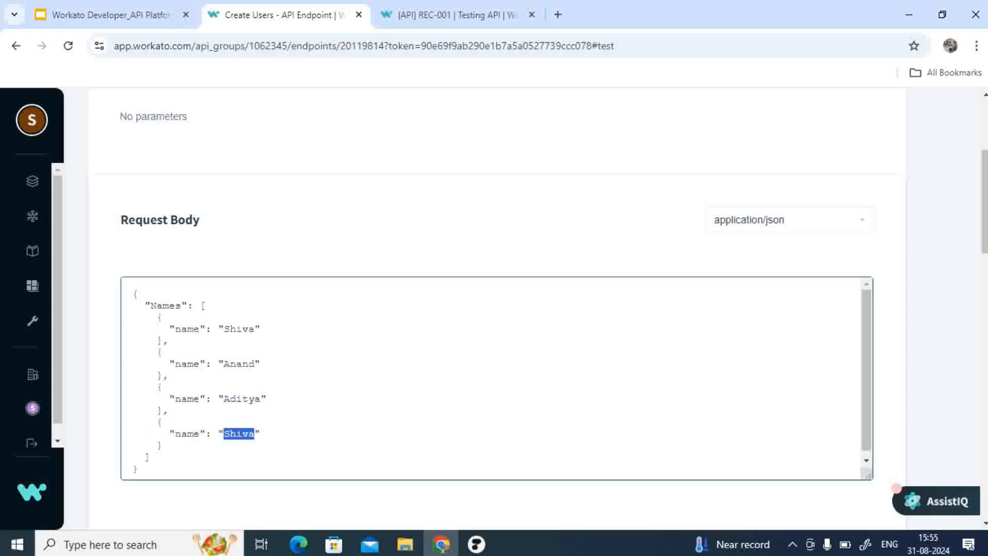
pyautogui.press('BackSpace')
pyautogui.scroll(-5, 494, 309)
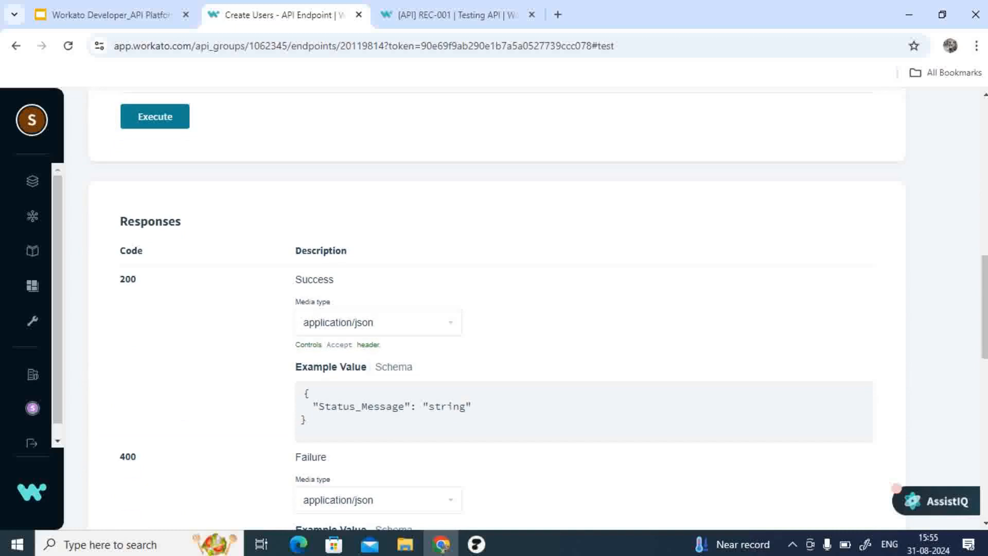
pyautogui.scroll(7, 494, 309)
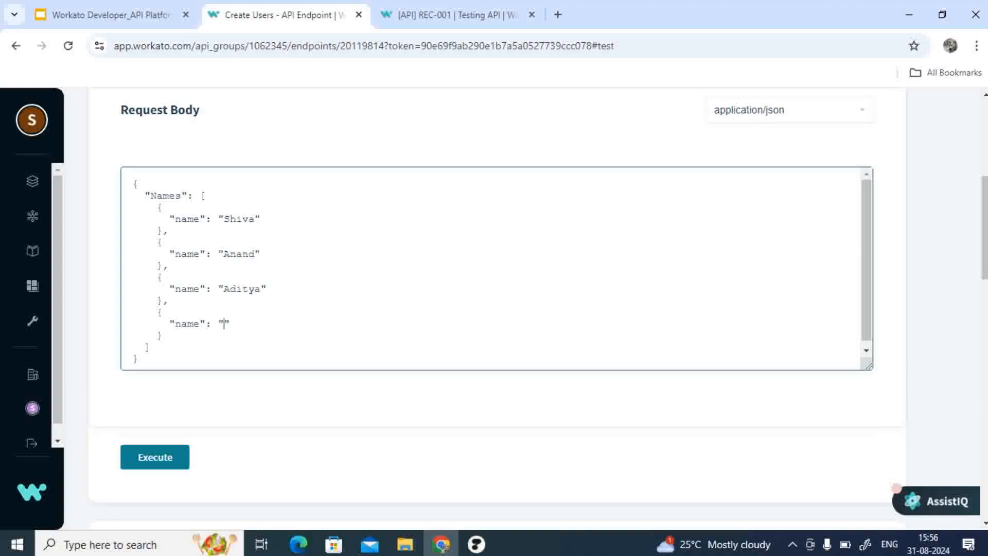
pyautogui.write('Akshay')
# Step: Execute the test request and review the server response
pyautogui.click(155, 457)
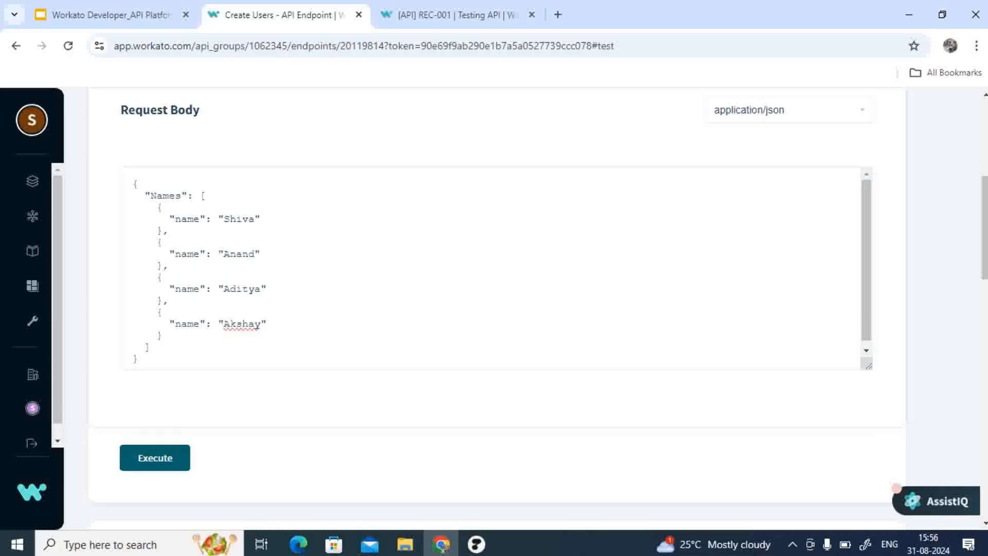
pyautogui.scroll(-4, 494, 309)
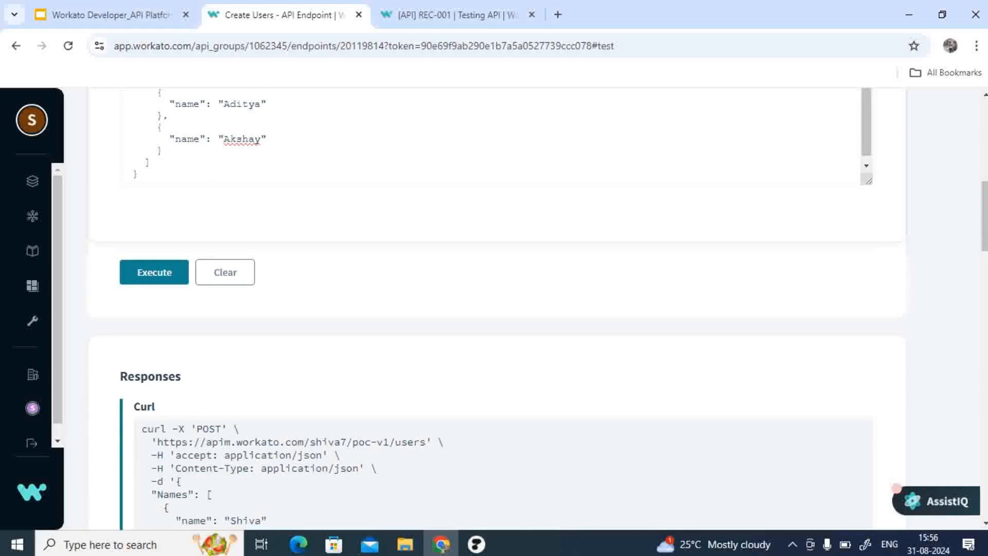
pyautogui.scroll(-5, 494, 309)
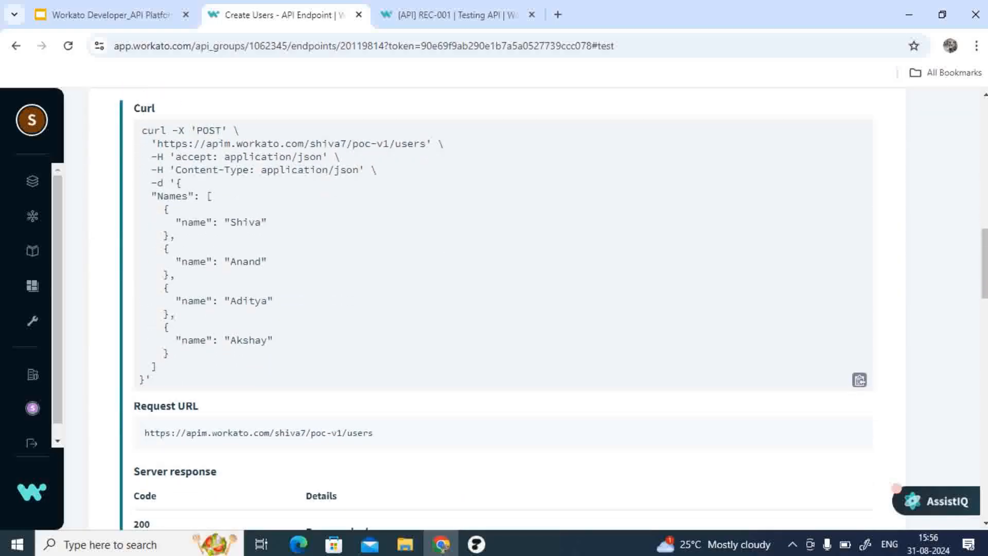
pyautogui.scroll(-5, 494, 309)
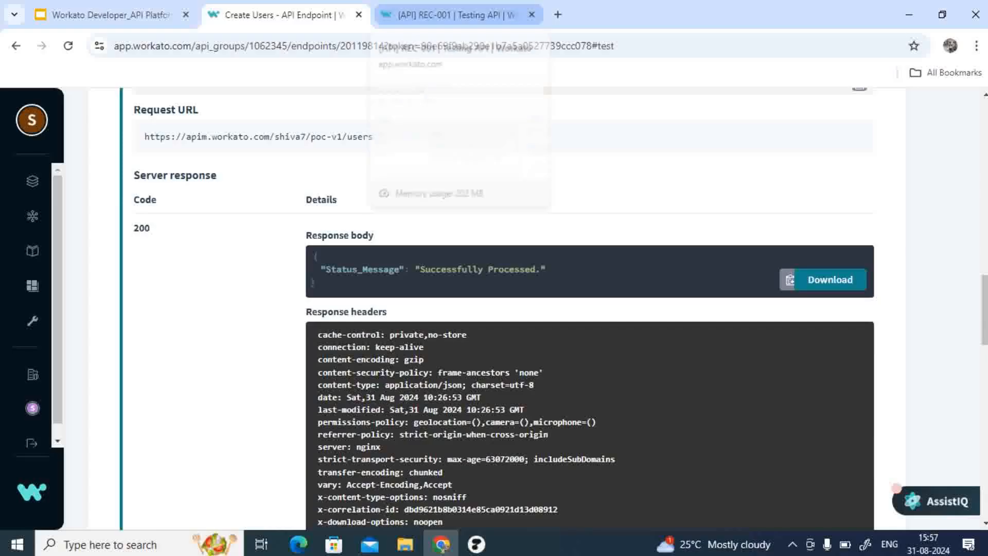
# Step: Open the latest job of the recipe and inspect the outputs of the IF and FOR EACH steps
pyautogui.click(453, 15)
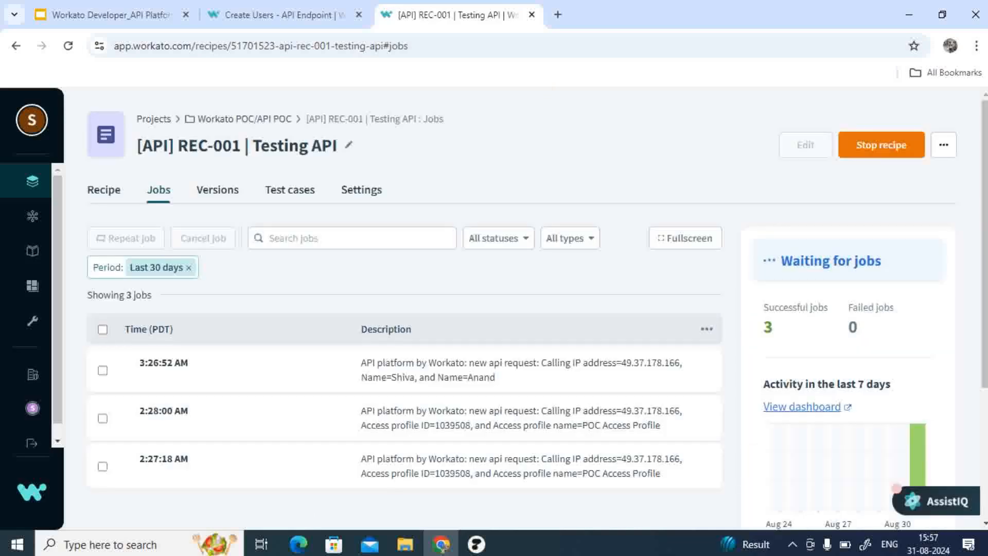
pyautogui.scroll(-2, 329, 329)
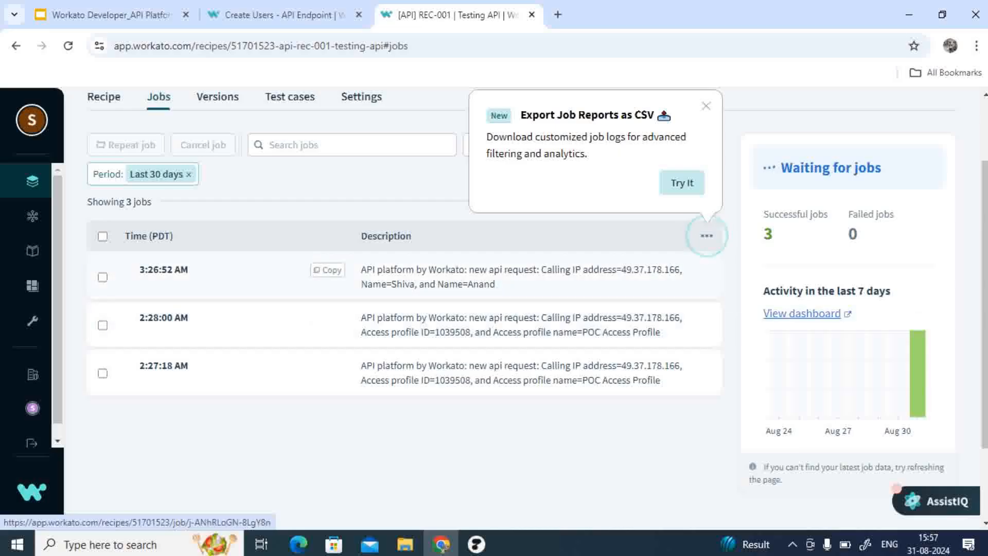
pyautogui.click(499, 281)
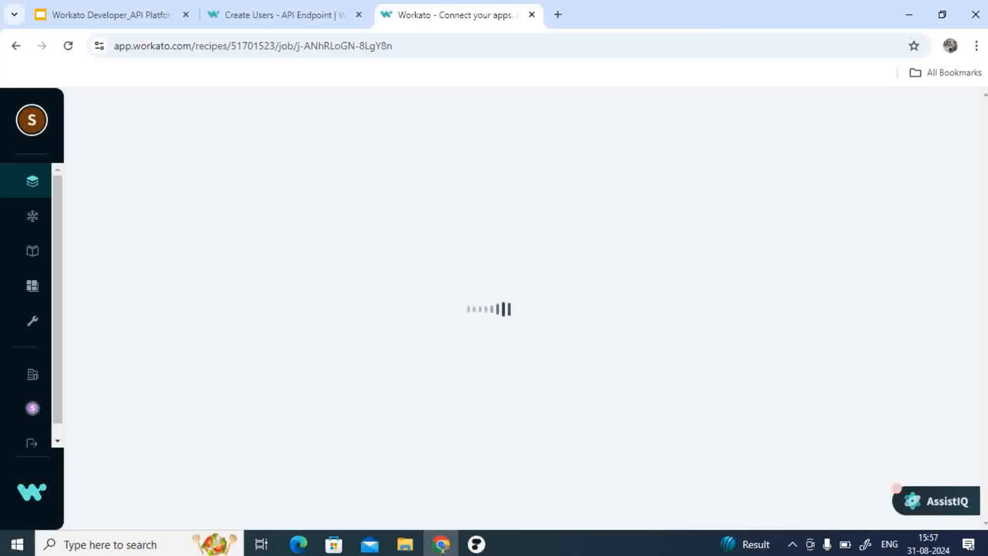
pyautogui.scroll(-4, 386, 288)
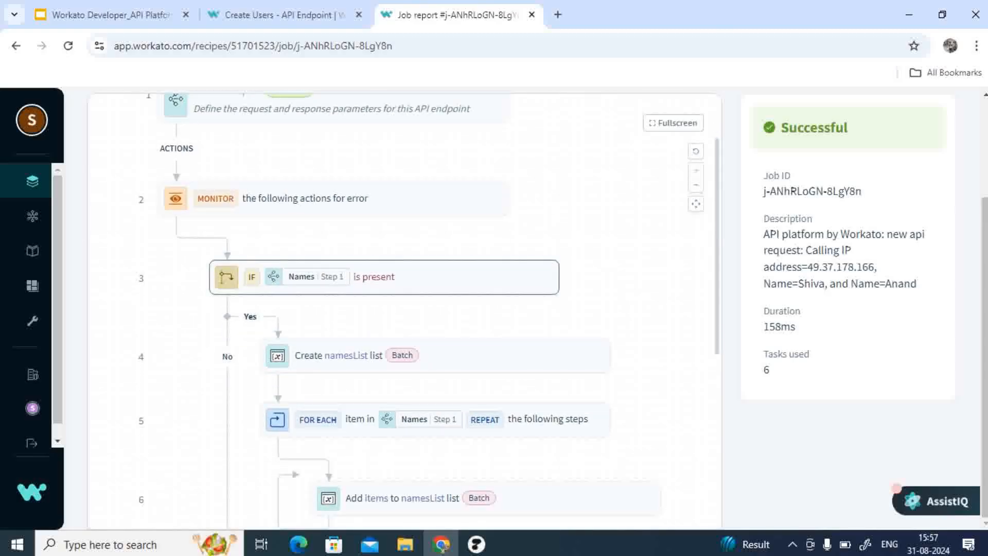
pyautogui.click(381, 278)
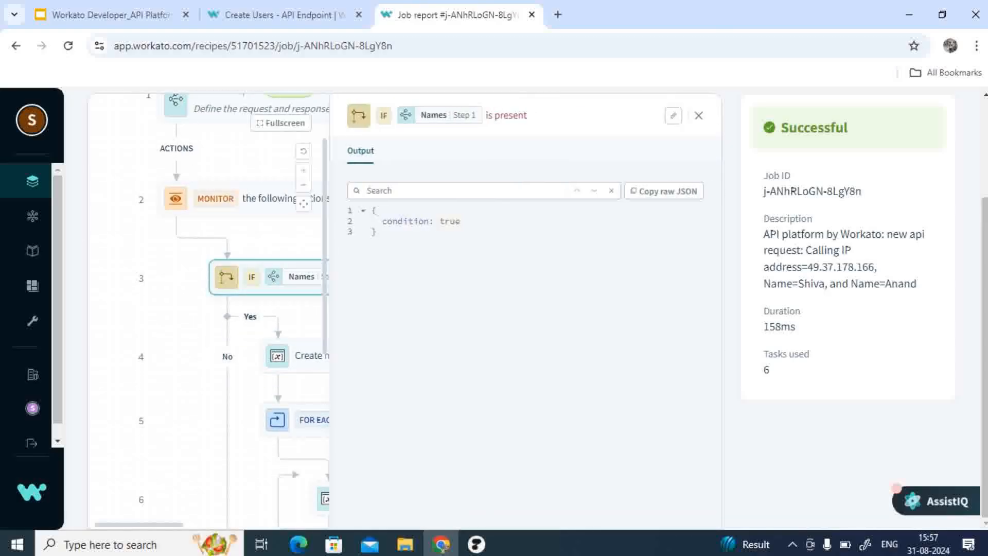
pyautogui.click(698, 116)
pyautogui.scroll(-2, 404, 311)
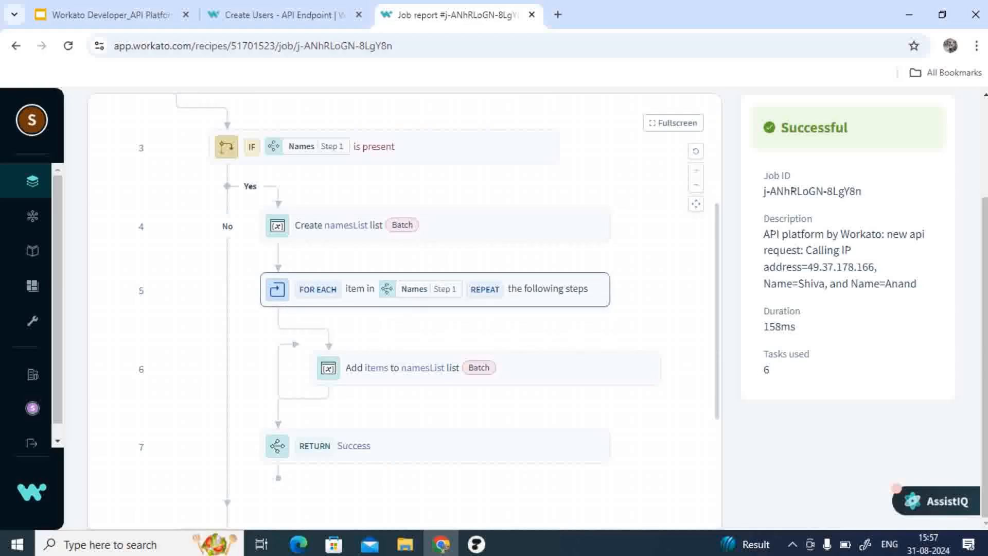
pyautogui.click(434, 289)
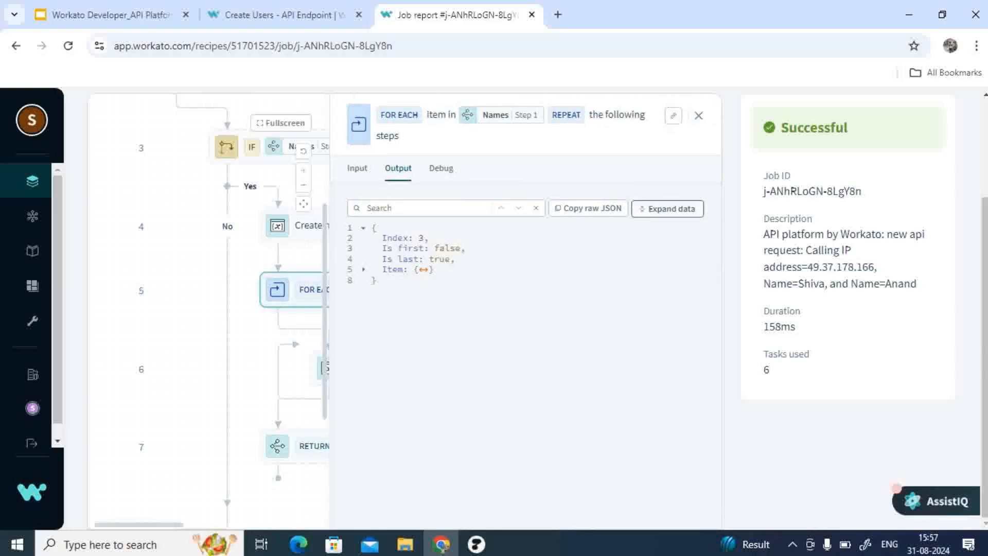
pyautogui.click(667, 209)
pyautogui.click(698, 115)
pyautogui.scroll(-2, 485, 288)
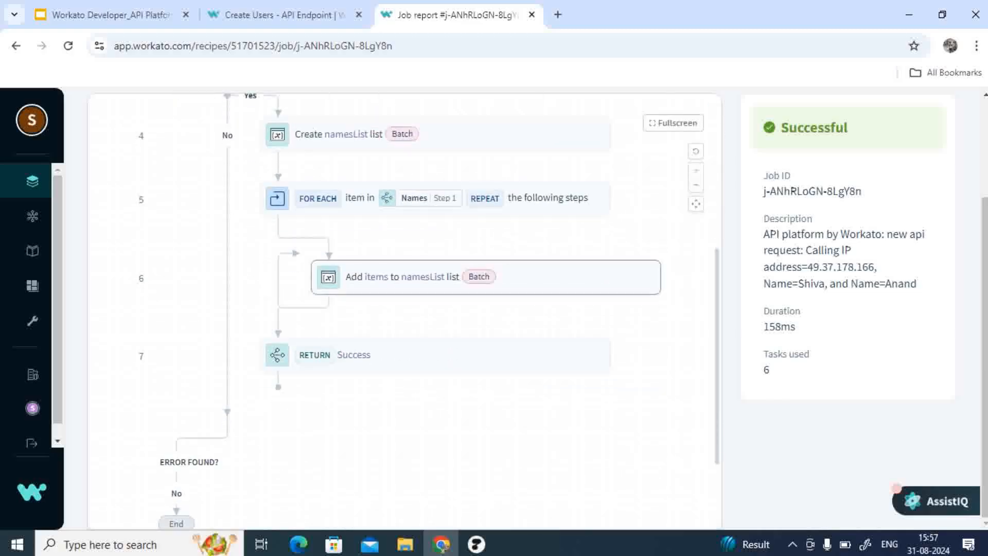
# Step: Inspect the input and output data of the Add items to namesList list step in that job
pyautogui.click(486, 277)
pyautogui.scroll(2, 486, 278)
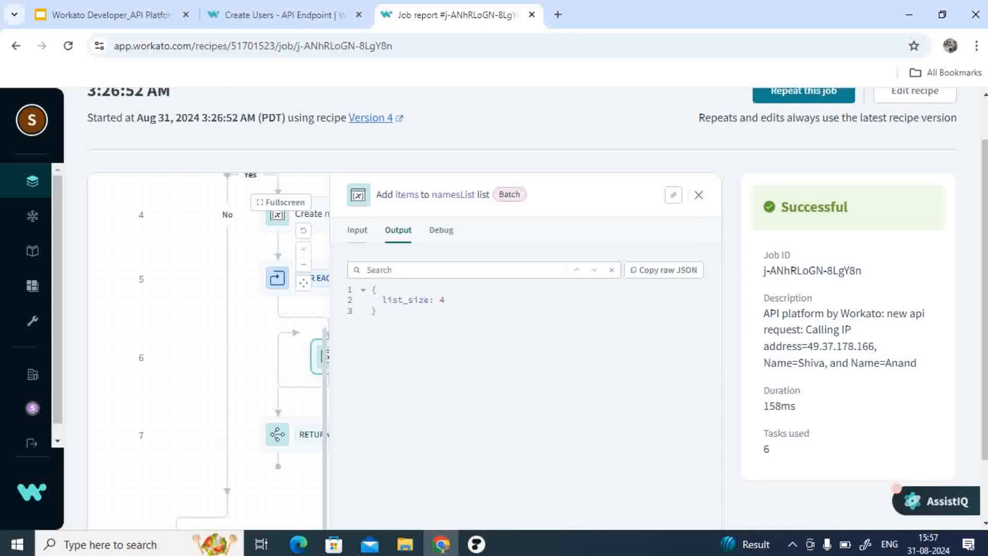
pyautogui.click(357, 230)
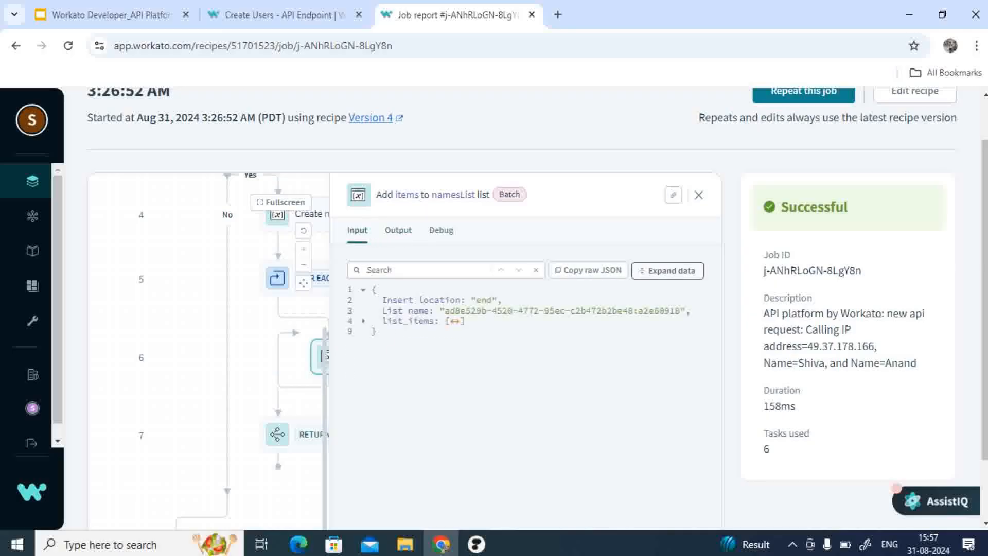
pyautogui.click(667, 270)
pyautogui.scroll(-1, 668, 269)
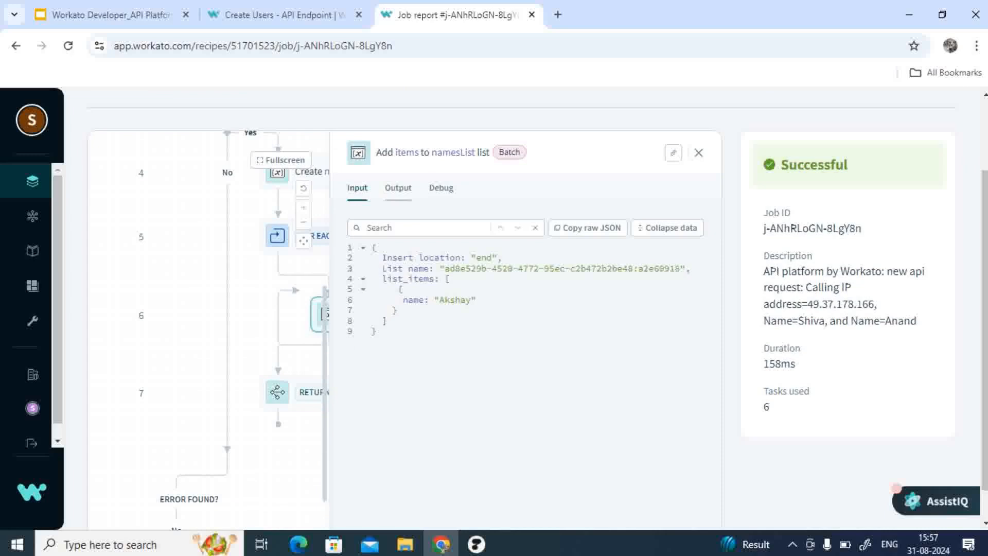
pyautogui.click(397, 187)
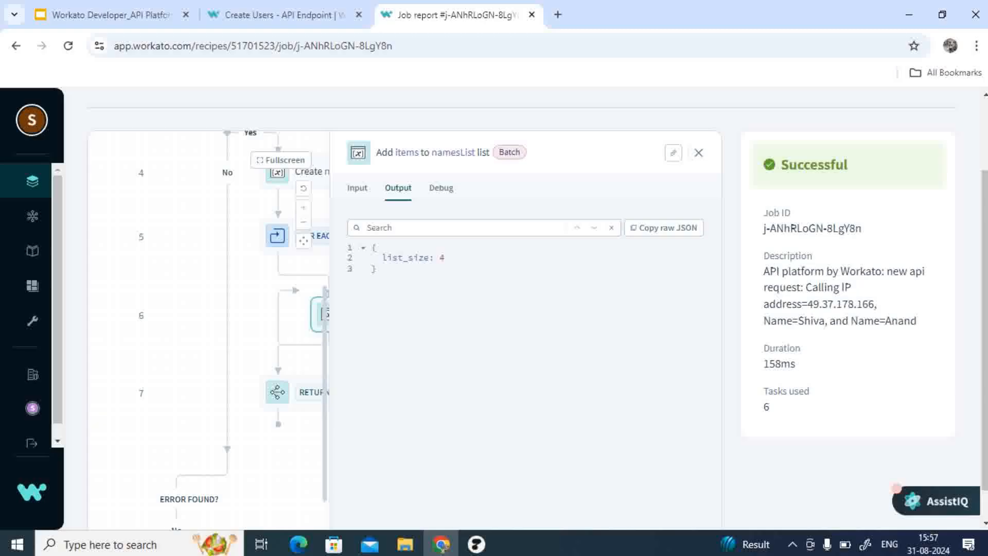
pyautogui.press('Escape')
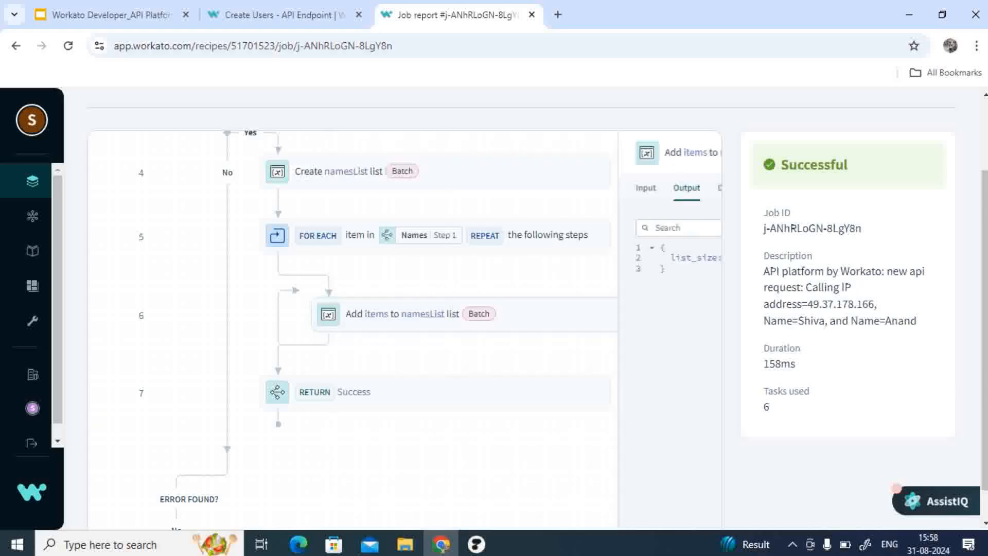
pyautogui.scroll(2, 848, 309)
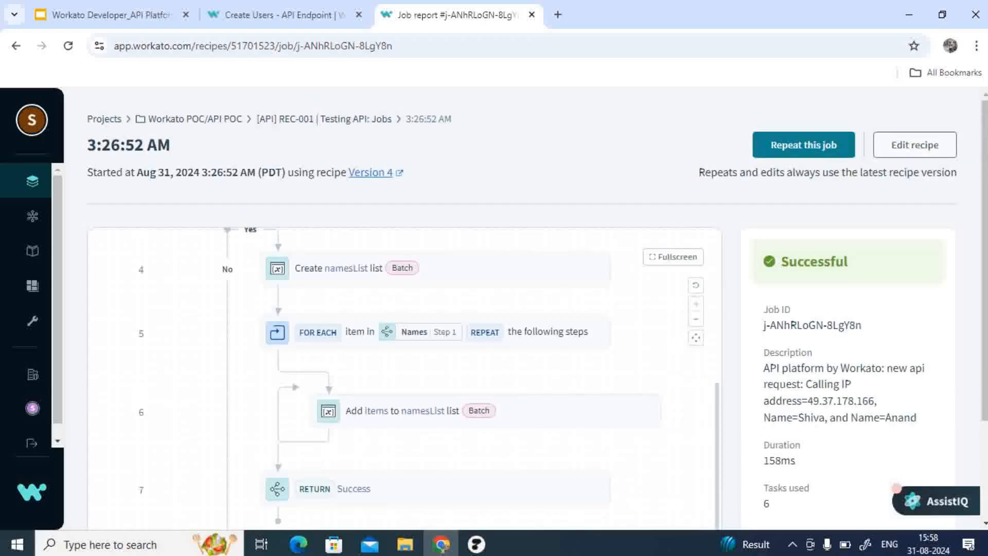
# Step: Stop the running recipe and open it for editing
pyautogui.click(915, 146)
pyautogui.click(831, 231)
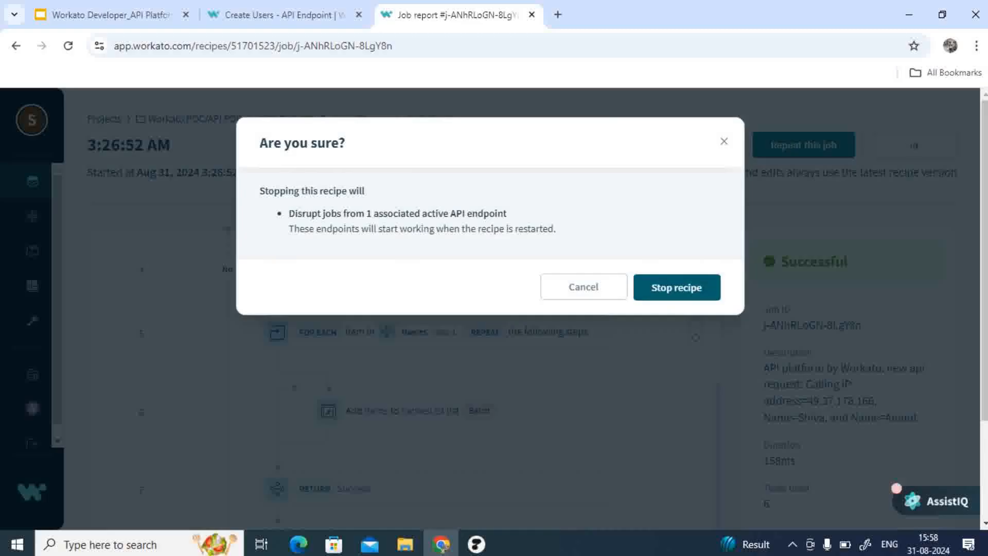
pyautogui.click(677, 287)
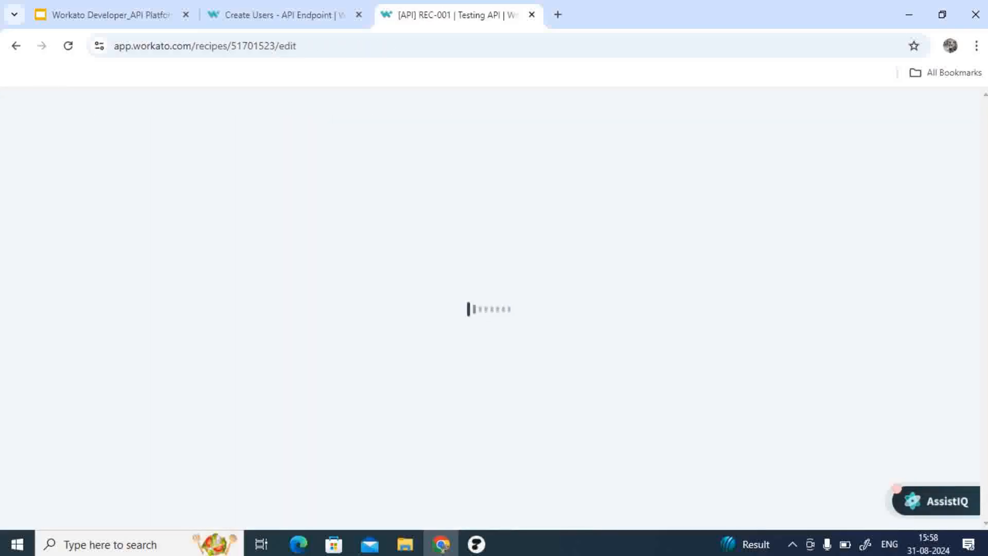
# Step: Move the Add items to namesList list step above the FOR EACH loop and skip the loop
pyautogui.scroll(-5, 489, 329)
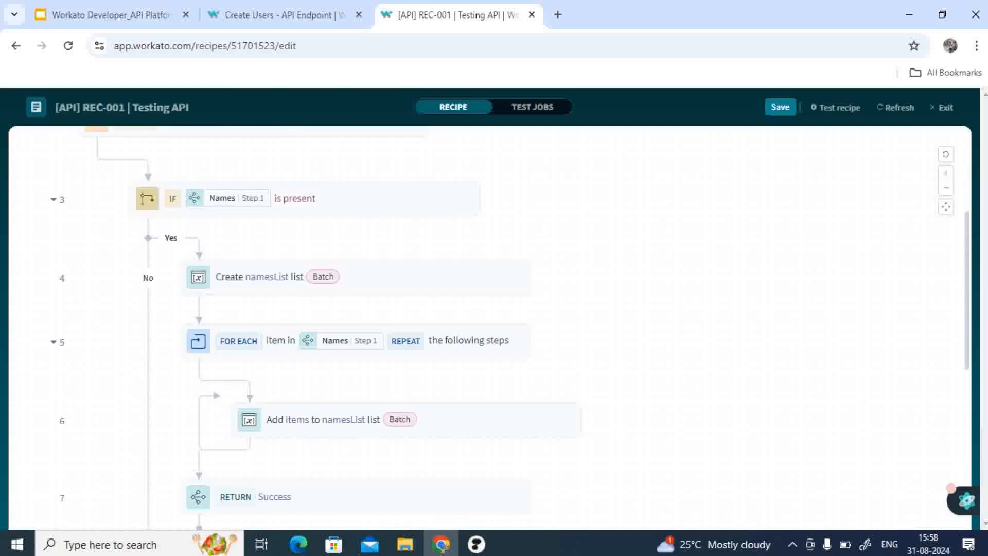
pyautogui.moveTo(319, 383); pyautogui.dragTo(273, 275)
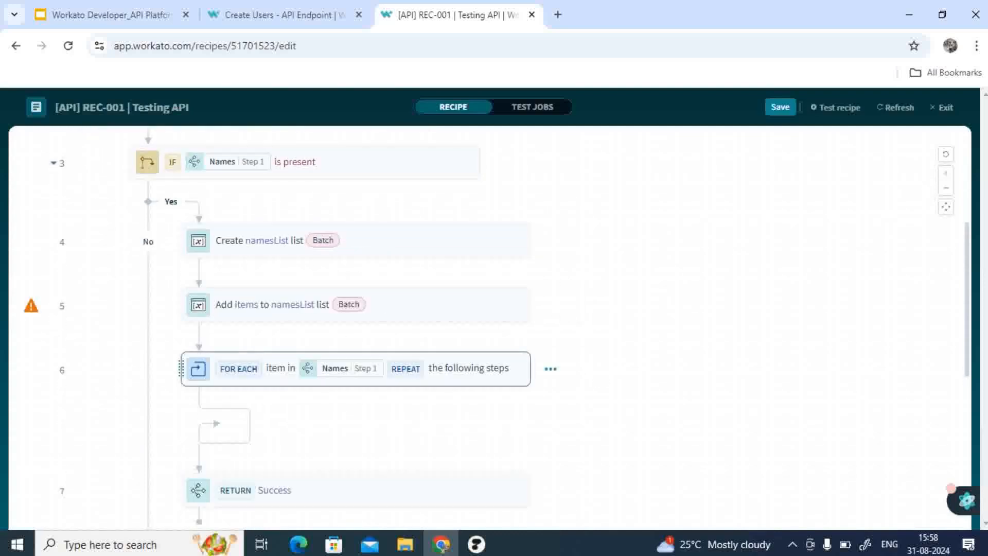
pyautogui.click(550, 368)
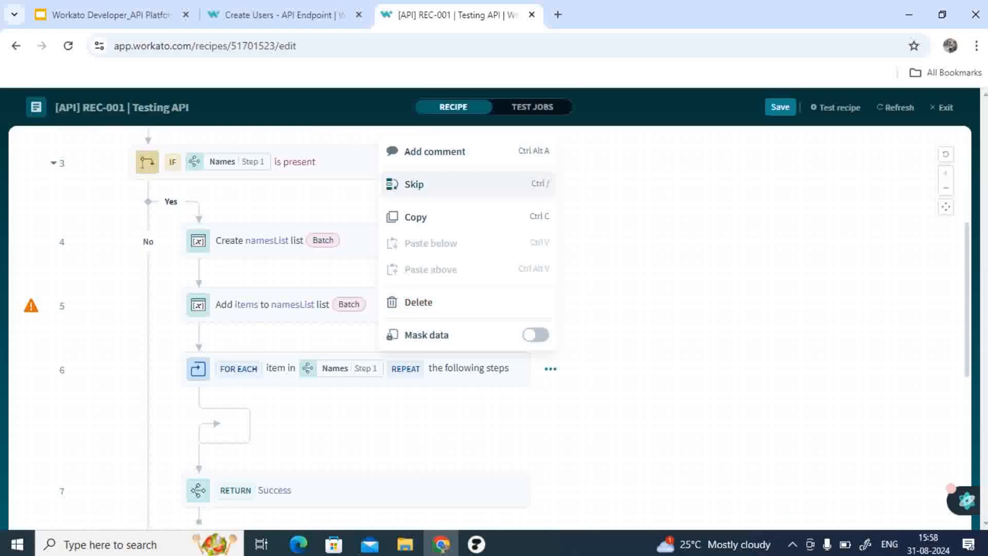
pyautogui.click(414, 185)
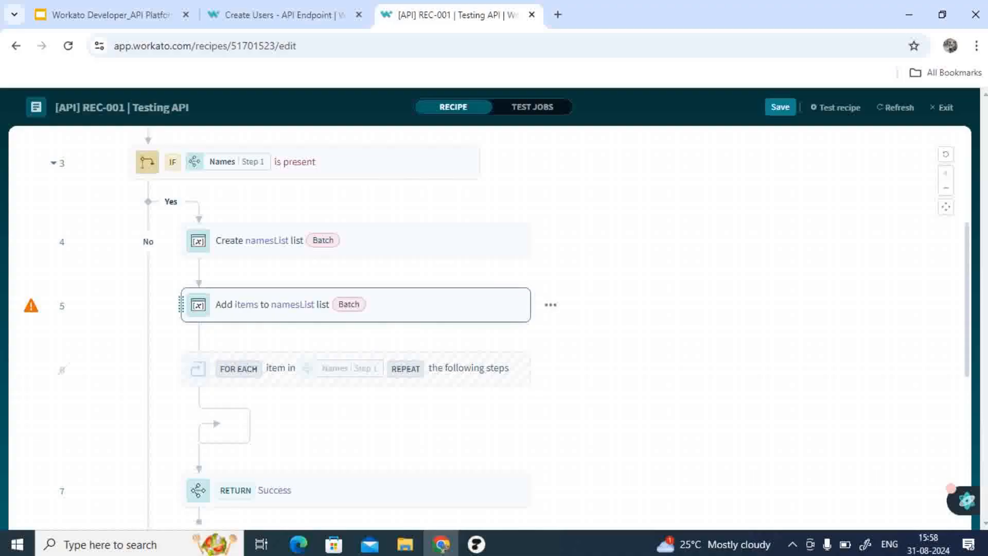
# Step: Set the Add items step's List items source list to the Names datapill from Step 1
pyautogui.click(355, 305)
pyautogui.scroll(-5, 772, 370)
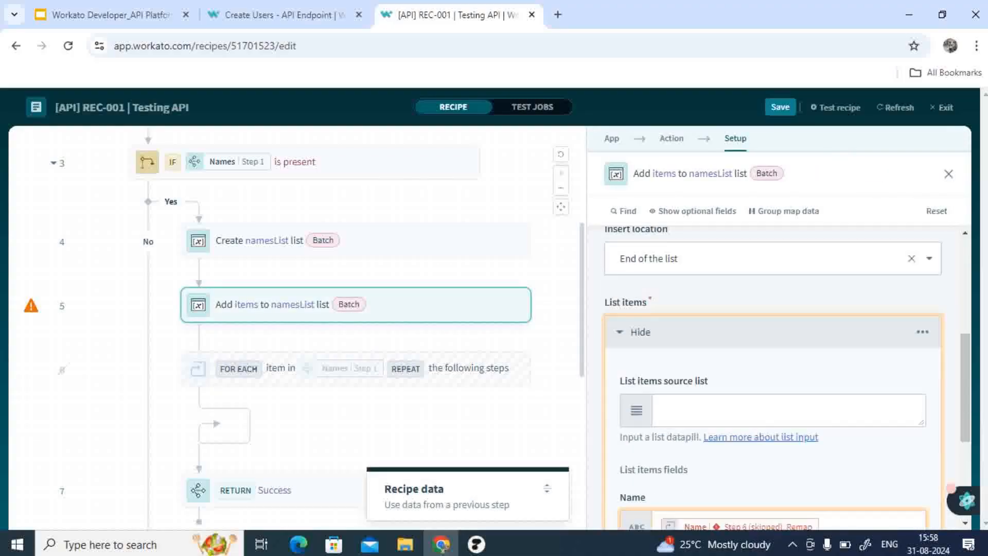
pyautogui.scroll(-1, 772, 356)
pyautogui.click(772, 294)
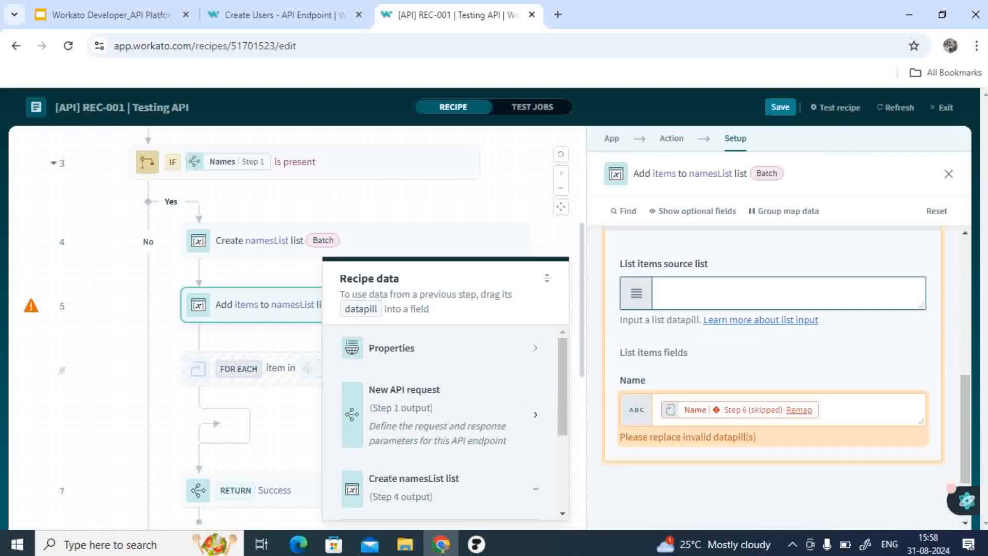
pyautogui.click(443, 414)
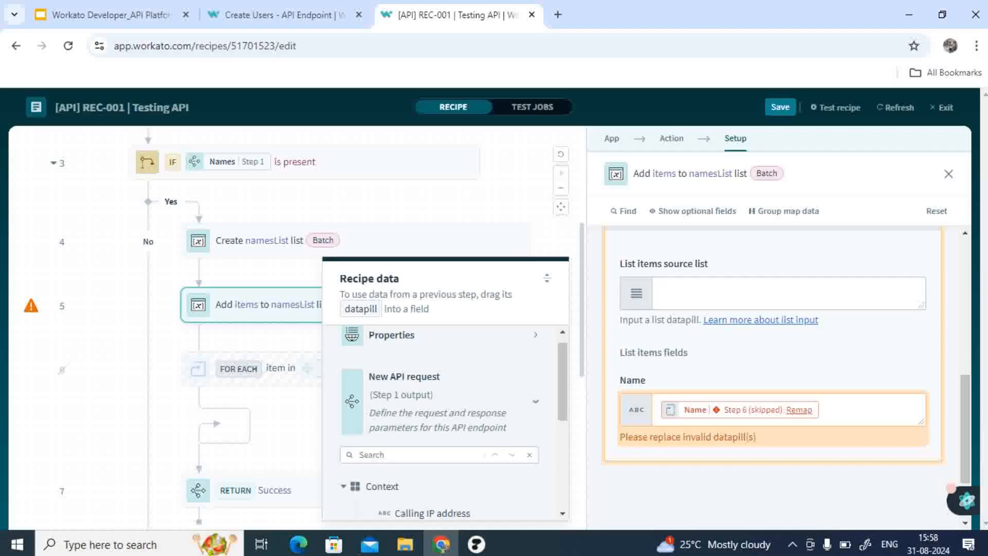
pyautogui.scroll(-2, 443, 464)
pyautogui.scroll(-1, 442, 463)
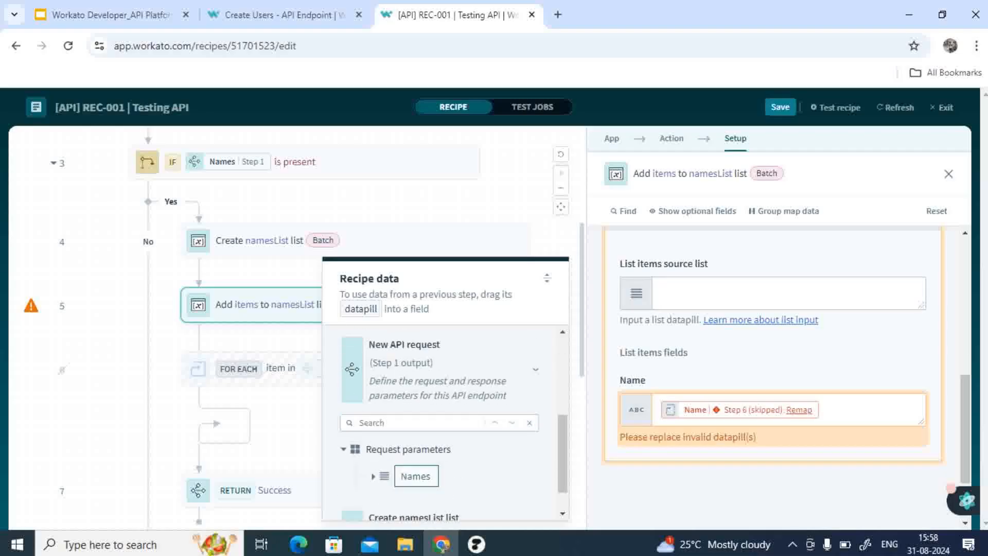
pyautogui.moveTo(415, 476); pyautogui.dragTo(772, 293)
# Step: Replace the invalid Name field mapping with the Name datapill under Names from Step 1
pyautogui.click(857, 410)
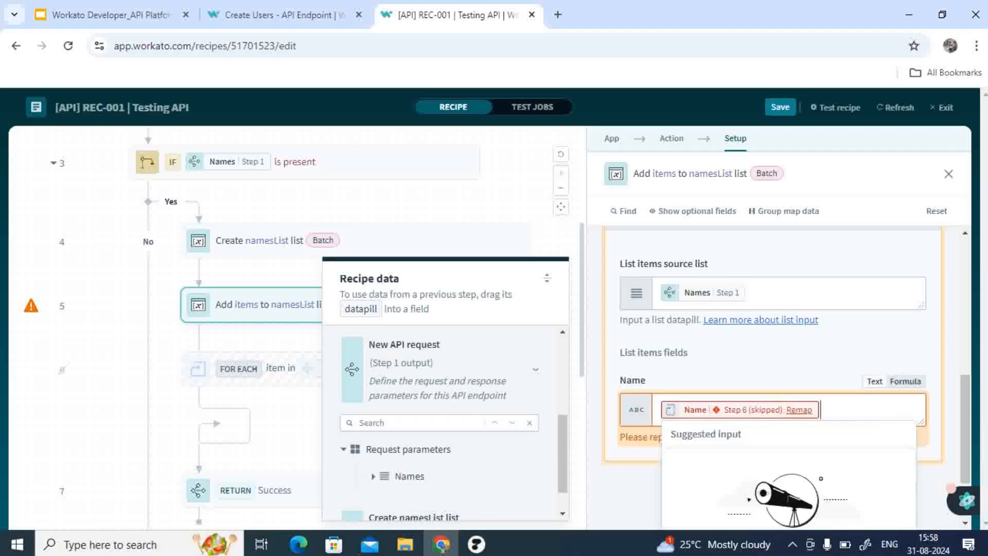
pyautogui.press('BackSpace')
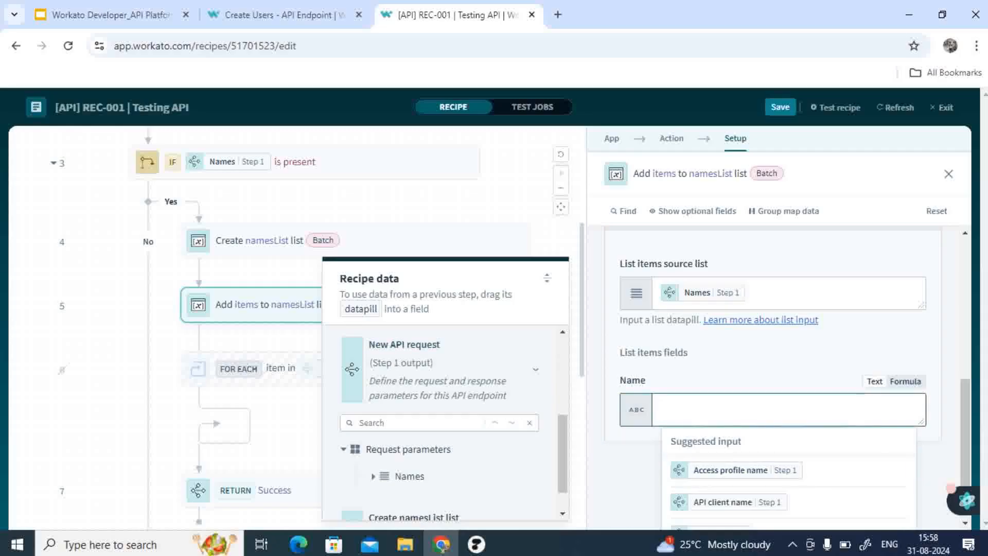
pyautogui.doubleClick(410, 476)
pyautogui.scroll(-1, 410, 476)
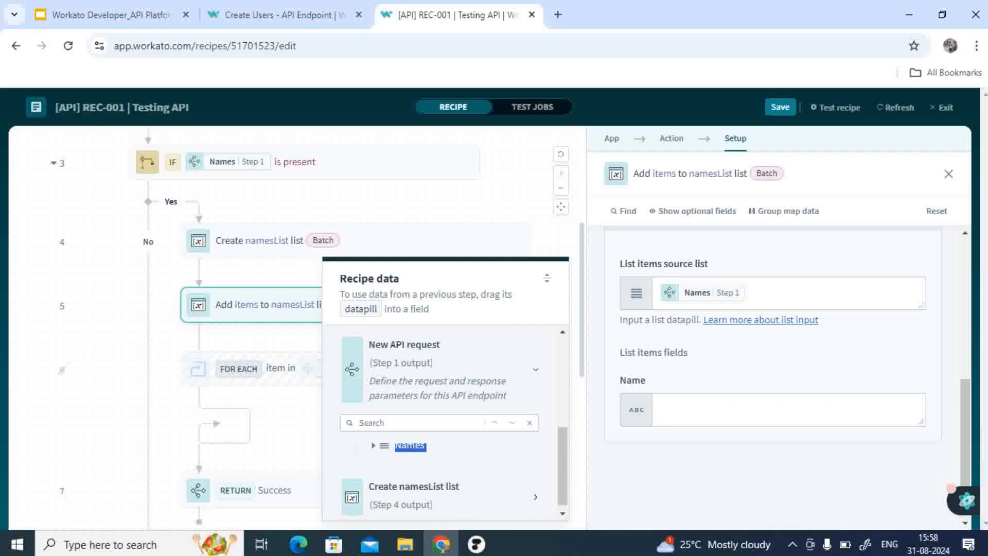
pyautogui.click(410, 446)
pyautogui.click(374, 446)
pyautogui.click(442, 472)
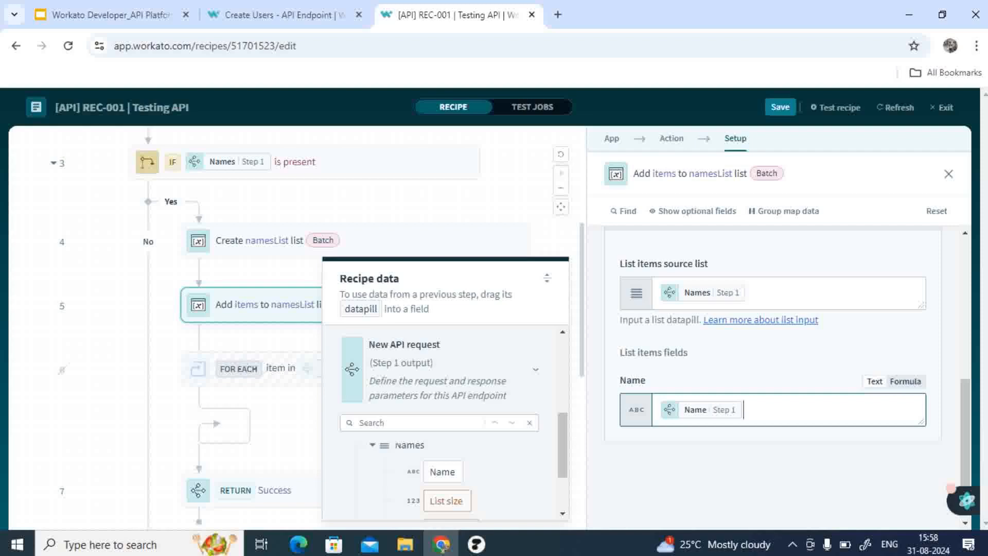
# Step: Save the recipe, exit the editor and open the recipe's Jobs list
pyautogui.click(381, 204)
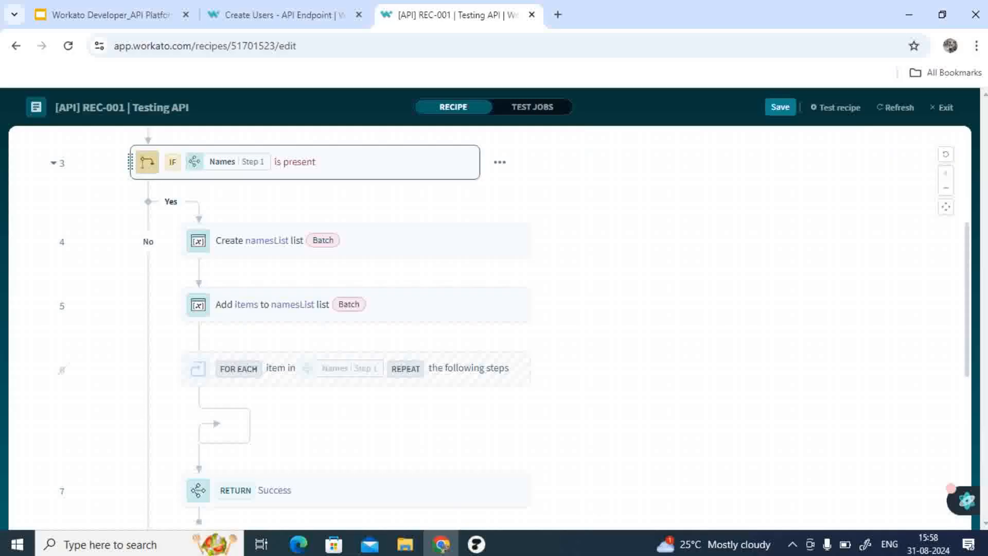
pyautogui.scroll(1, 360, 288)
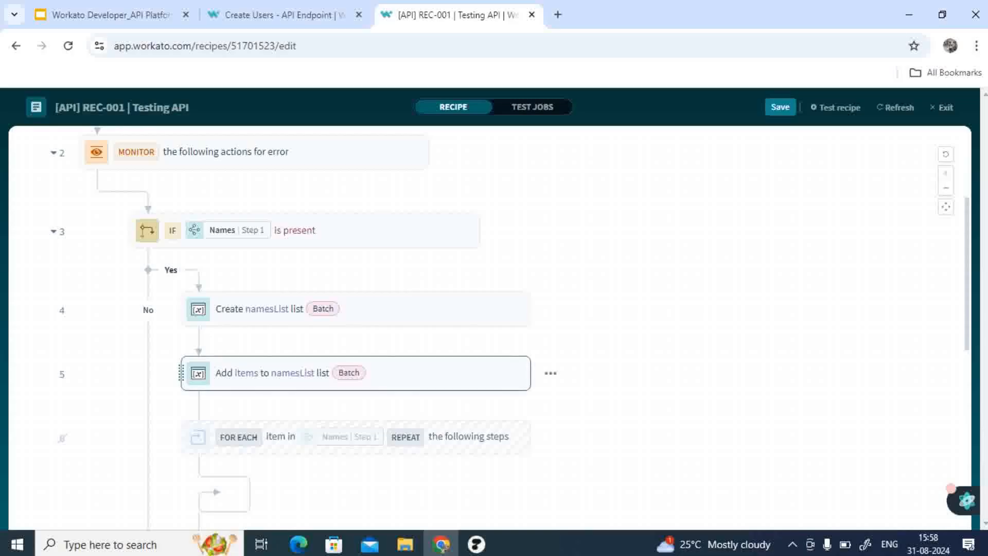
pyautogui.click(355, 373)
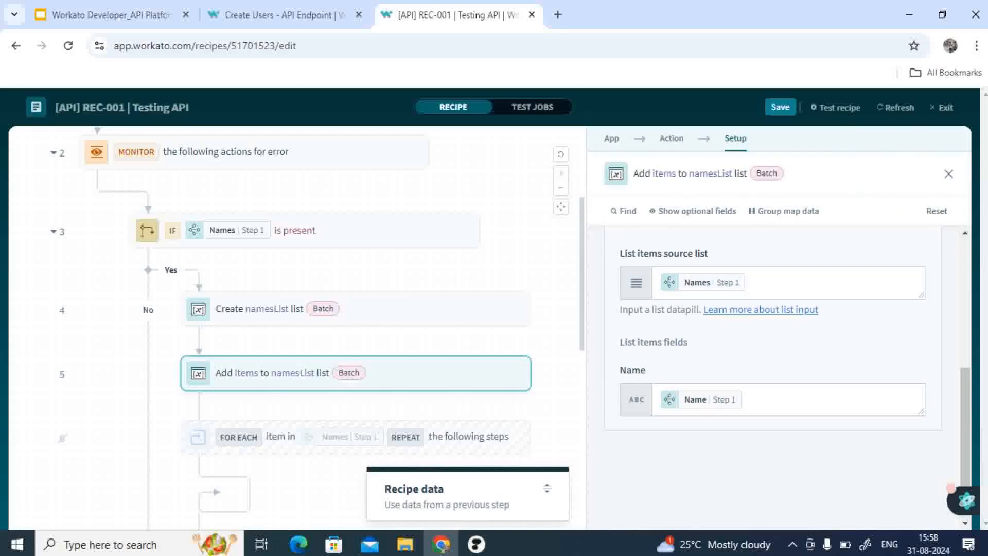
pyautogui.scroll(-1, 772, 329)
pyautogui.scroll(-3, 355, 308)
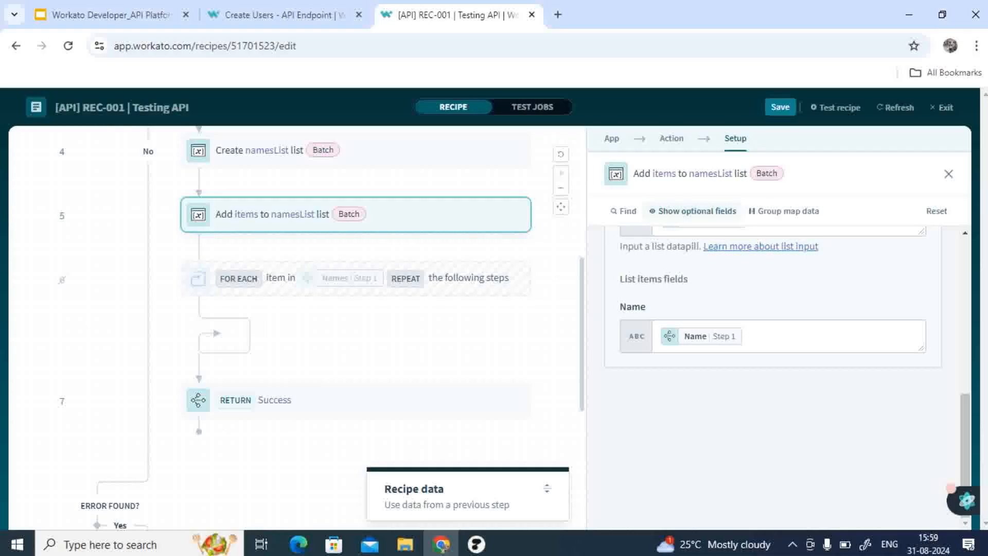
pyautogui.click(780, 107)
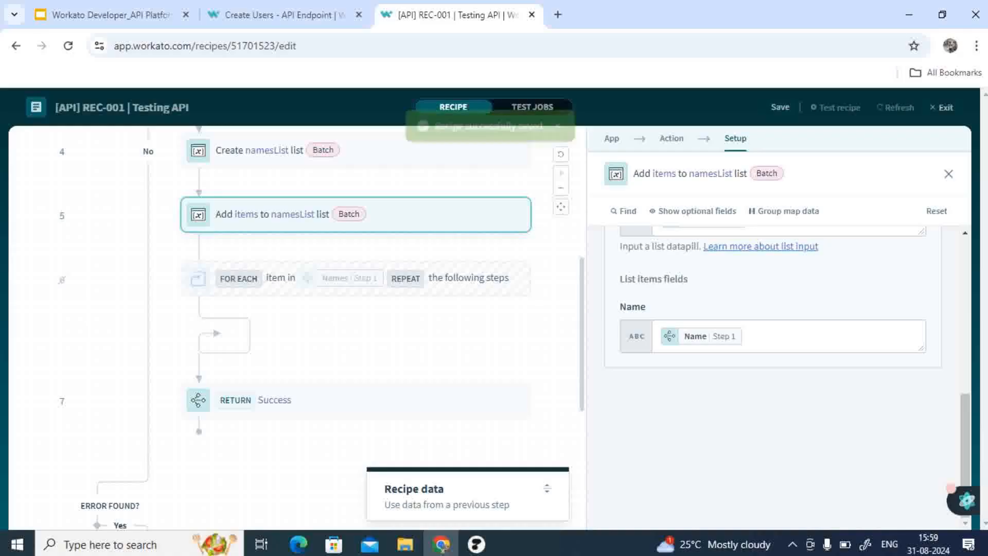
pyautogui.click(942, 107)
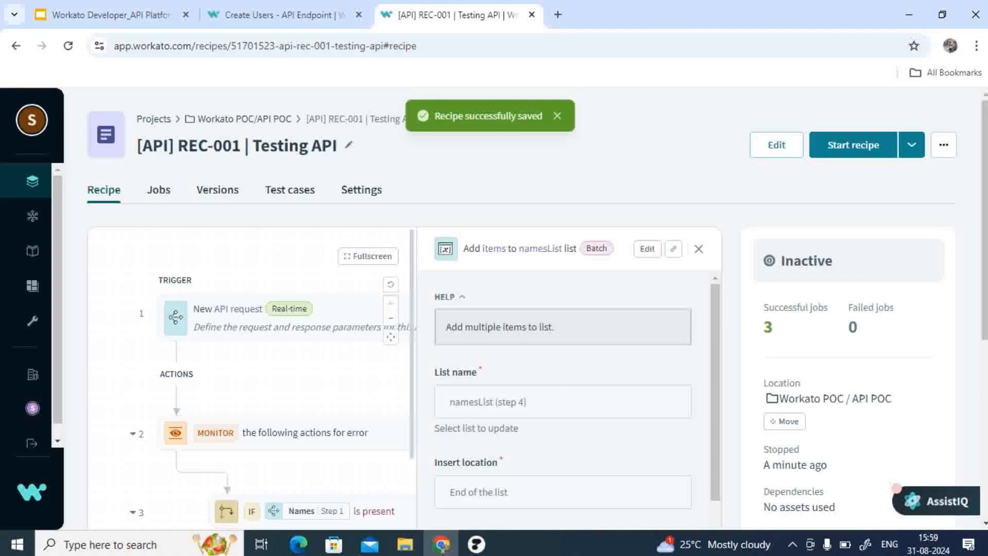
pyautogui.click(159, 190)
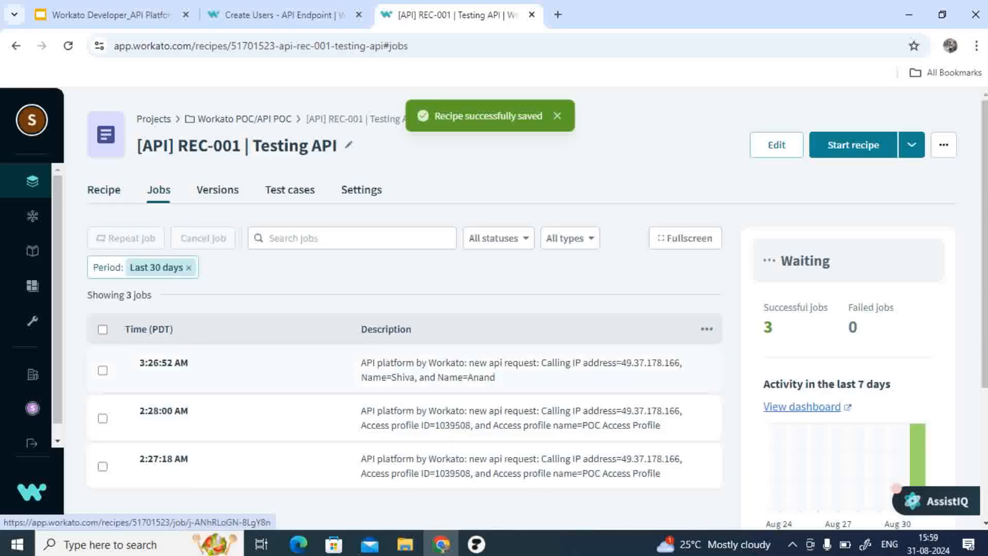
# Step: Open the 3:26:52 AM job and repeat it with the latest recipe version
pyautogui.click(165, 360)
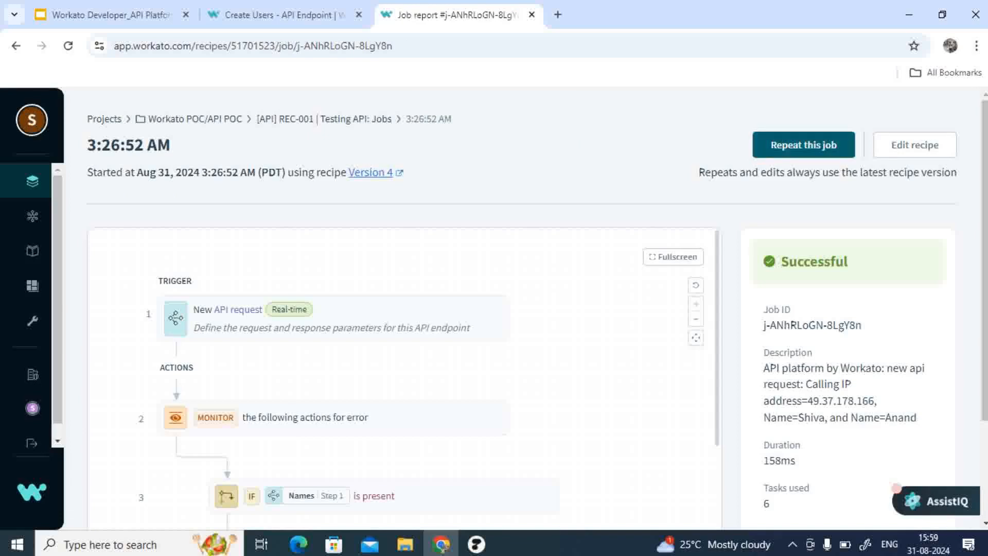
pyautogui.click(803, 145)
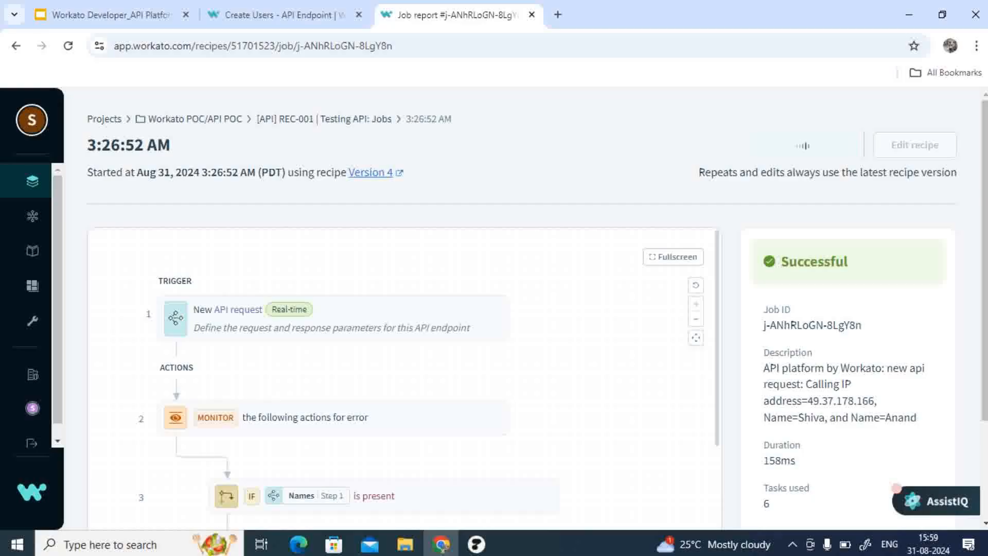
pyautogui.scroll(-9, 401, 308)
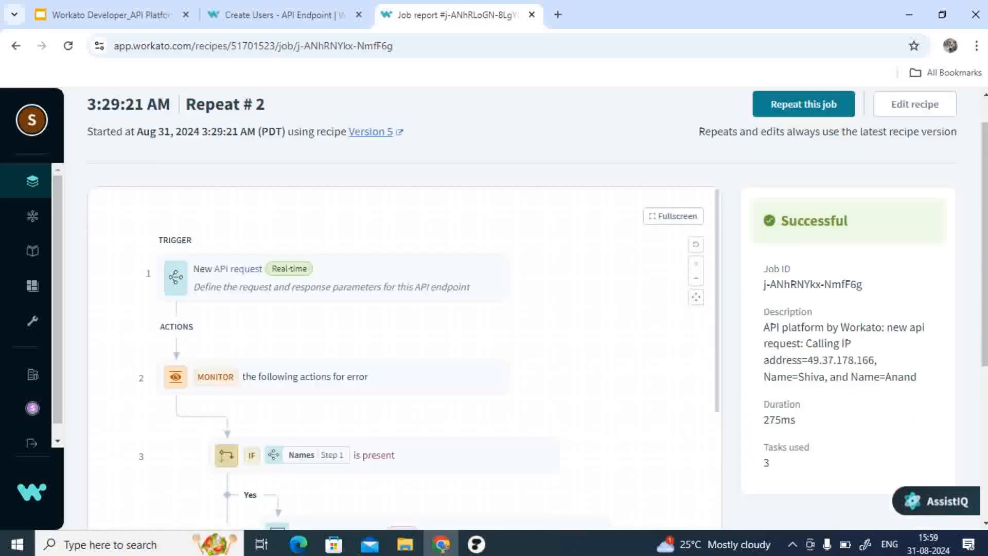
# Step: Inspect the input data of the Add items to namesList list step in the repeated job
pyautogui.scroll(2, 402, 411)
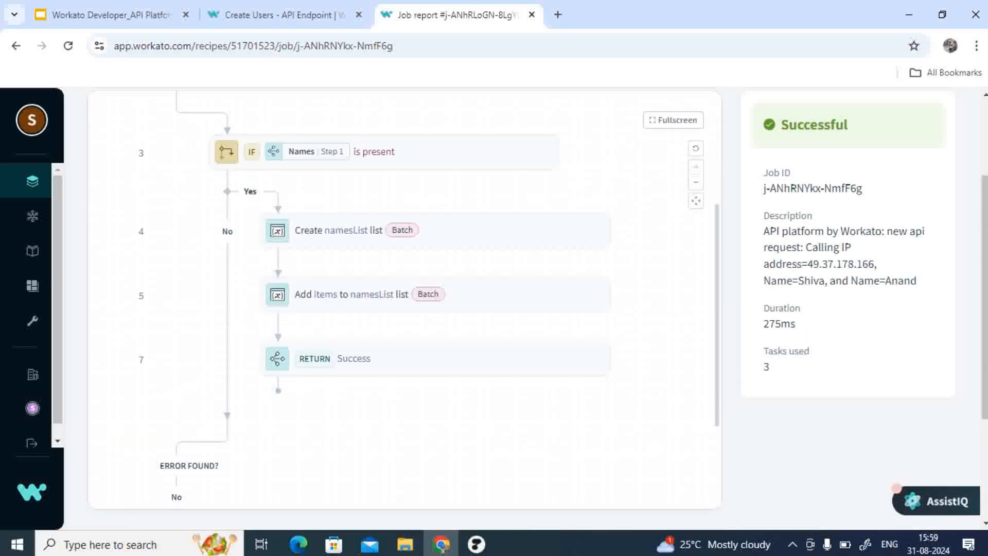
pyautogui.click(401, 295)
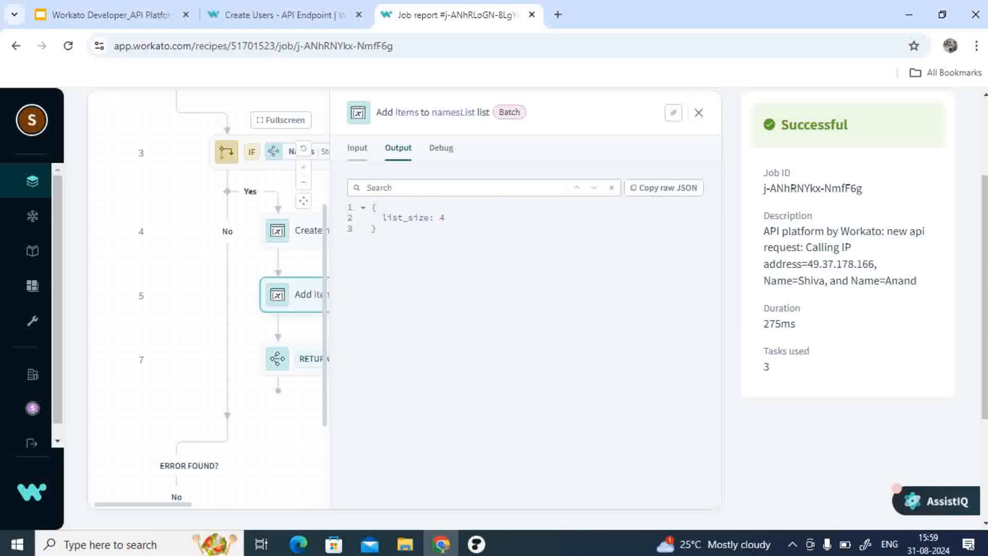
pyautogui.click(357, 148)
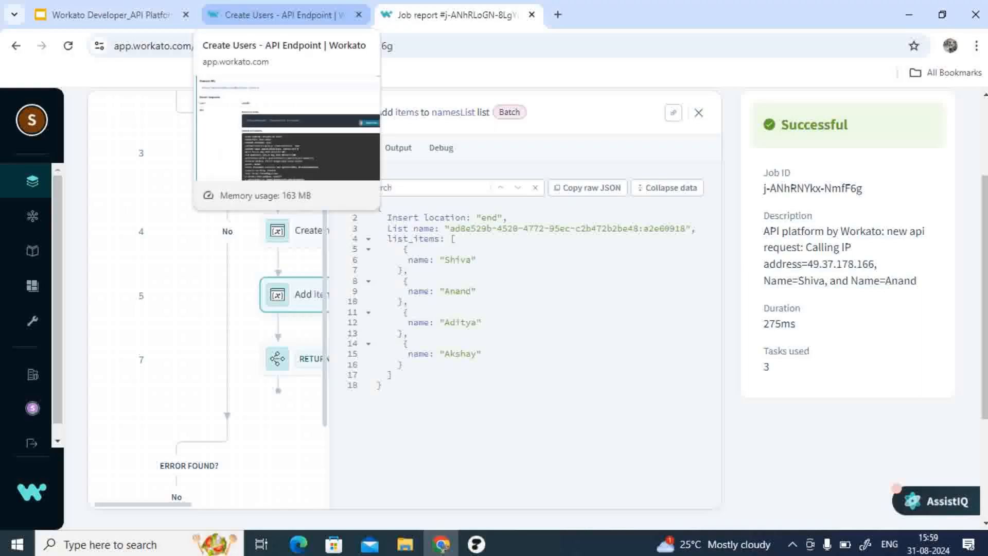
# Step: Compare it with the request body in the Create Users endpoint test page, then return to the job report
pyautogui.click(278, 15)
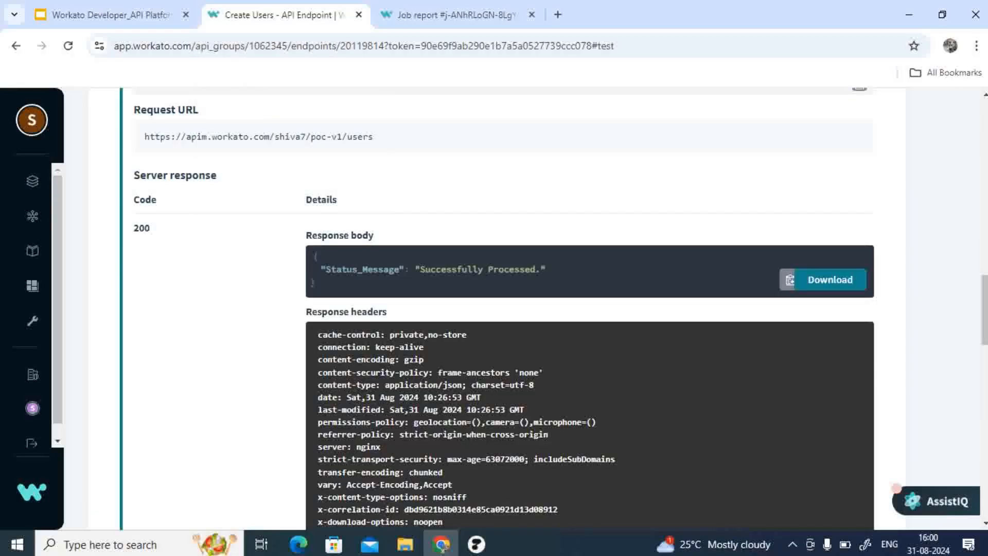
pyautogui.scroll(7, 373, 254)
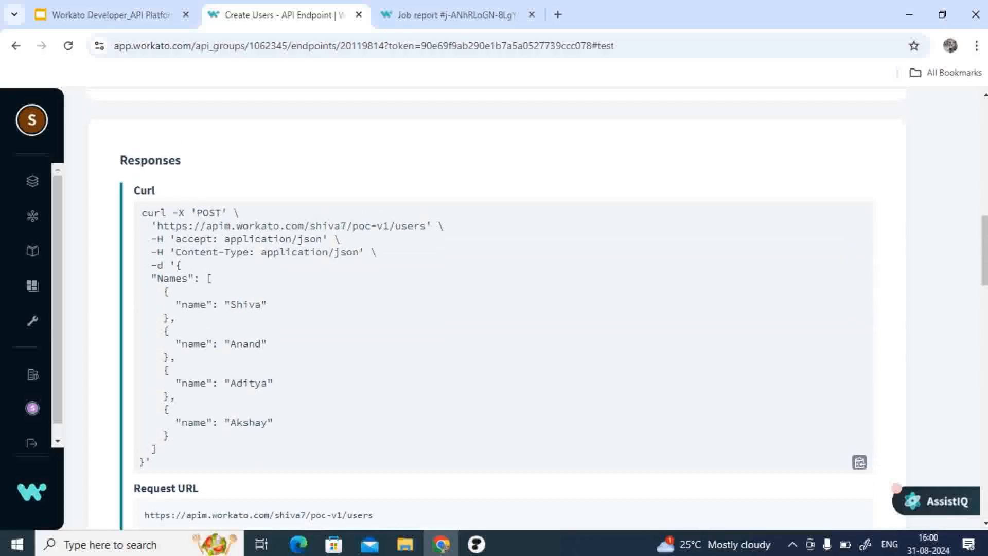
pyautogui.scroll(8, 497, 309)
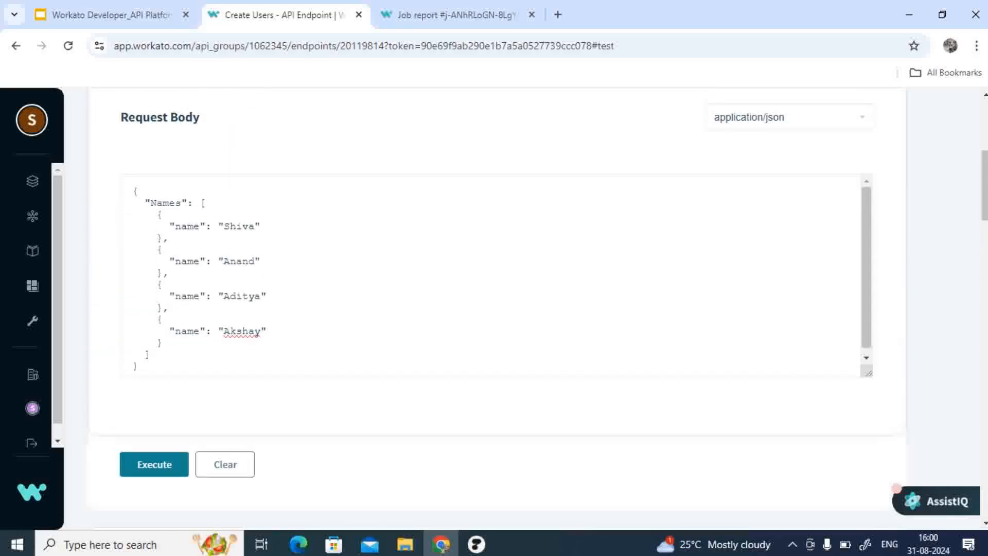
pyautogui.click(457, 15)
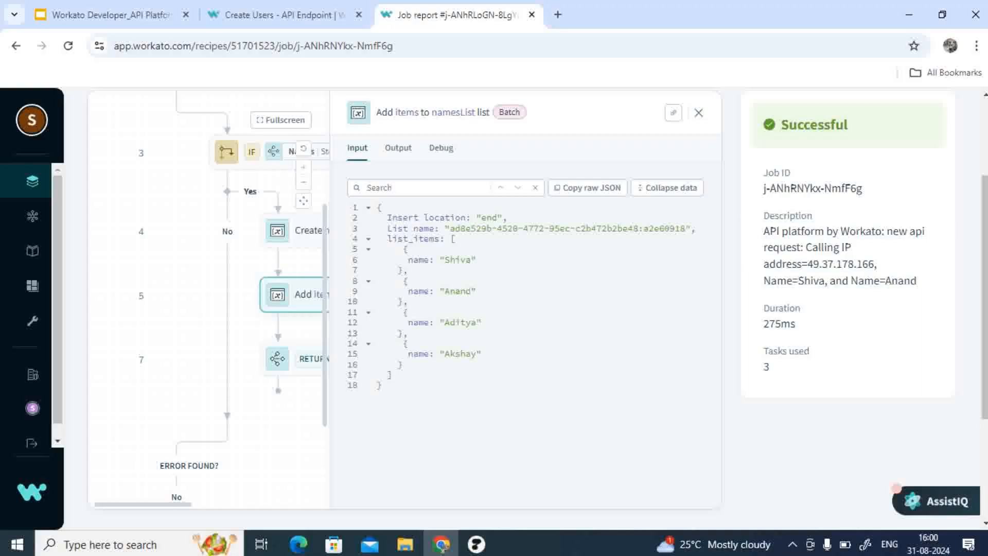
# Step: Review the repeated job's steps from the MONITOR block through RETURN Success and its repeat history
pyautogui.scroll(2, 206, 299)
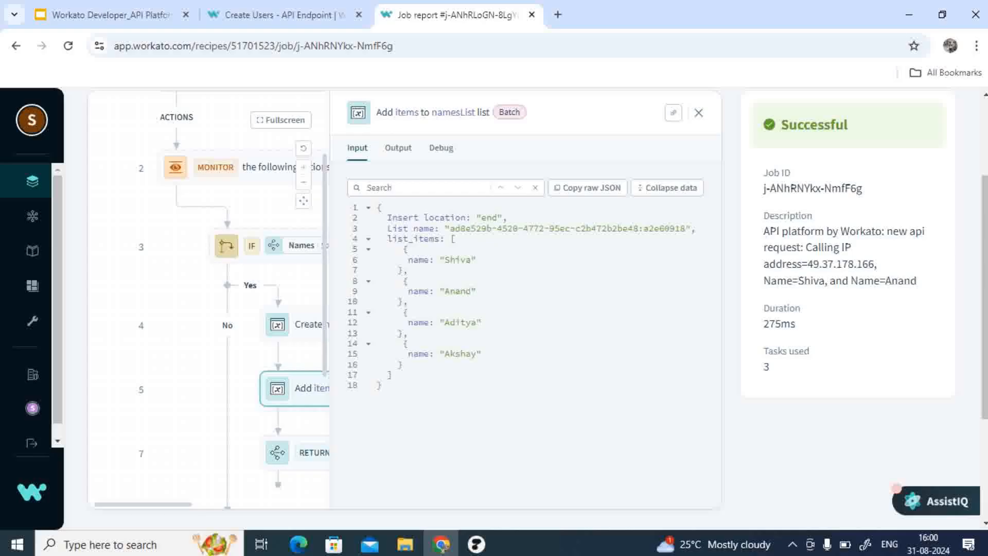
pyautogui.click(307, 388)
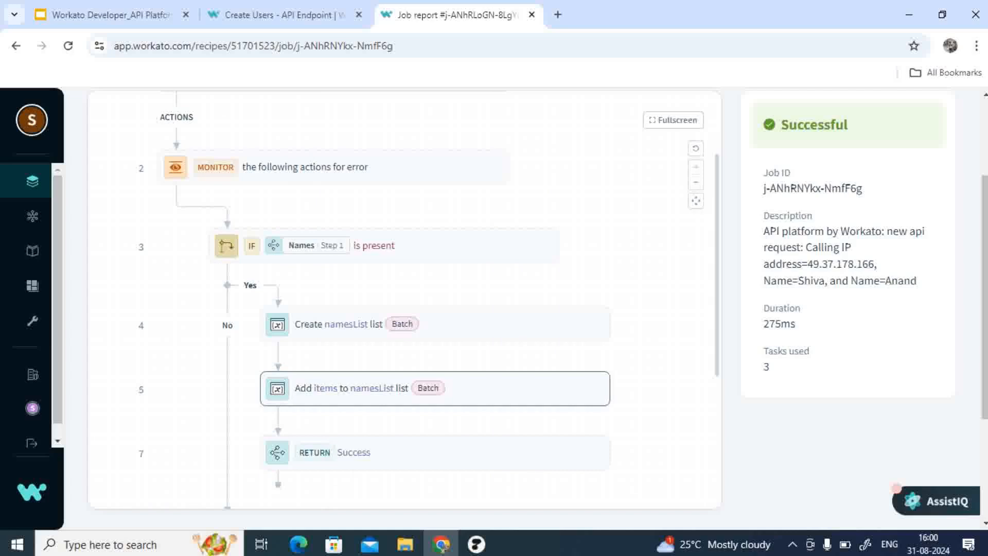
pyautogui.scroll(2, 401, 304)
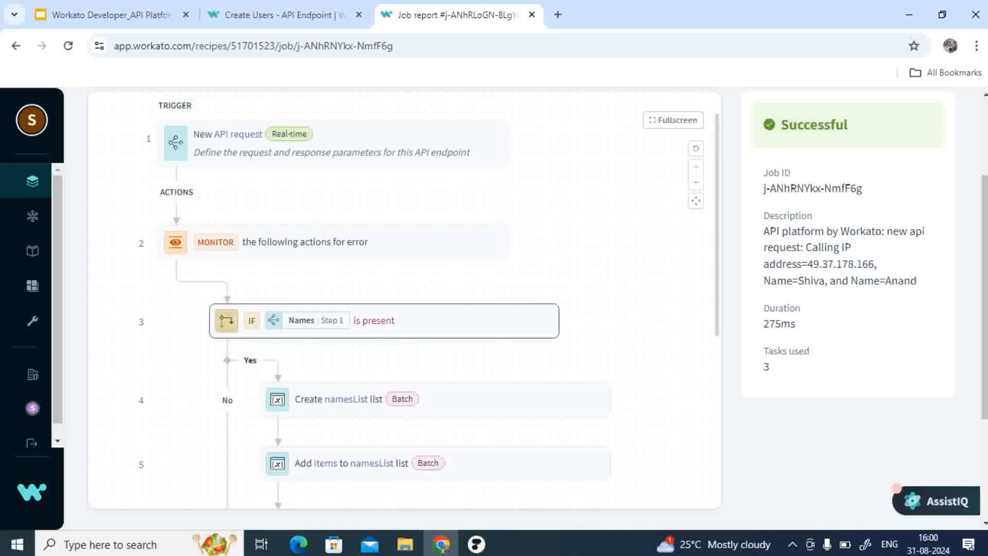
pyautogui.scroll(-4, 401, 299)
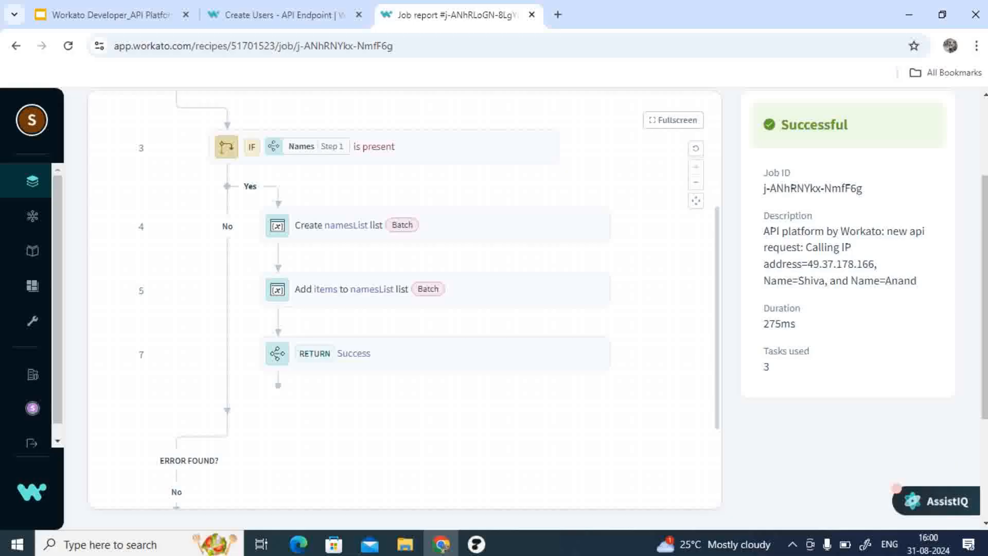
pyautogui.scroll(1, 435, 309)
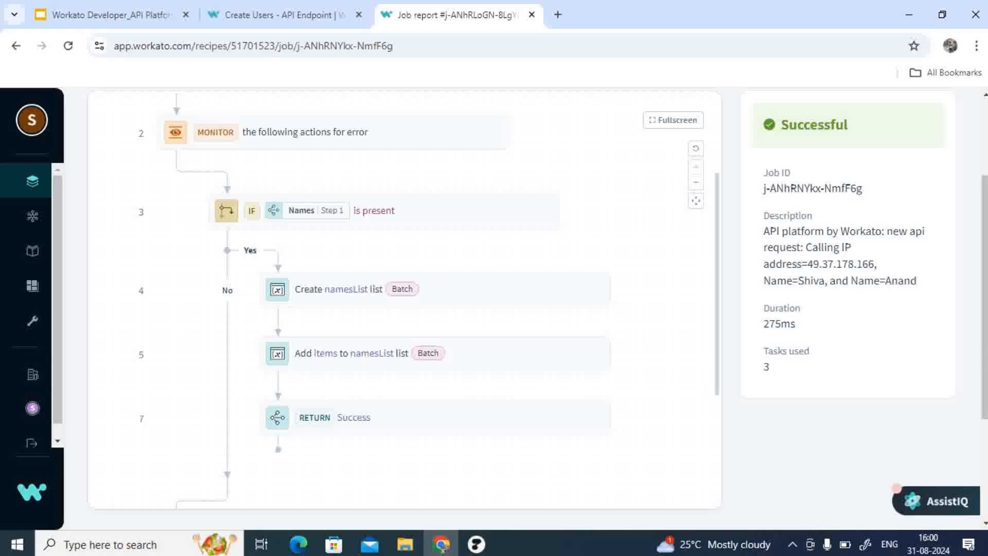
pyautogui.scroll(2, 515, 309)
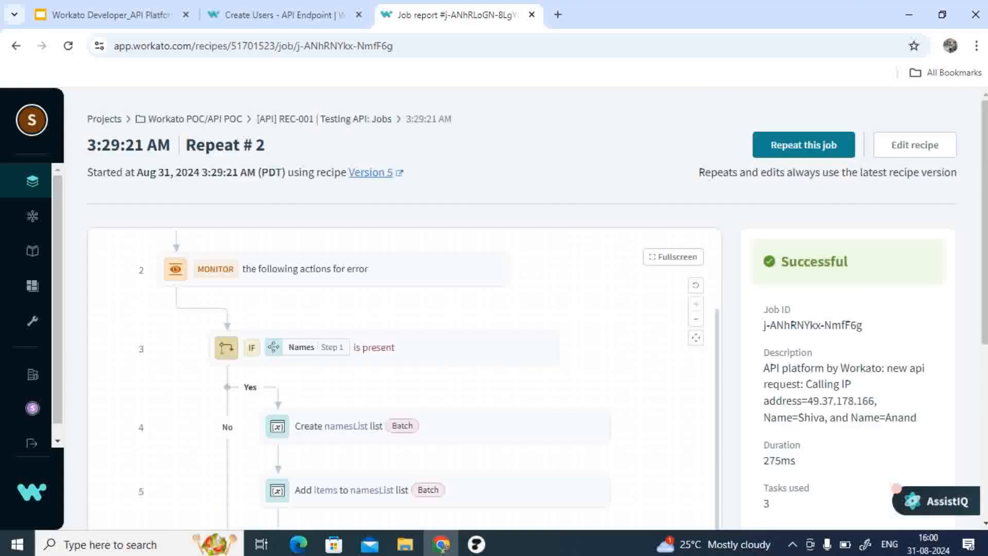
pyautogui.scroll(-5, 402, 309)
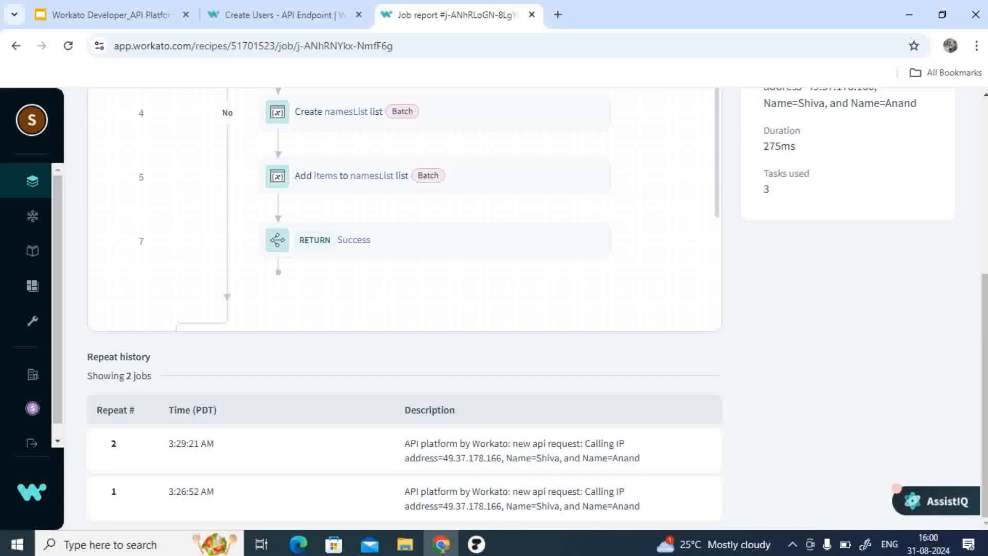
# Step: Open Repeat #1 from the repeat history and review its FOR EACH loop steps
pyautogui.click(257, 498)
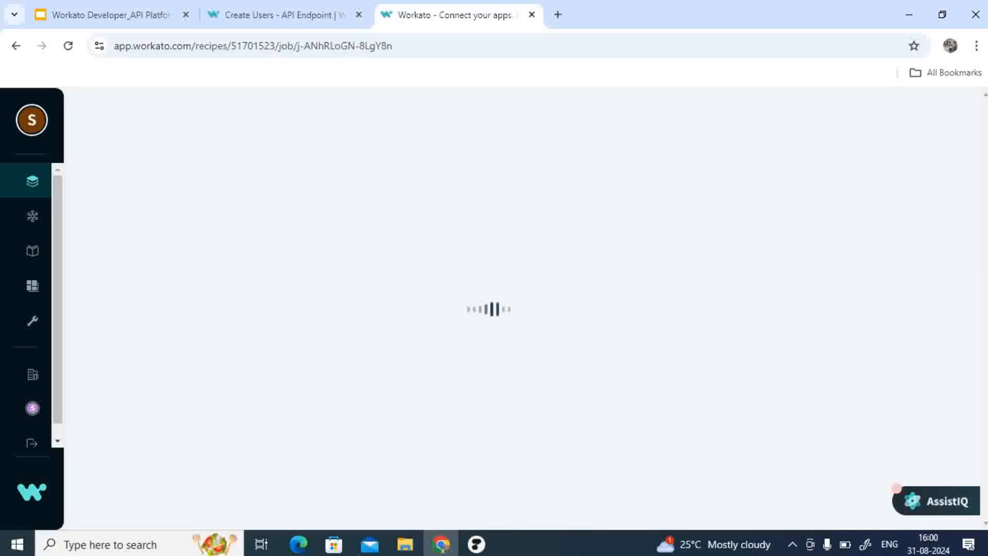
pyautogui.scroll(-3, 514, 309)
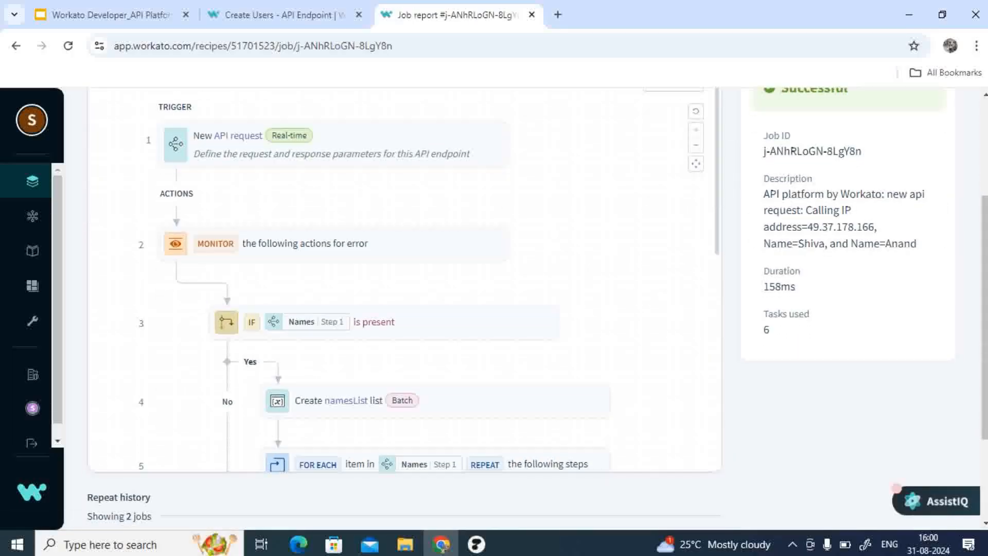
pyautogui.scroll(-2, 402, 278)
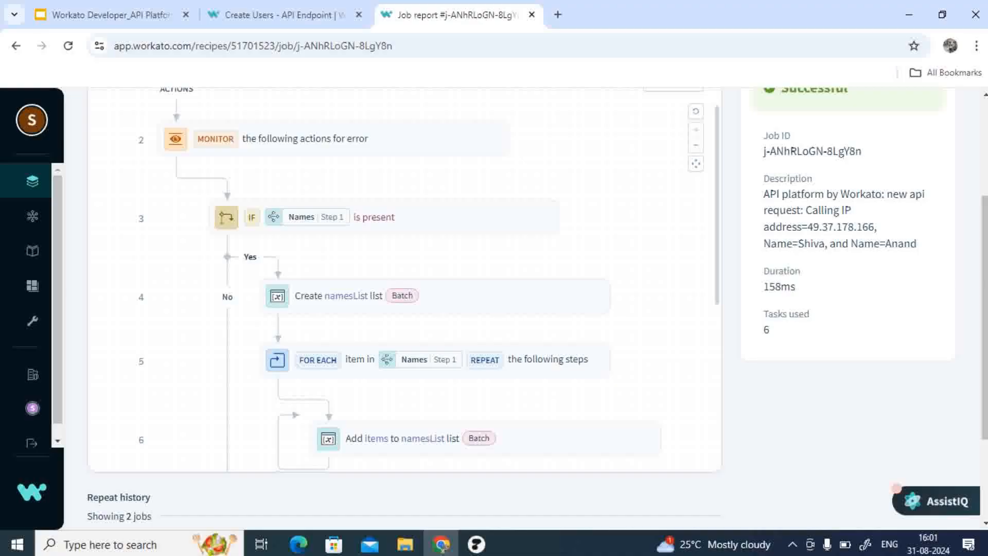
pyautogui.scroll(3, 404, 309)
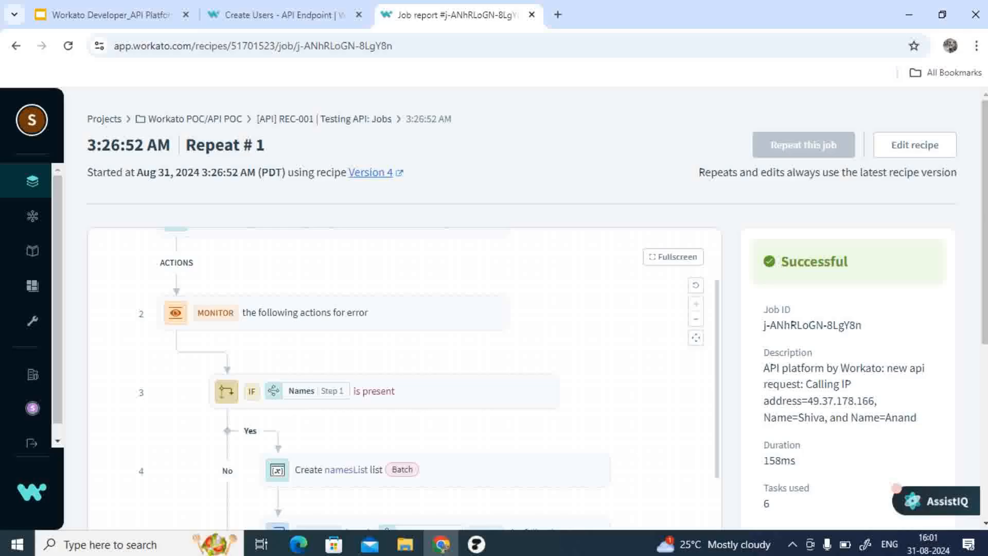
# Step: Return to the recipe's Jobs list and dismiss the Export Job Reports tip
pyautogui.click(309, 119)
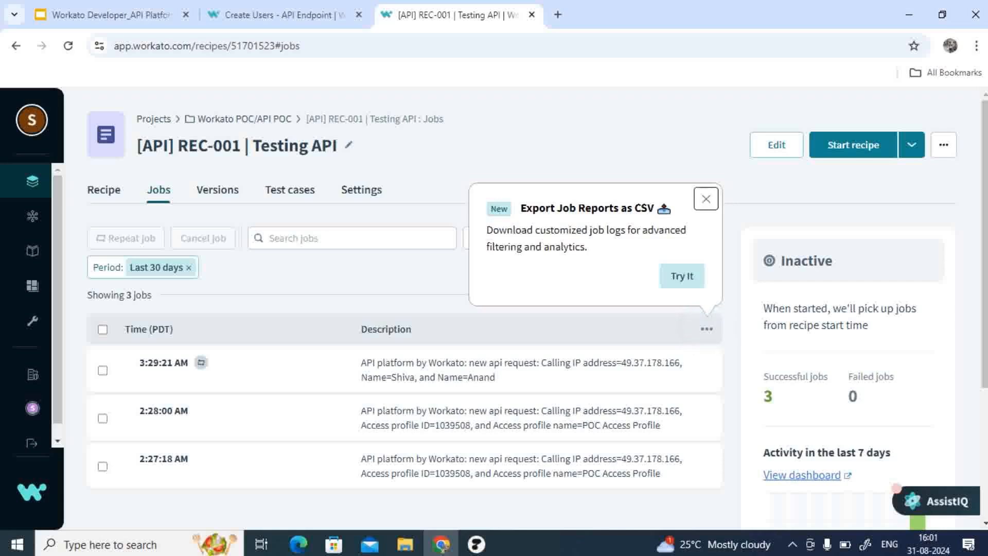
pyautogui.click(706, 199)
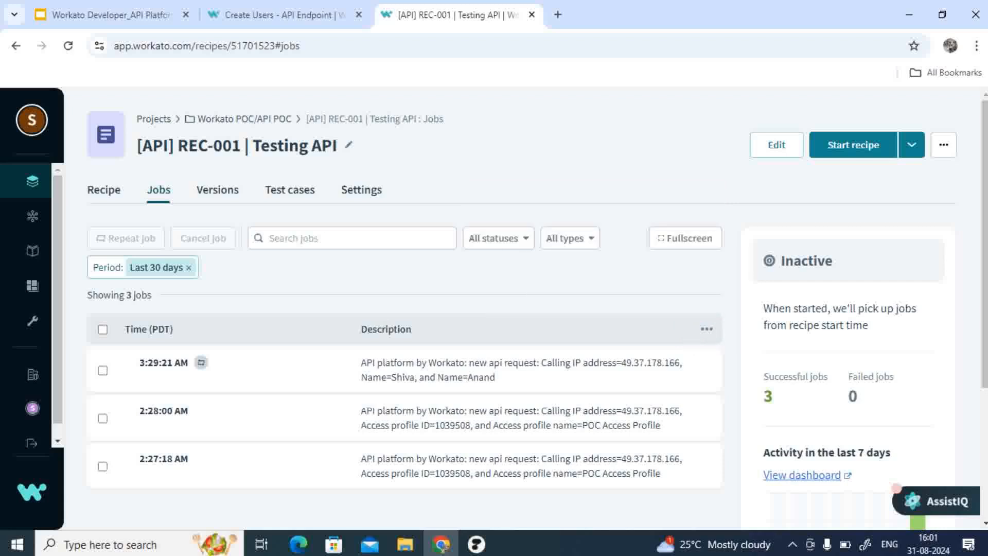